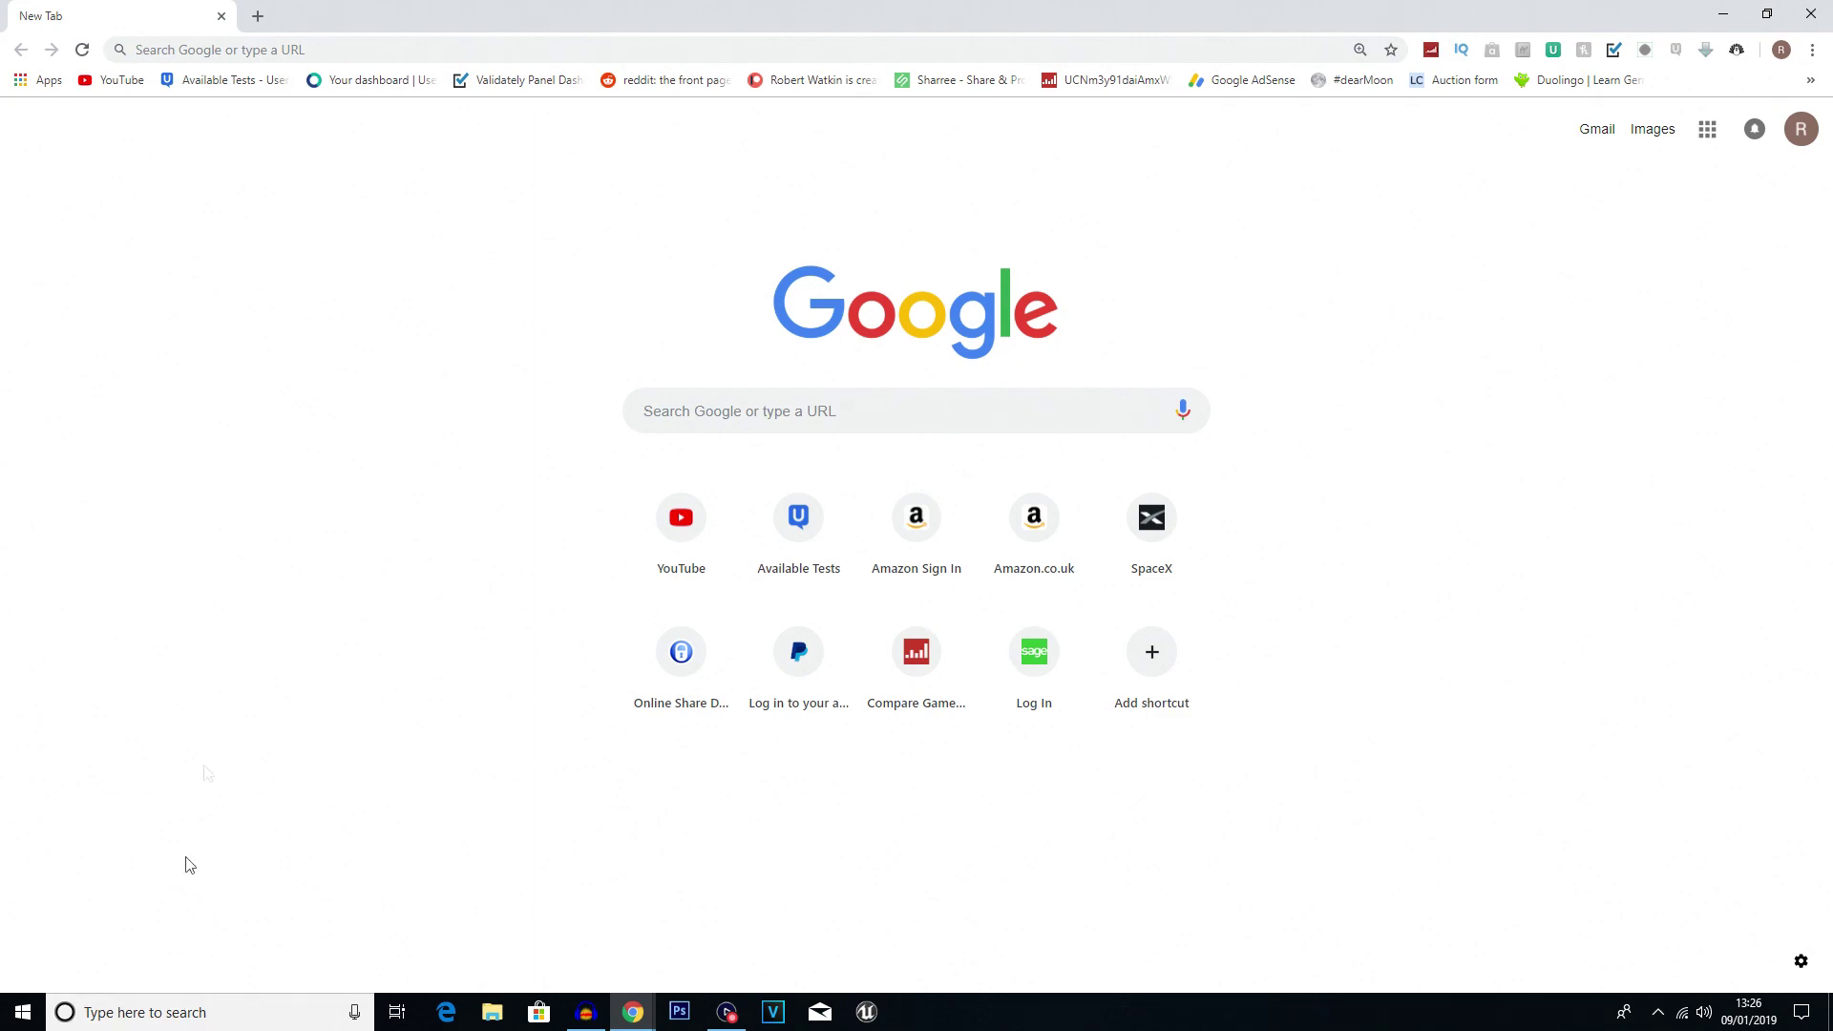
Step: Search Google for 'google fonts' and open the Google Fonts site
click(712, 418)
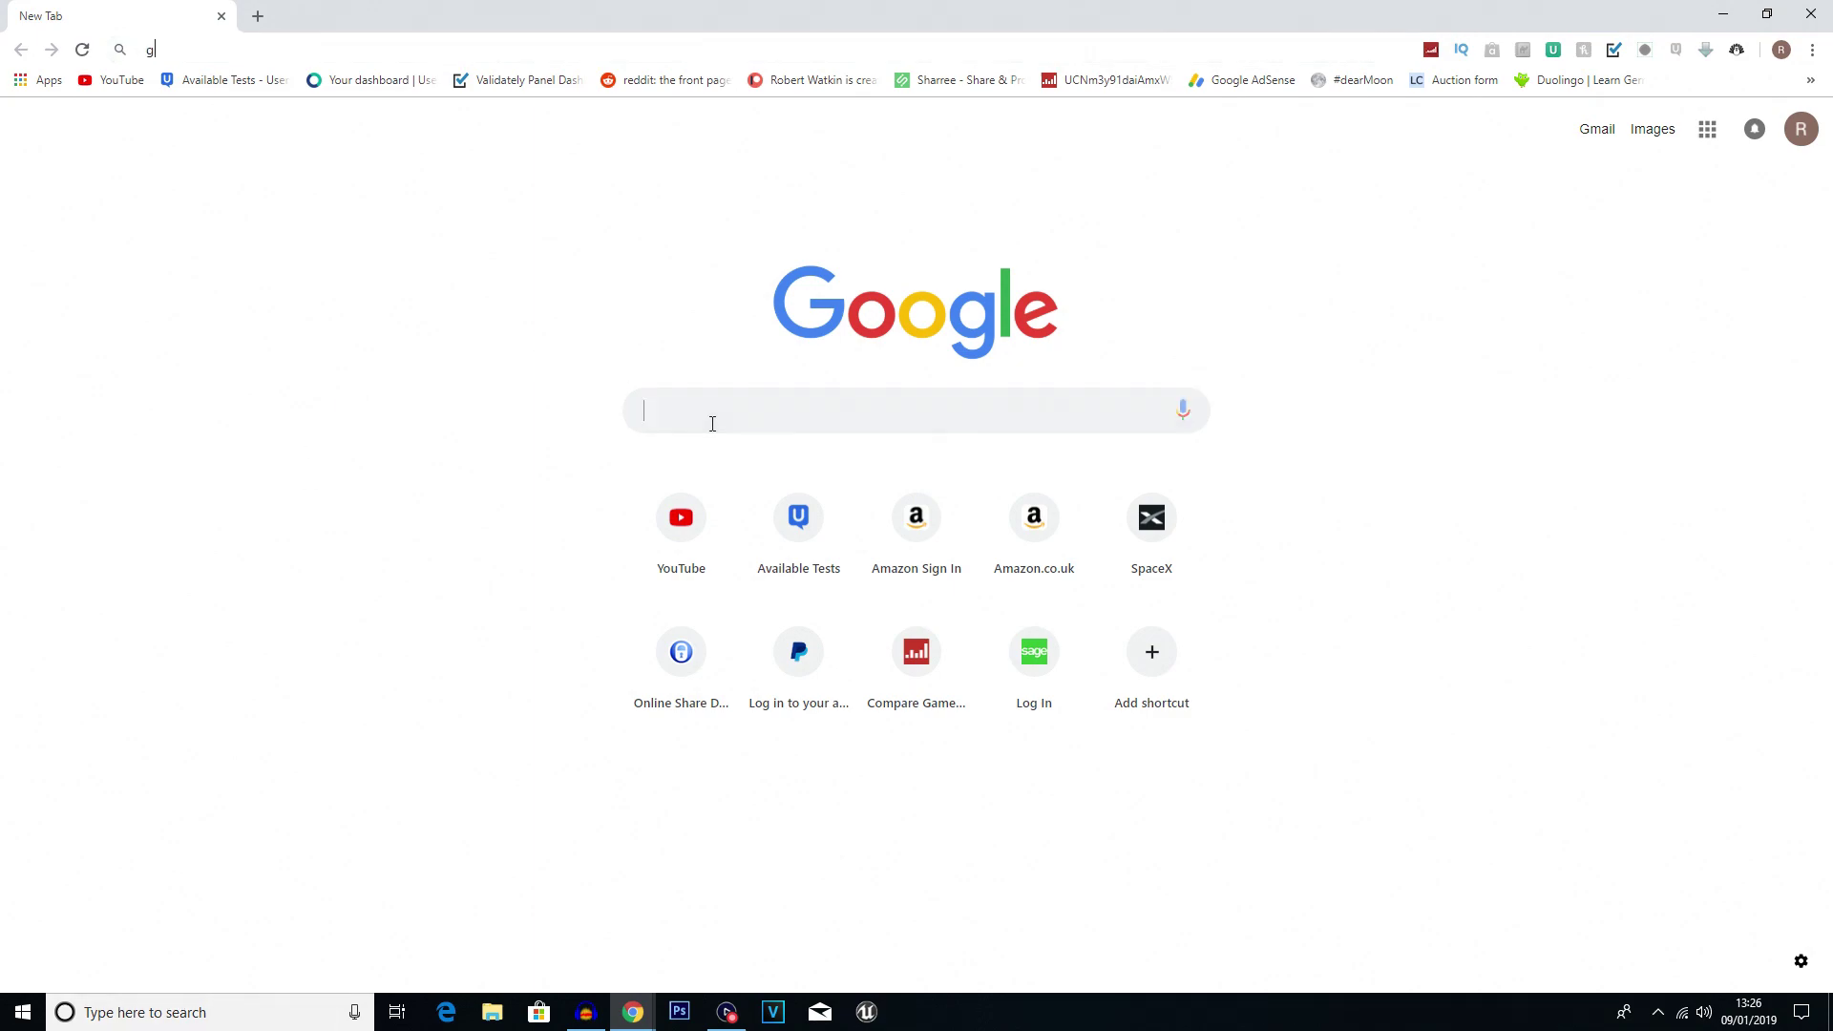
text(google fonts)
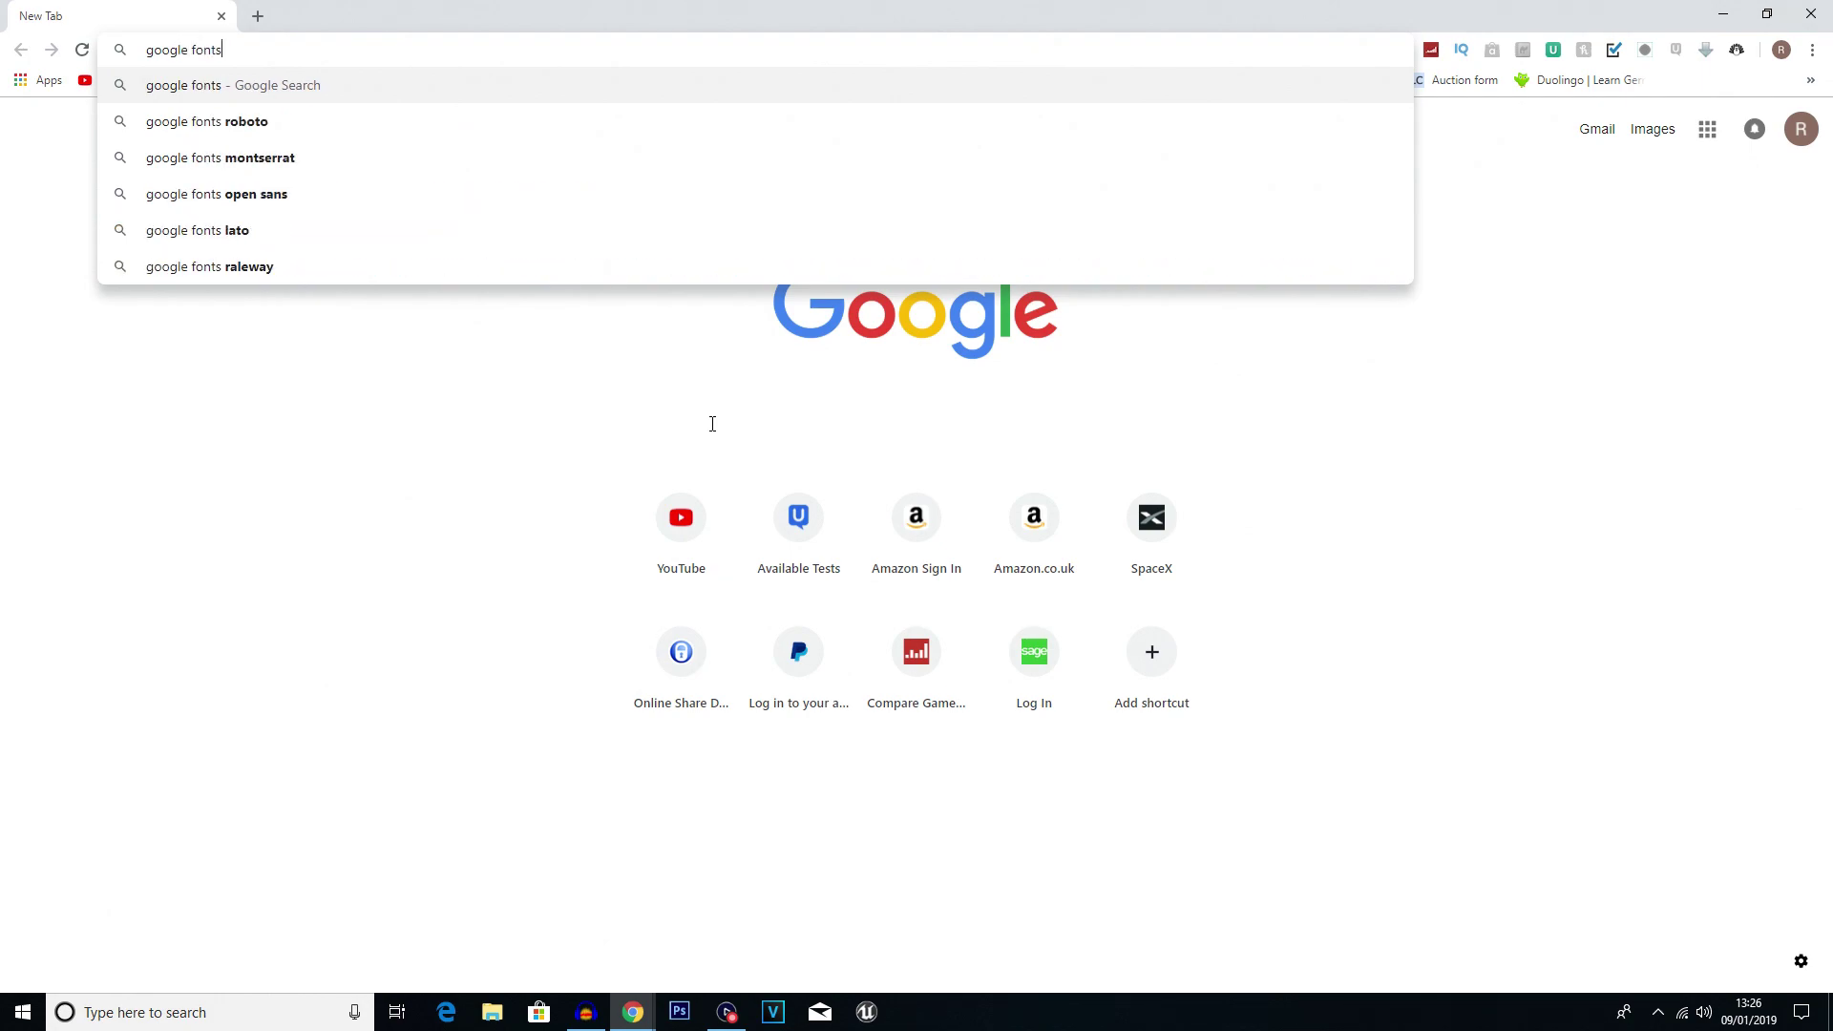
key(Return)
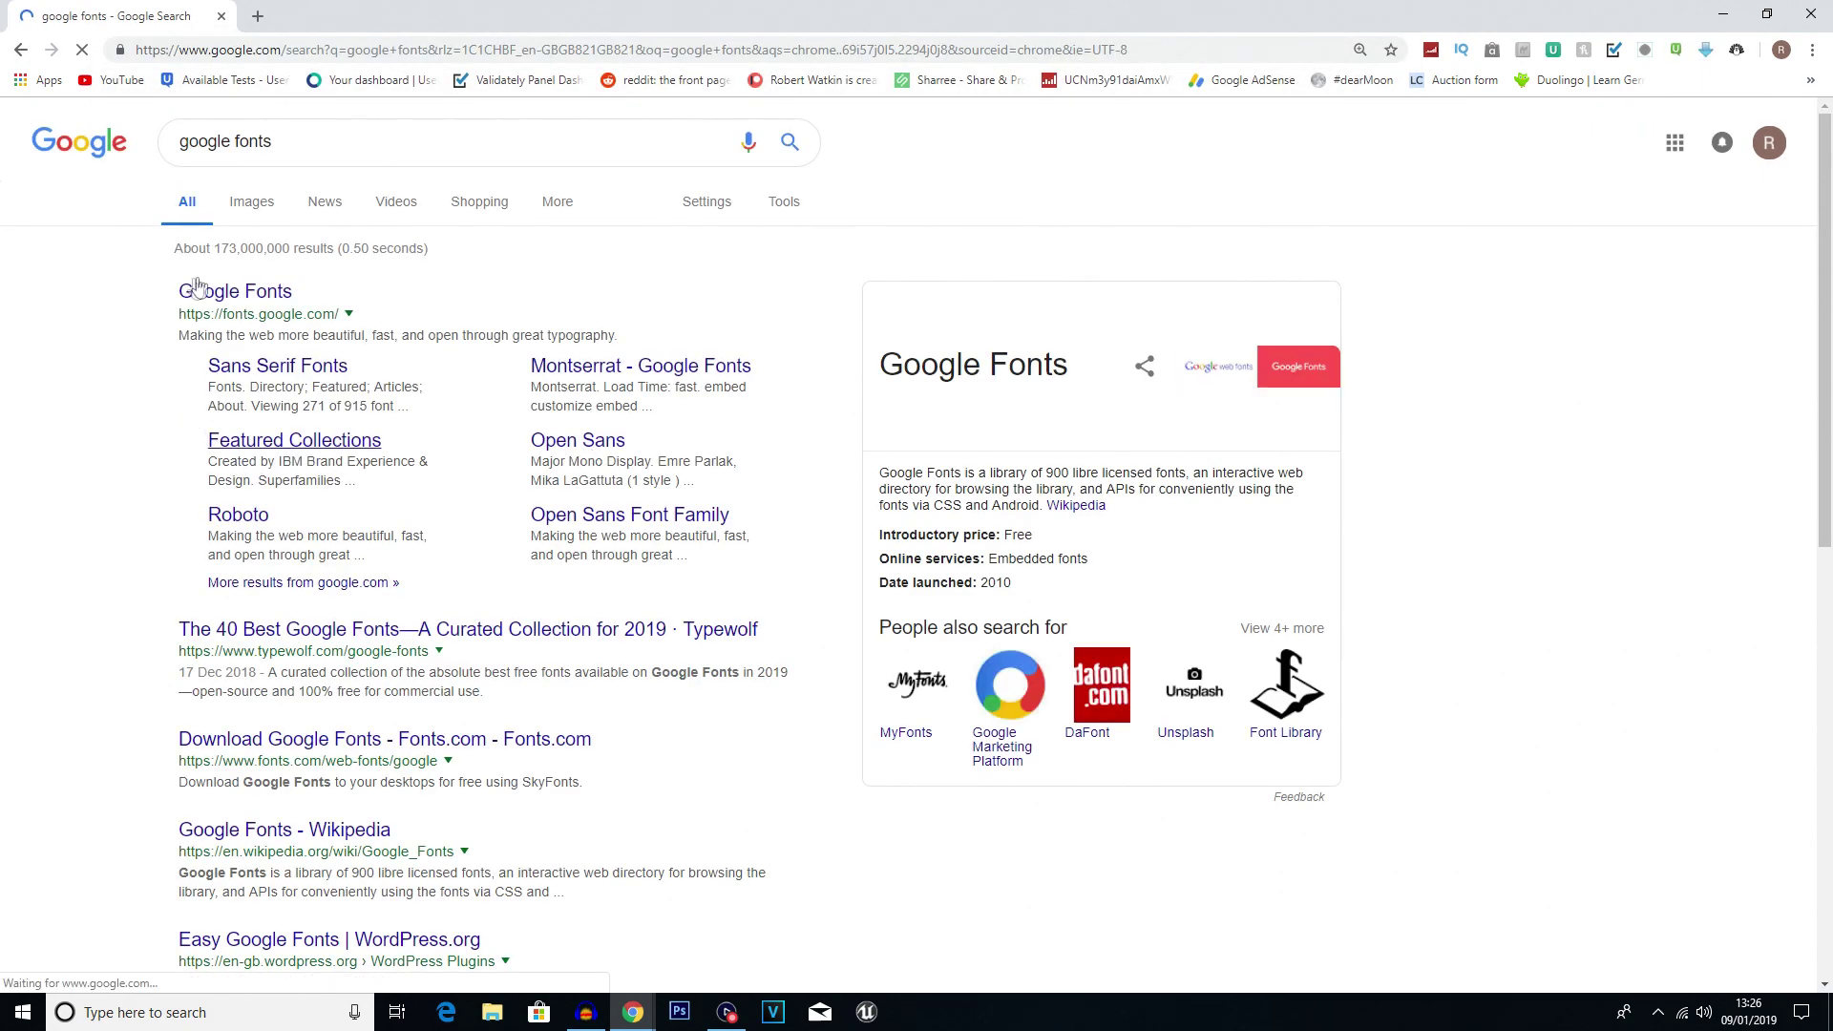
click(216, 294)
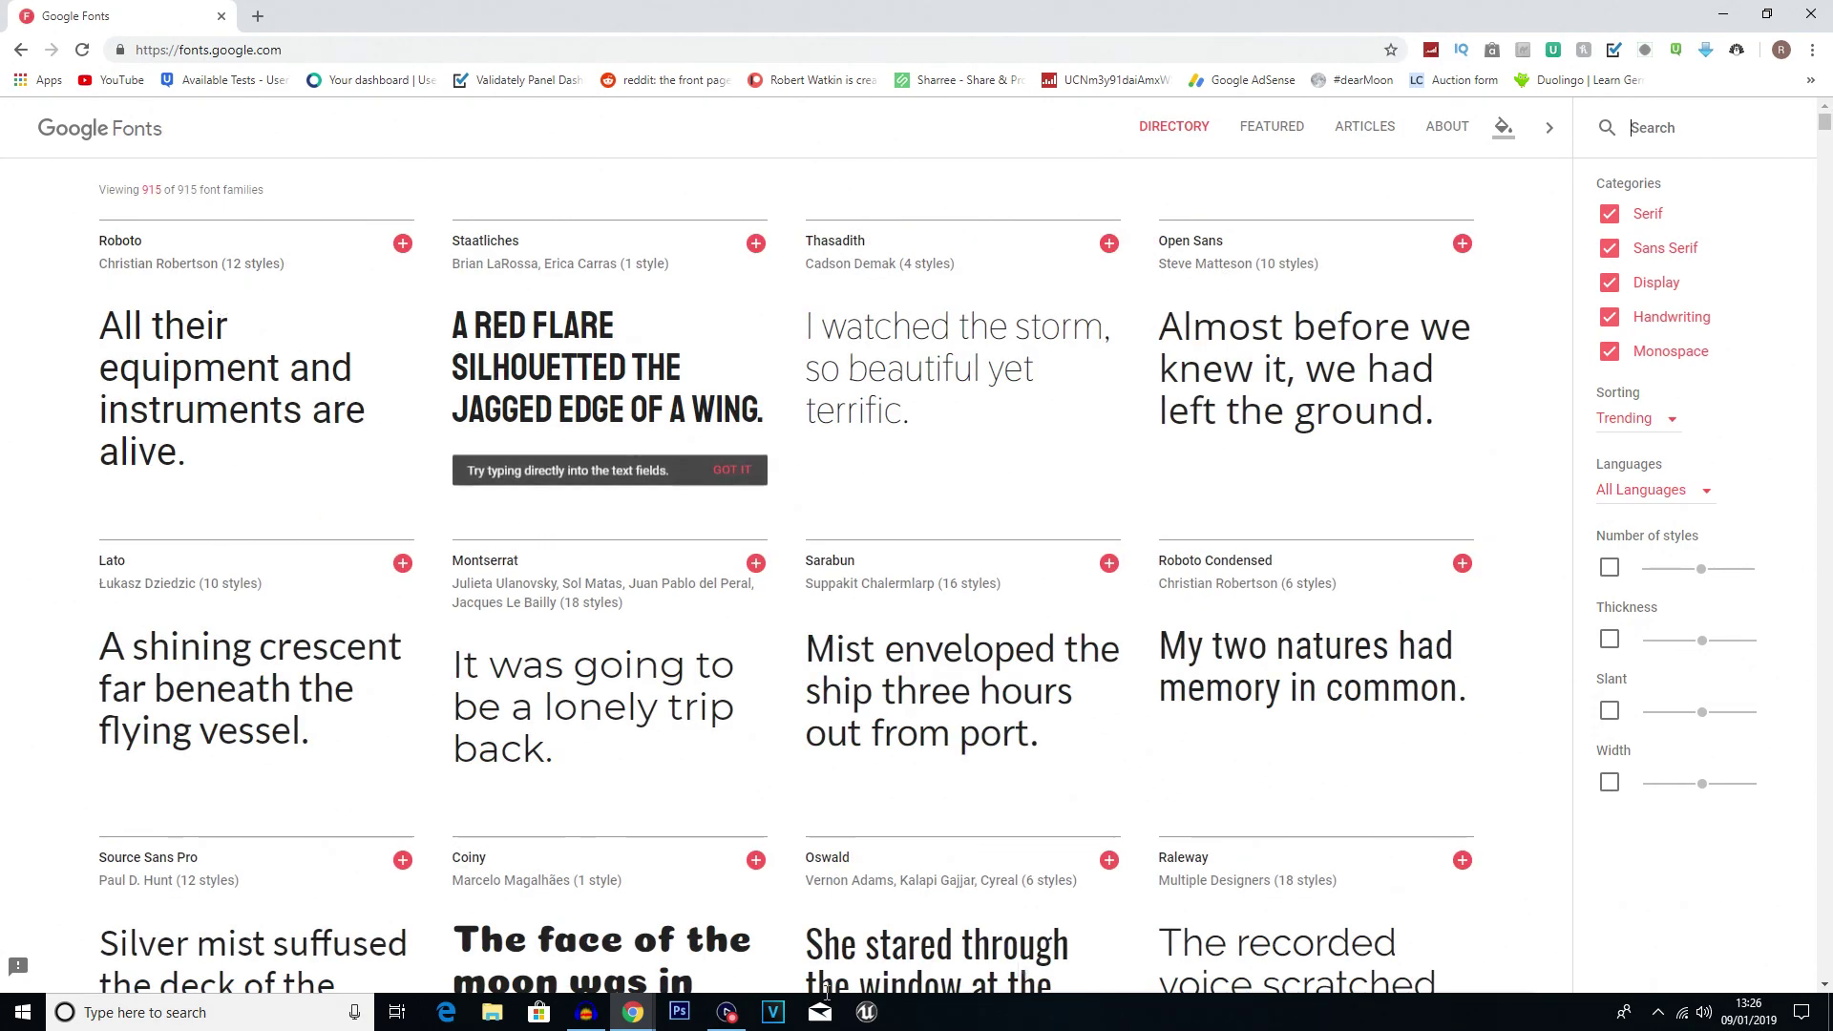
scroll(974, 616, down, 6)
scroll(933, 619, down, 4)
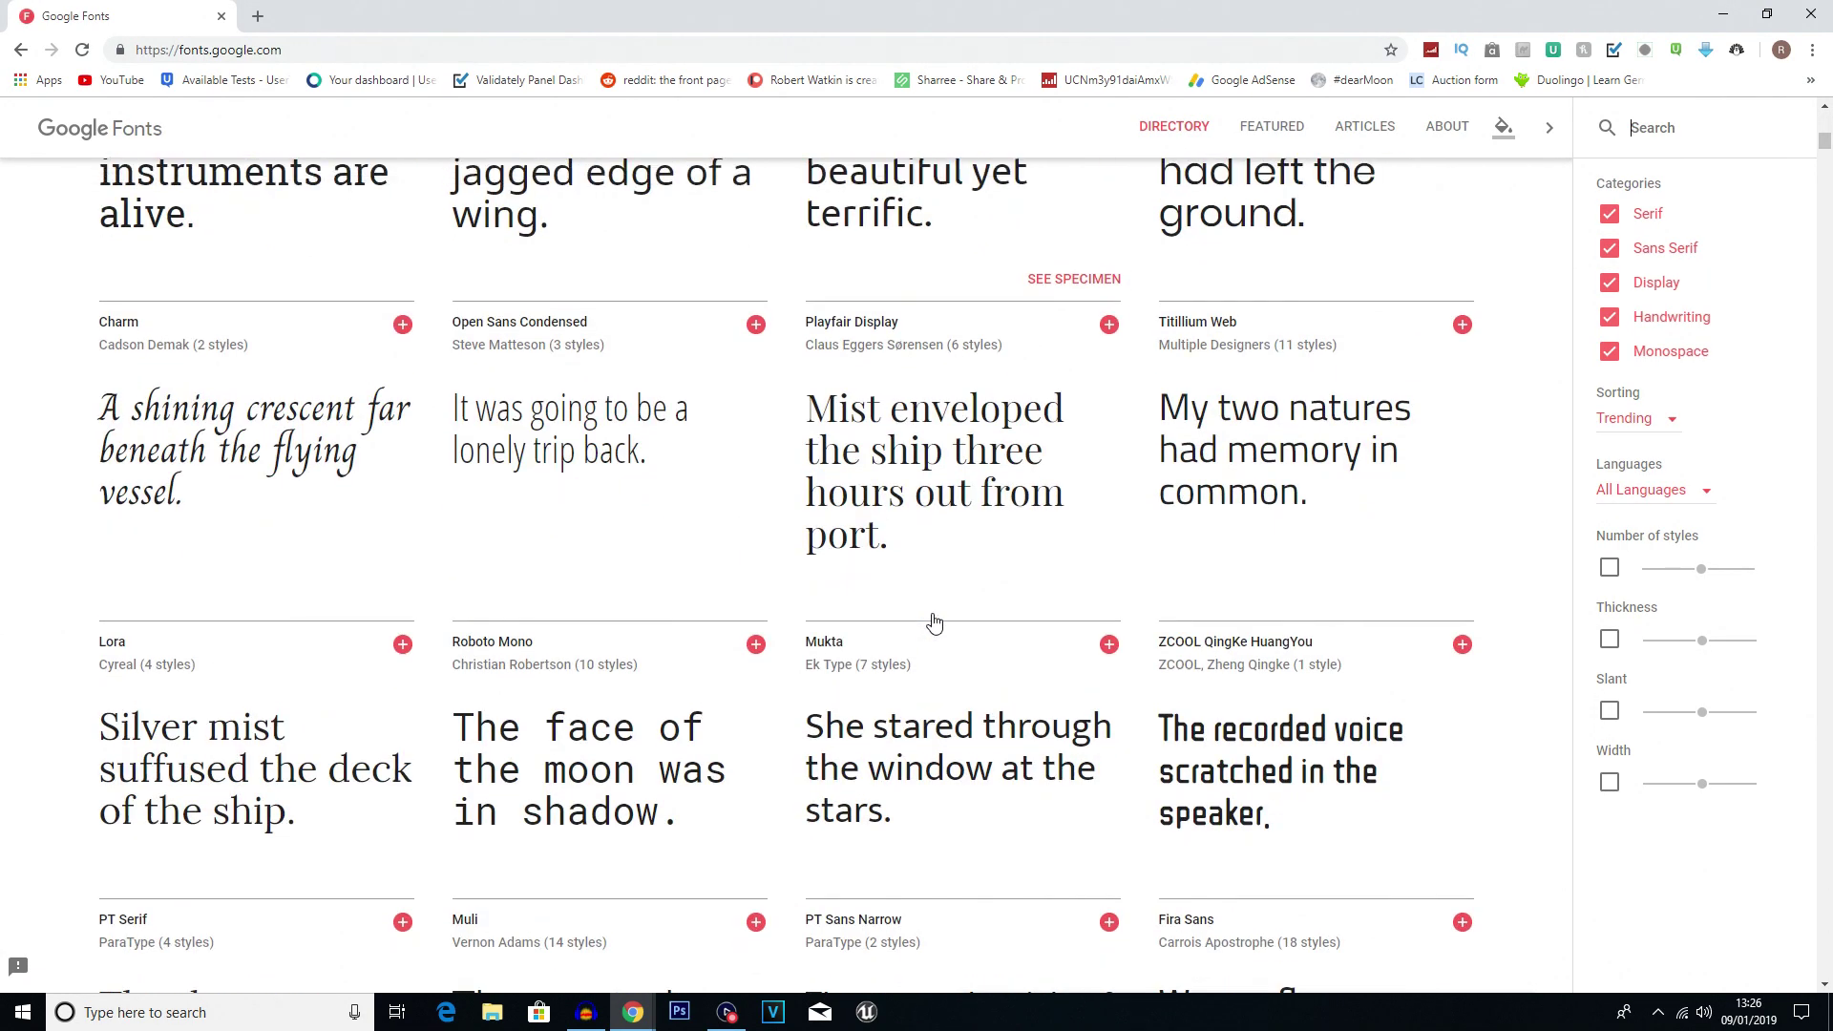
scroll(933, 620, up, 8)
scroll(929, 616, down, 3)
scroll(930, 616, down, 6)
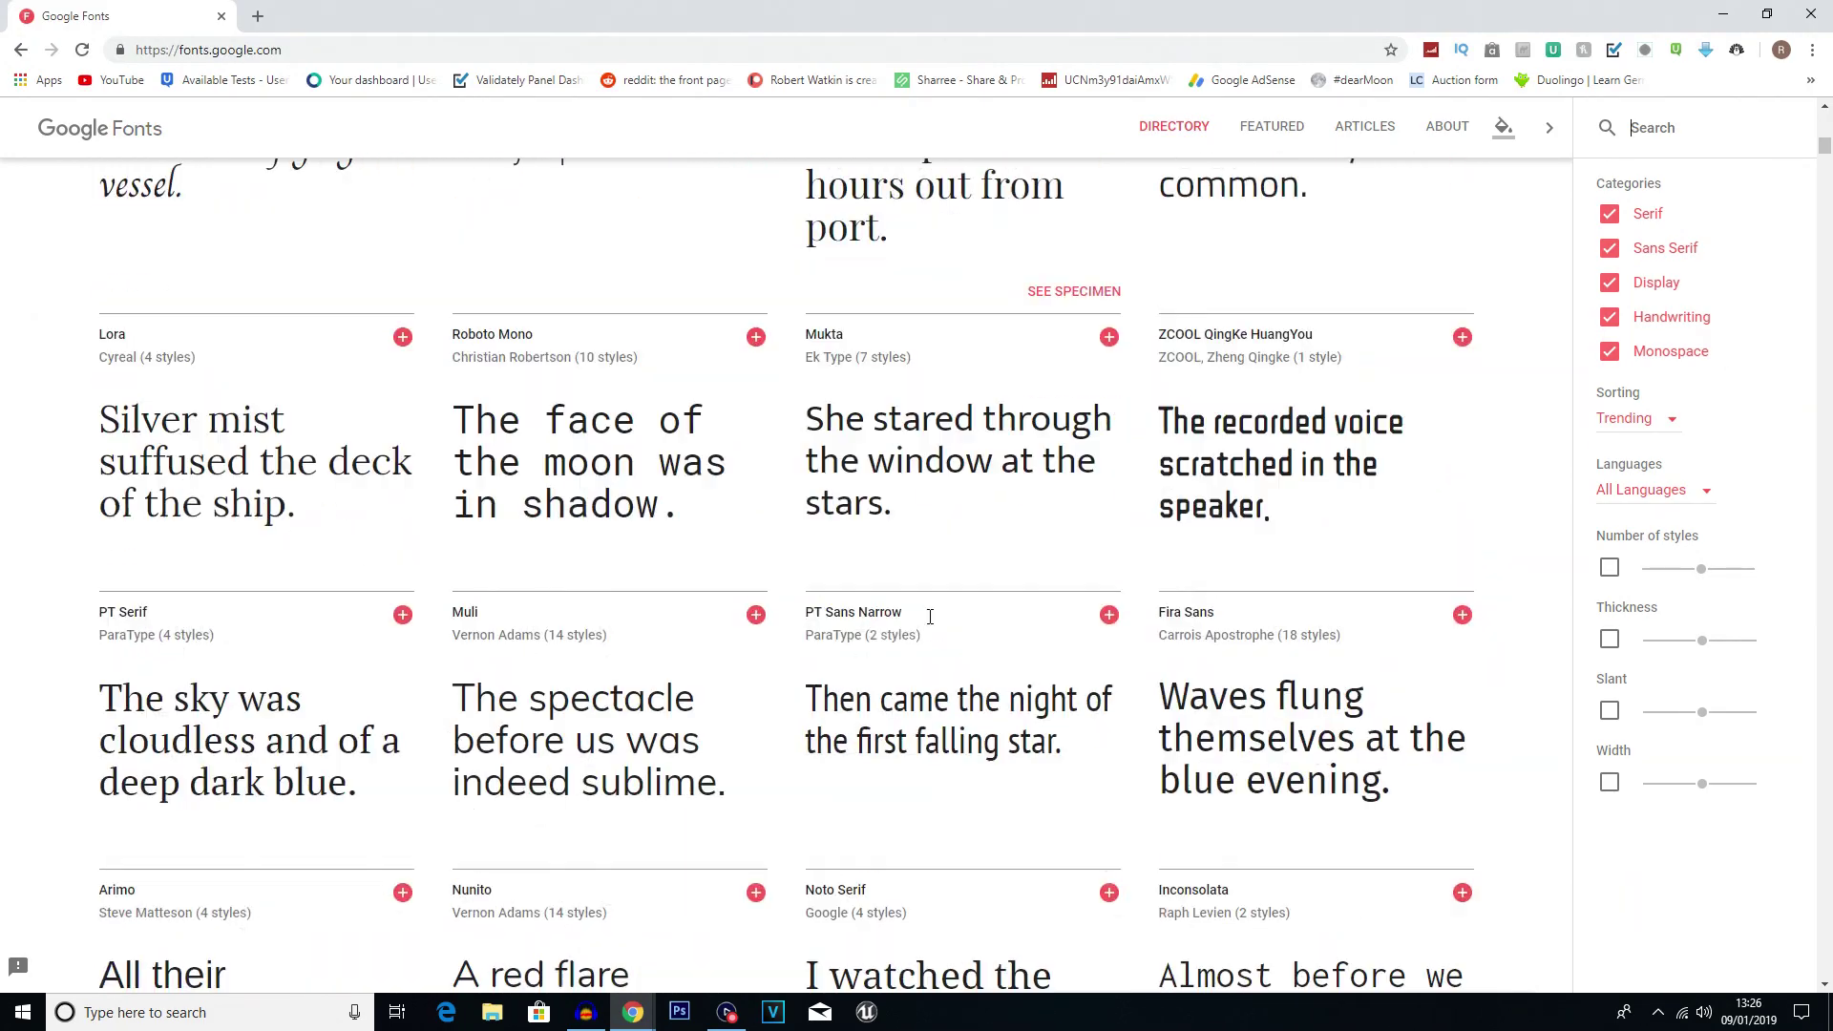
scroll(928, 620, up, 12)
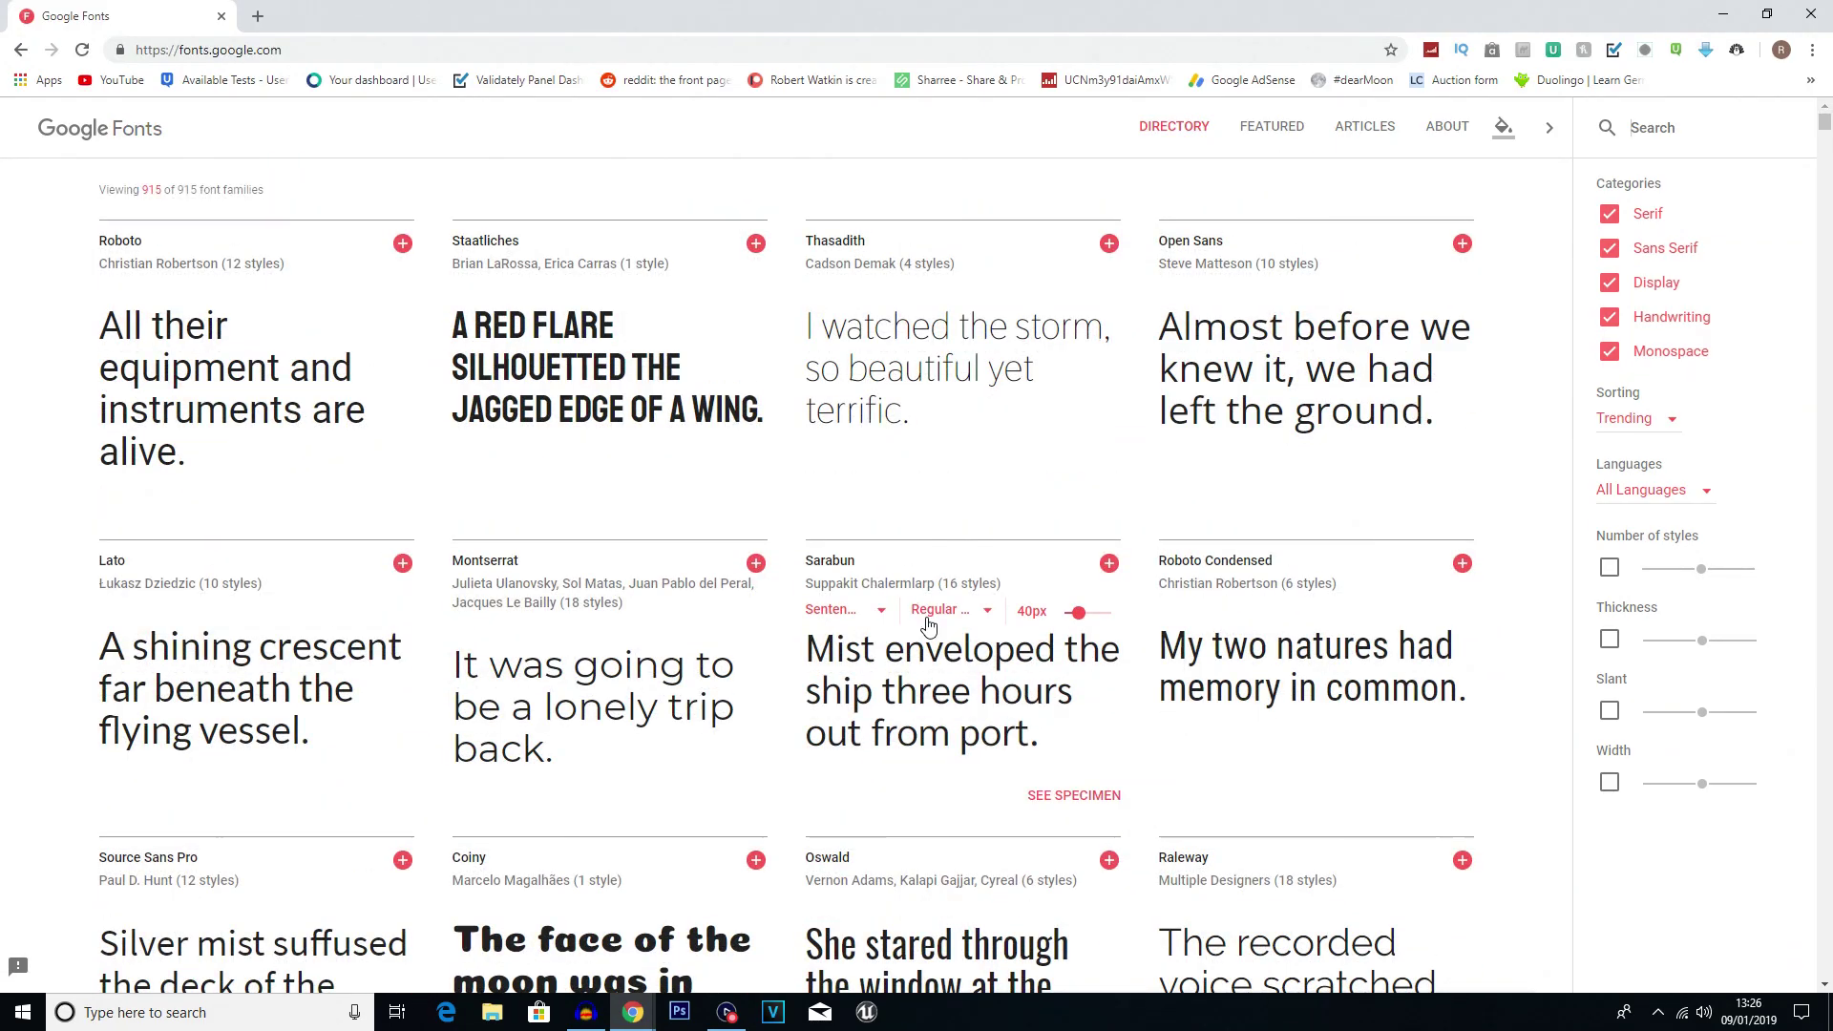
scroll(928, 624, down, 4)
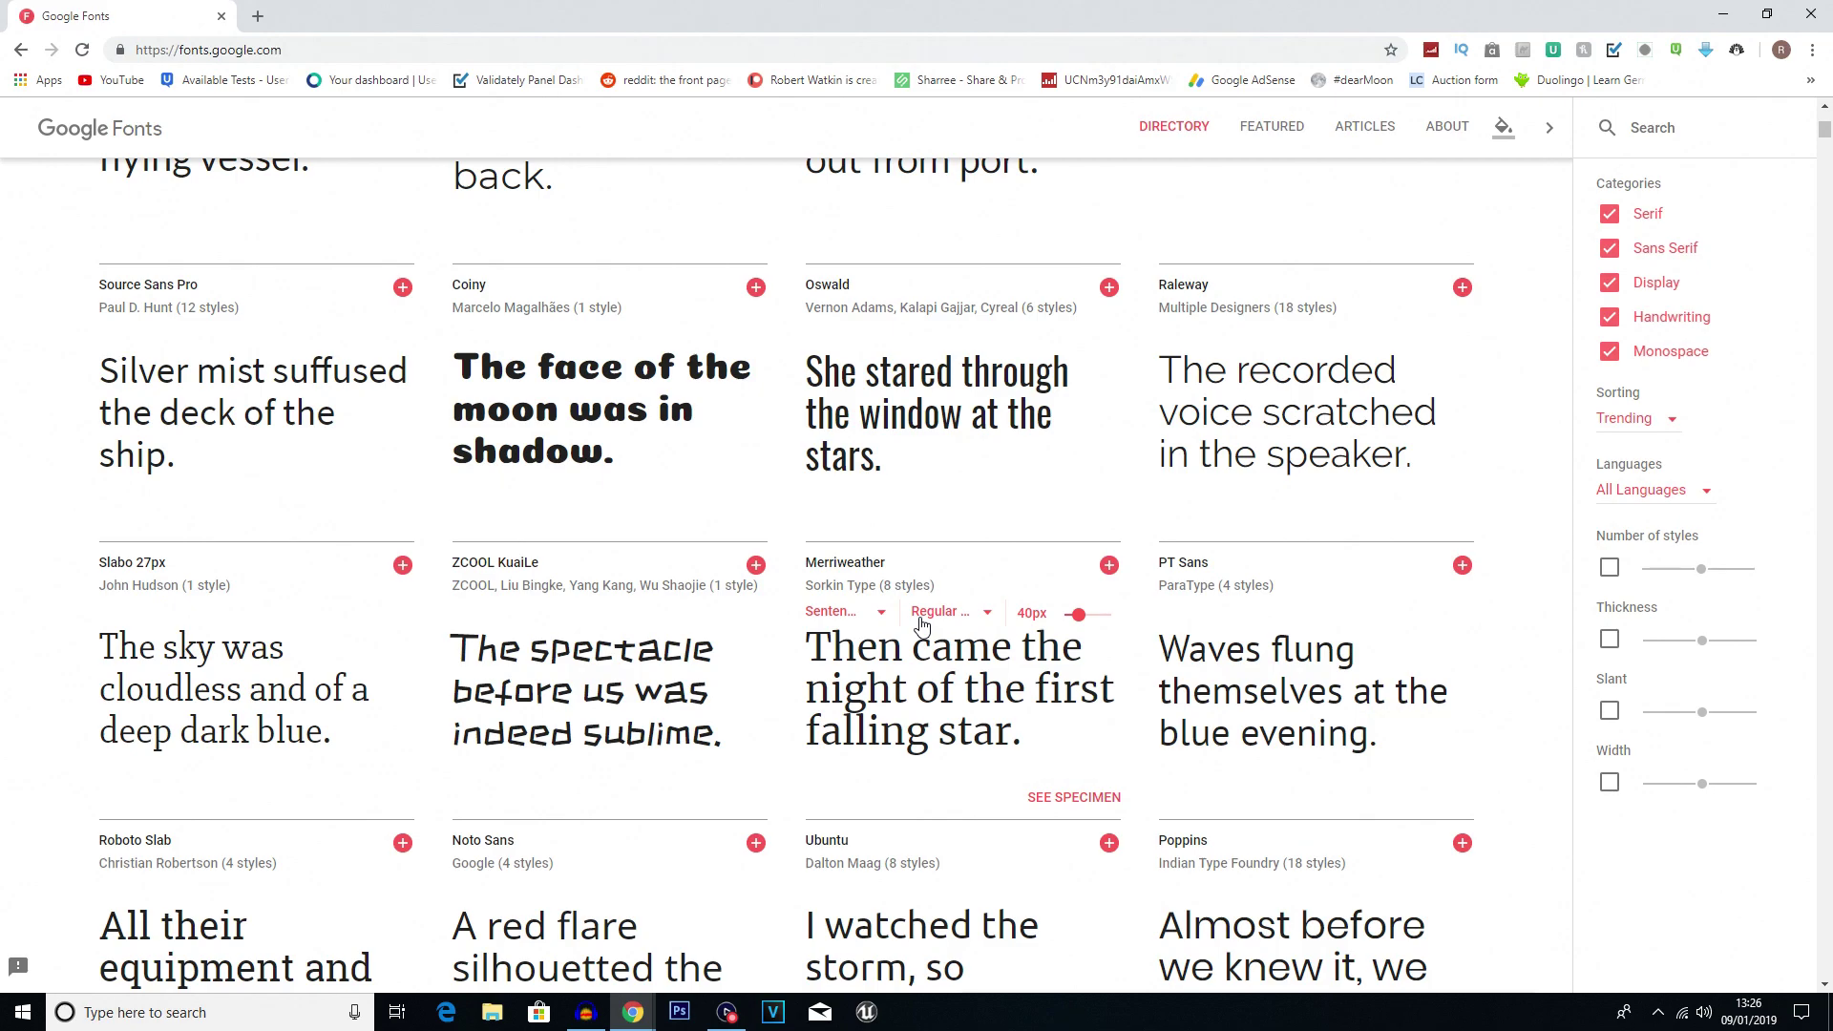
mouse_move(609, 931)
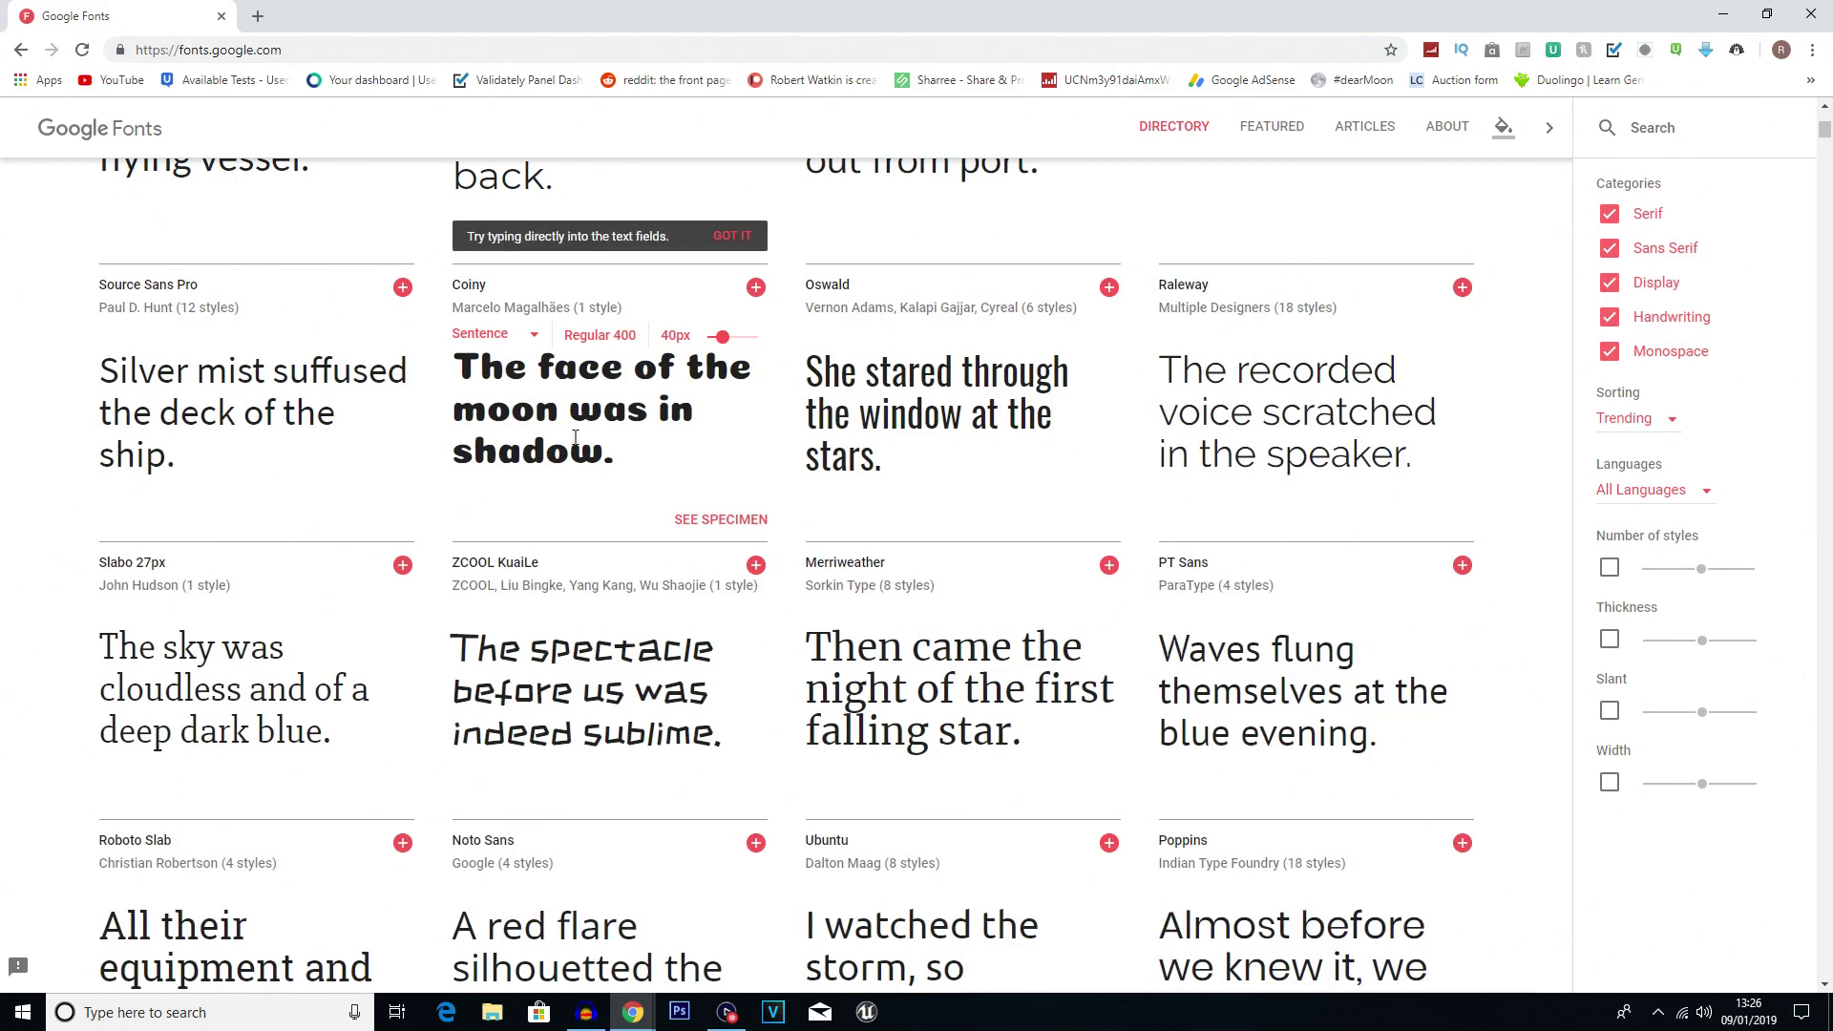
scroll(573, 439, down, 1)
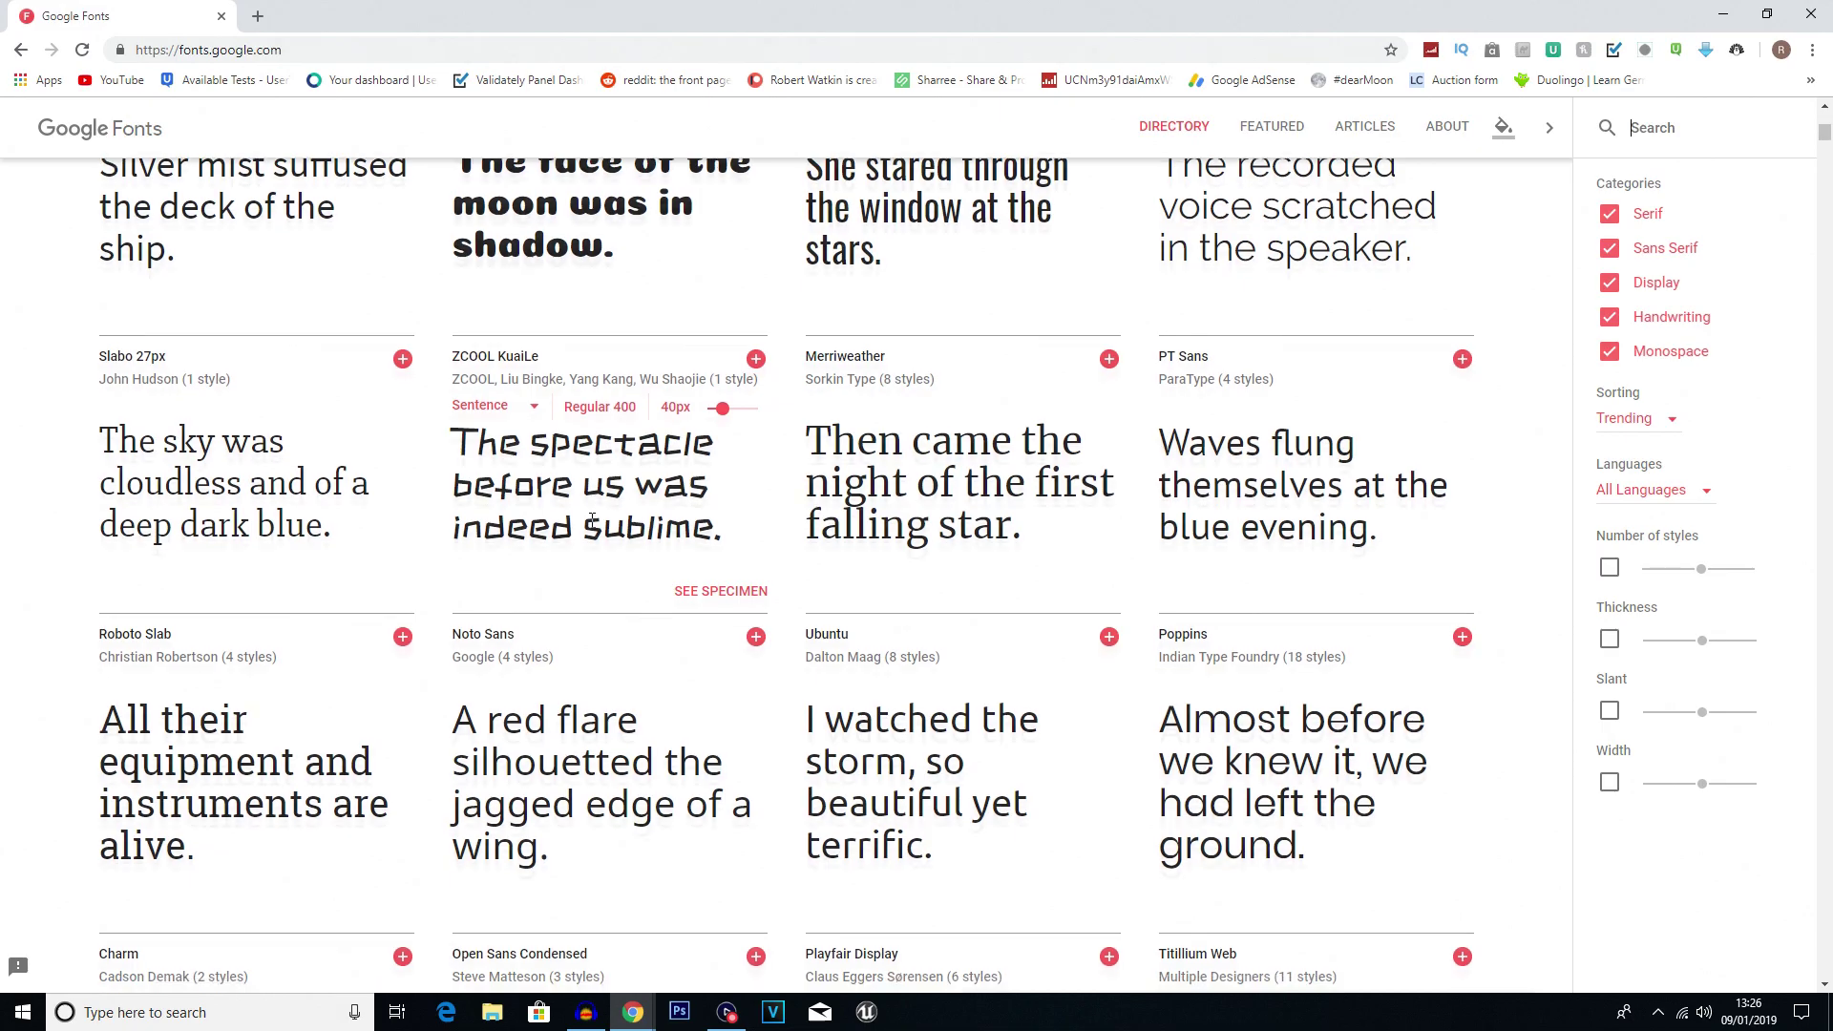
scroll(588, 519, down, 5)
scroll(589, 520, down, 2)
scroll(589, 521, down, 2)
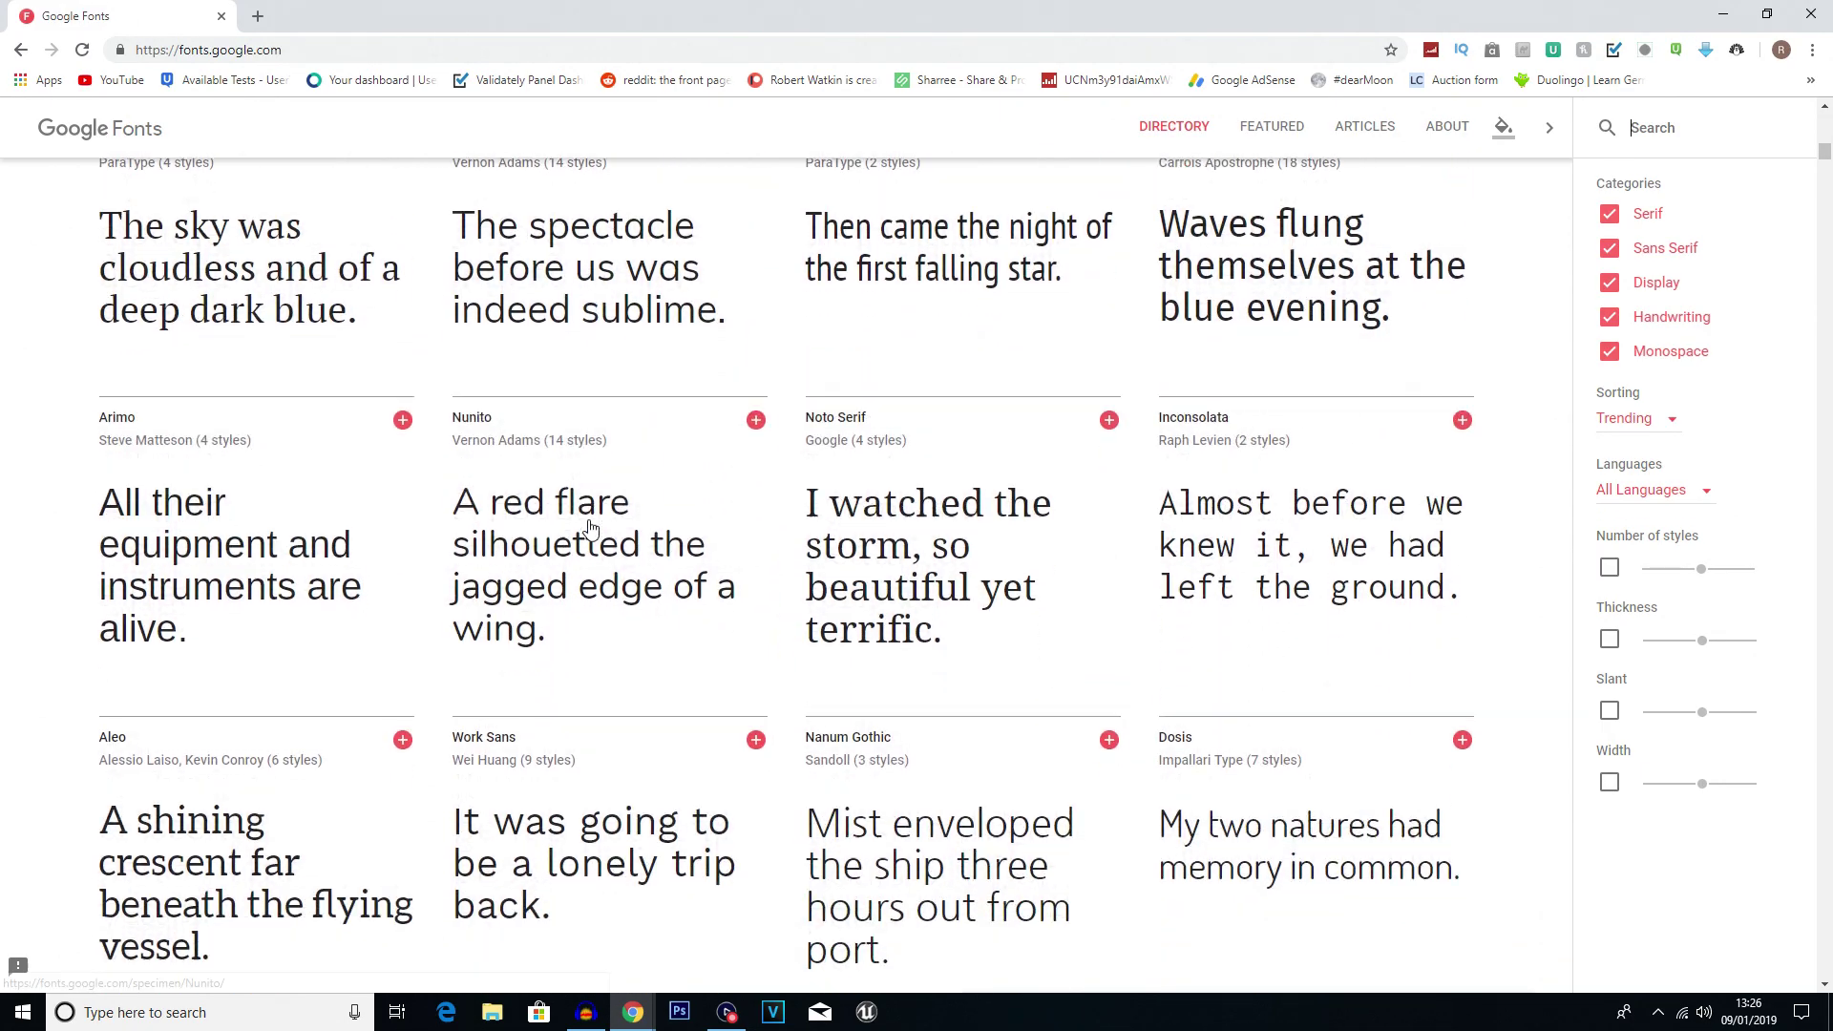
scroll(588, 522, down, 2)
scroll(587, 525, down, 2)
scroll(588, 527, down, 3)
scroll(587, 528, down, 3)
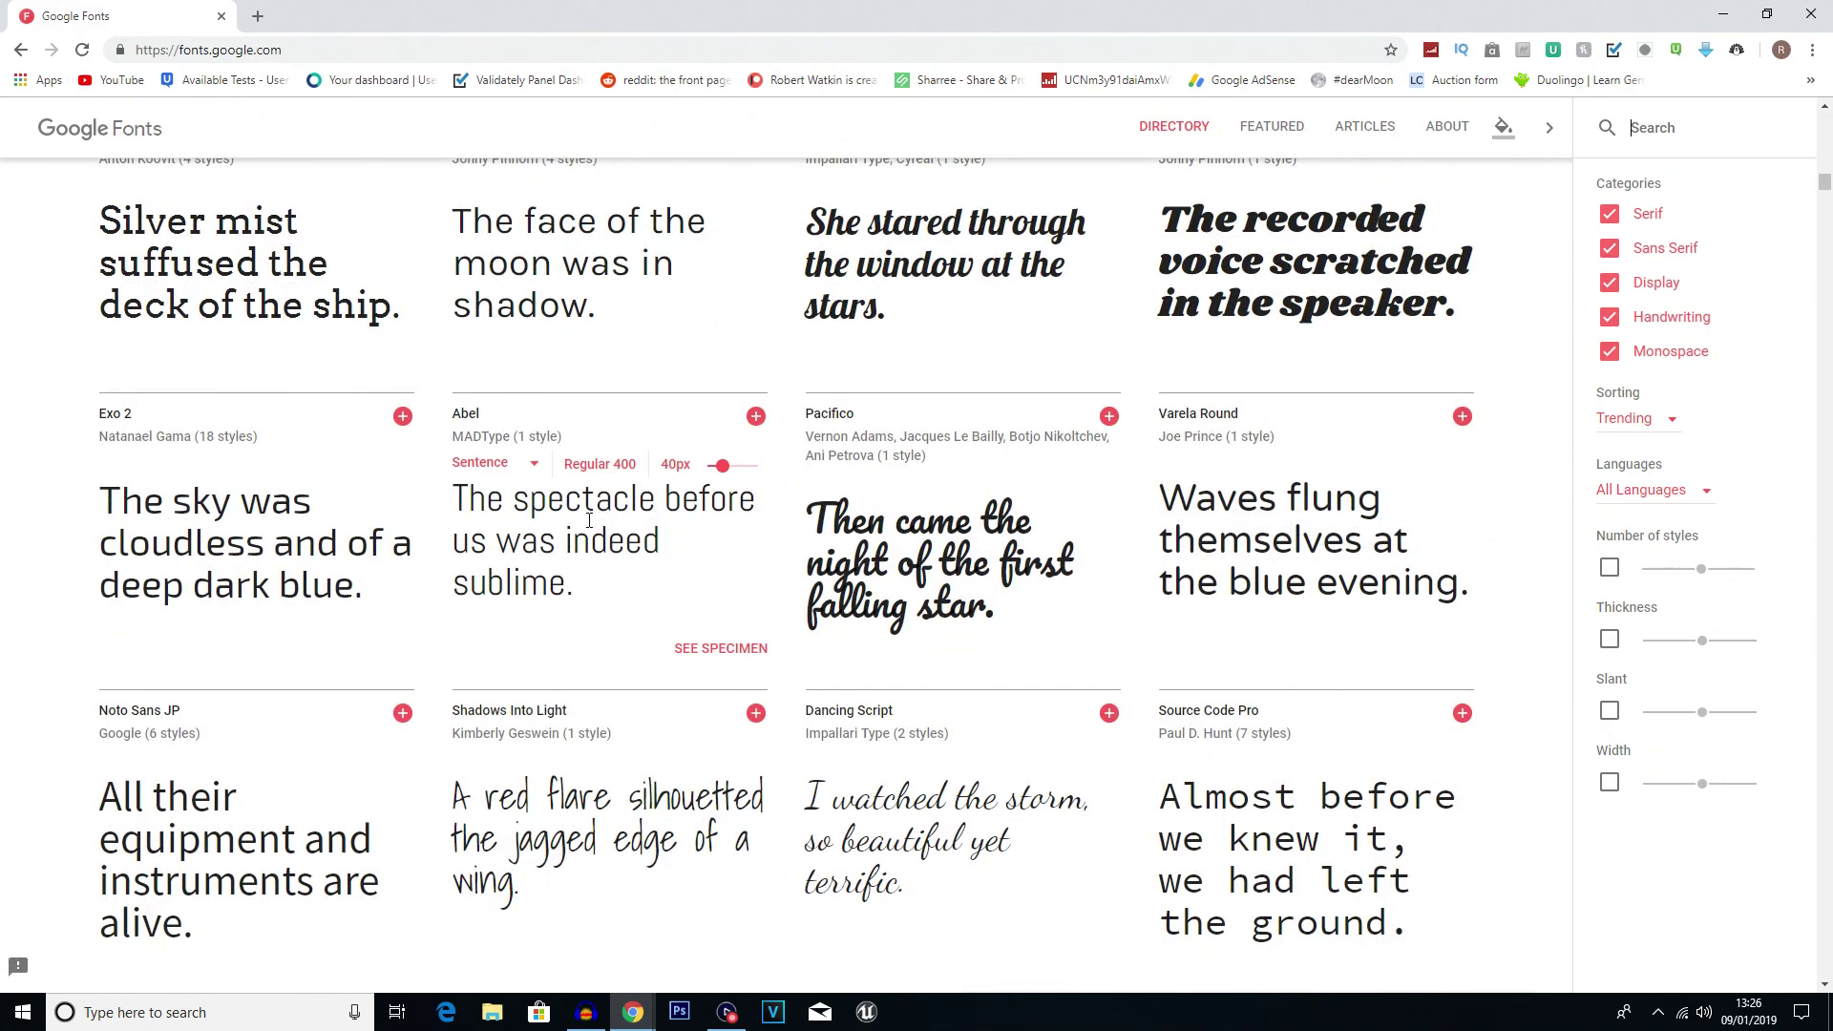
scroll(587, 527, down, 3)
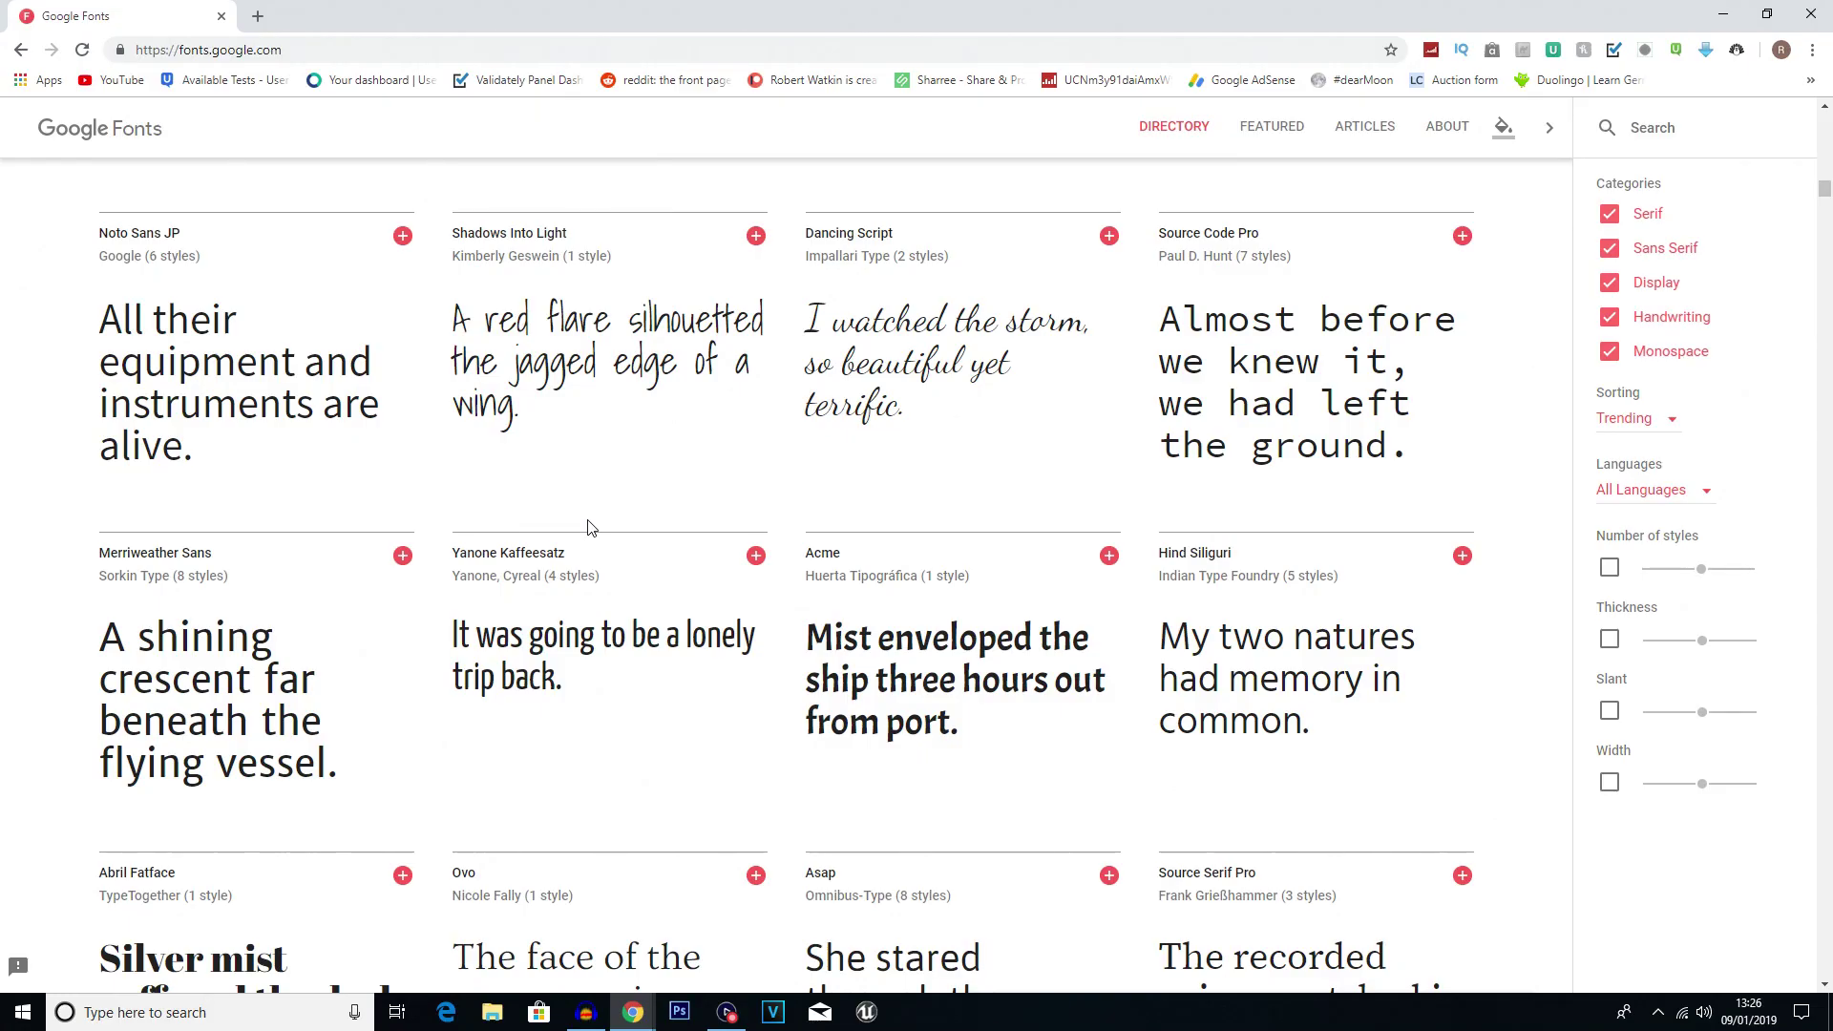
scroll(587, 527, down, 3)
scroll(588, 528, down, 3)
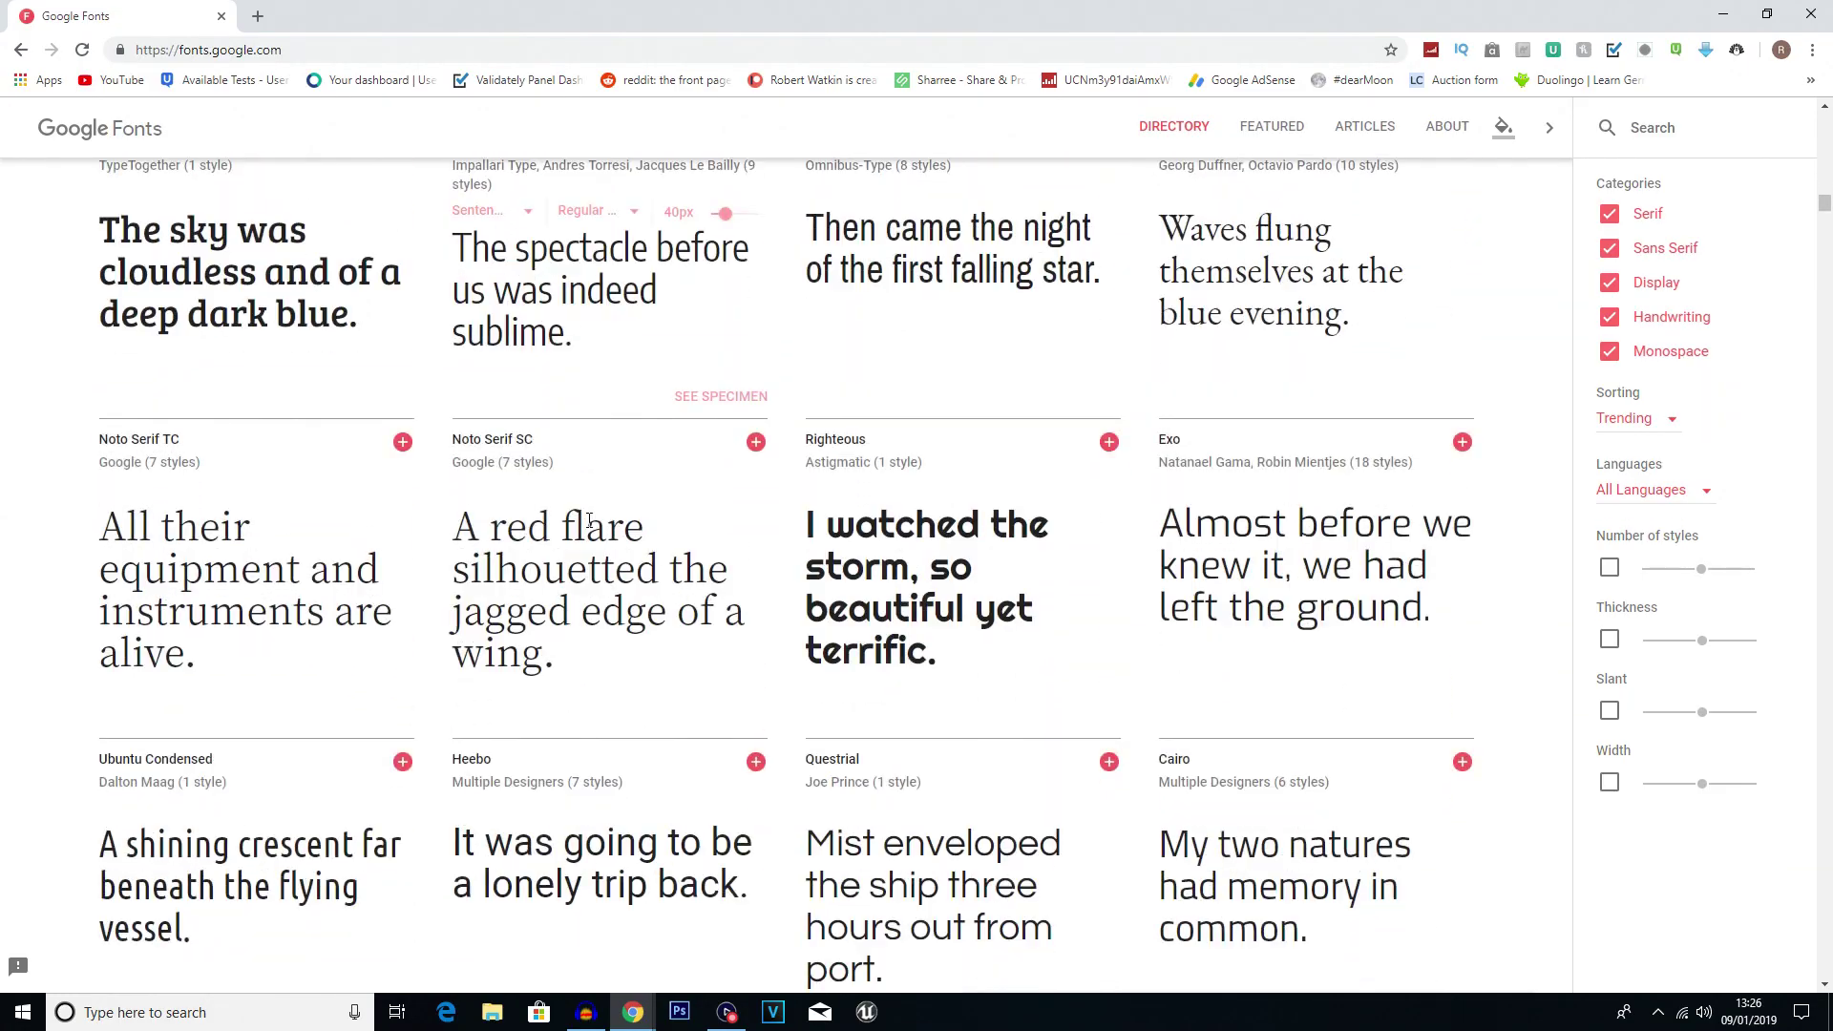
scroll(587, 522, down, 3)
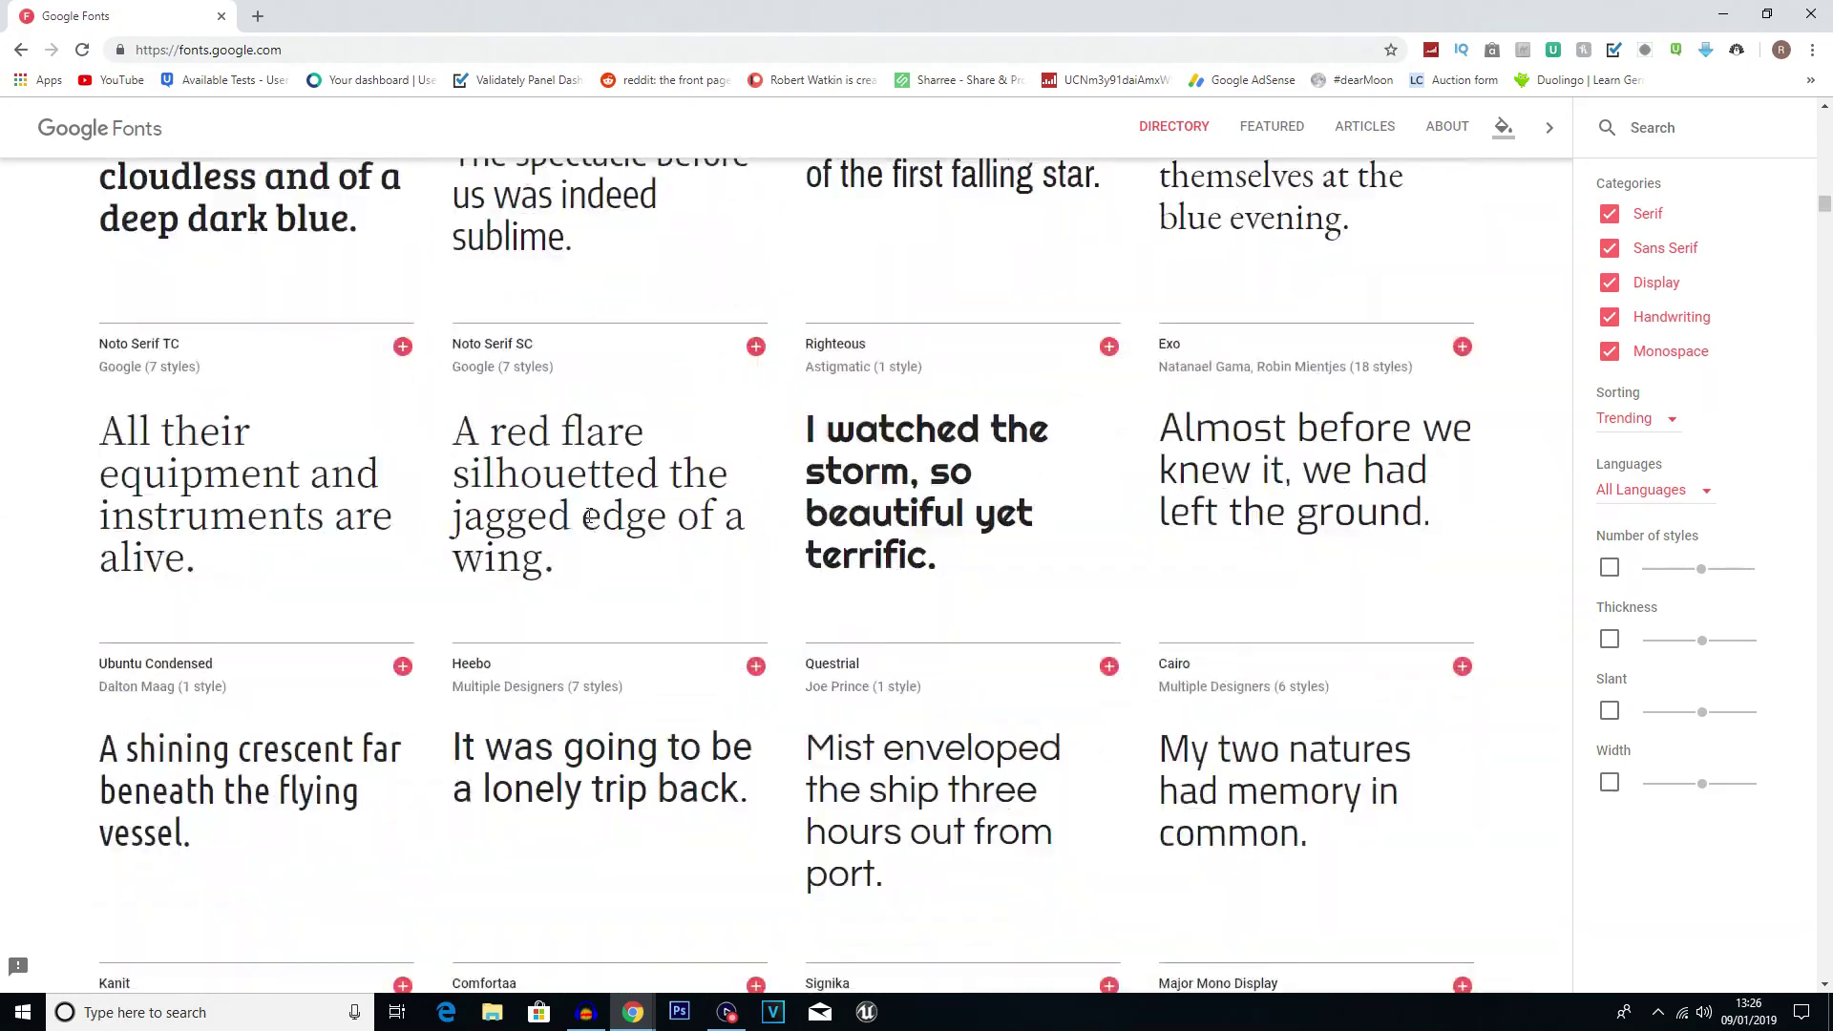
scroll(587, 519, down, 4)
scroll(588, 515, down, 4)
scroll(587, 518, down, 4)
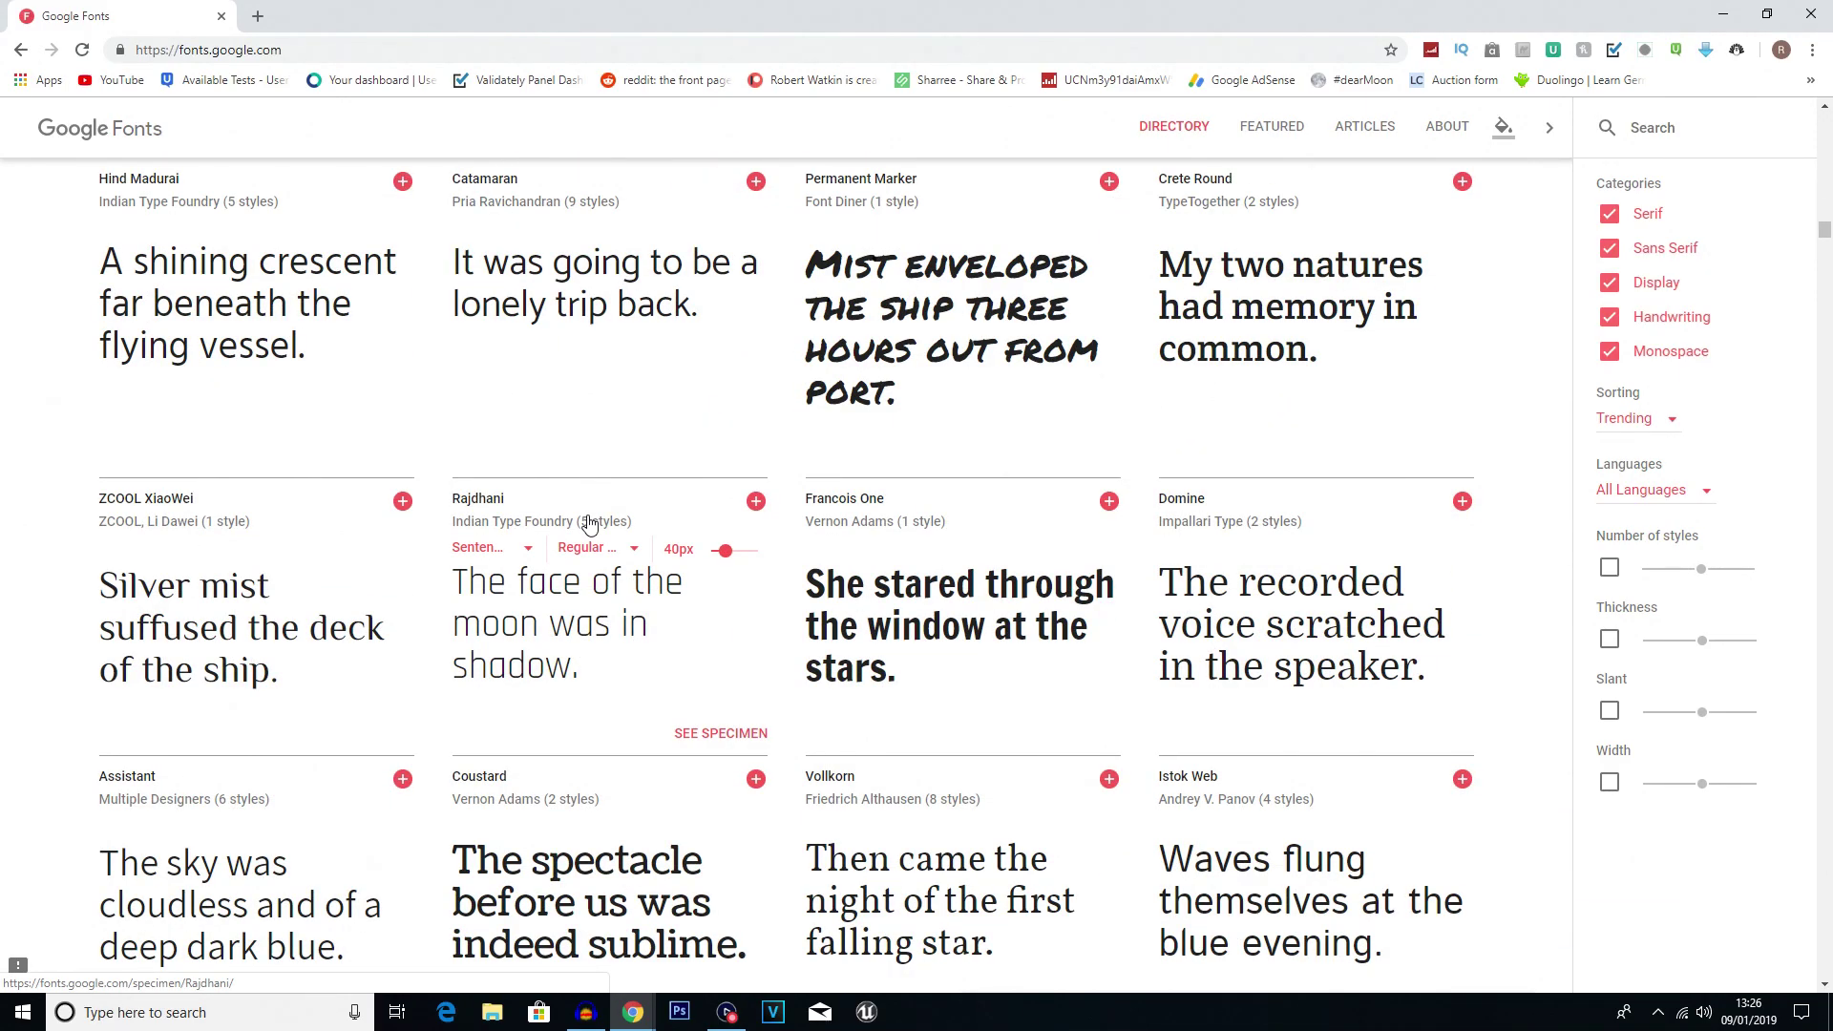
scroll(588, 524, down, 3)
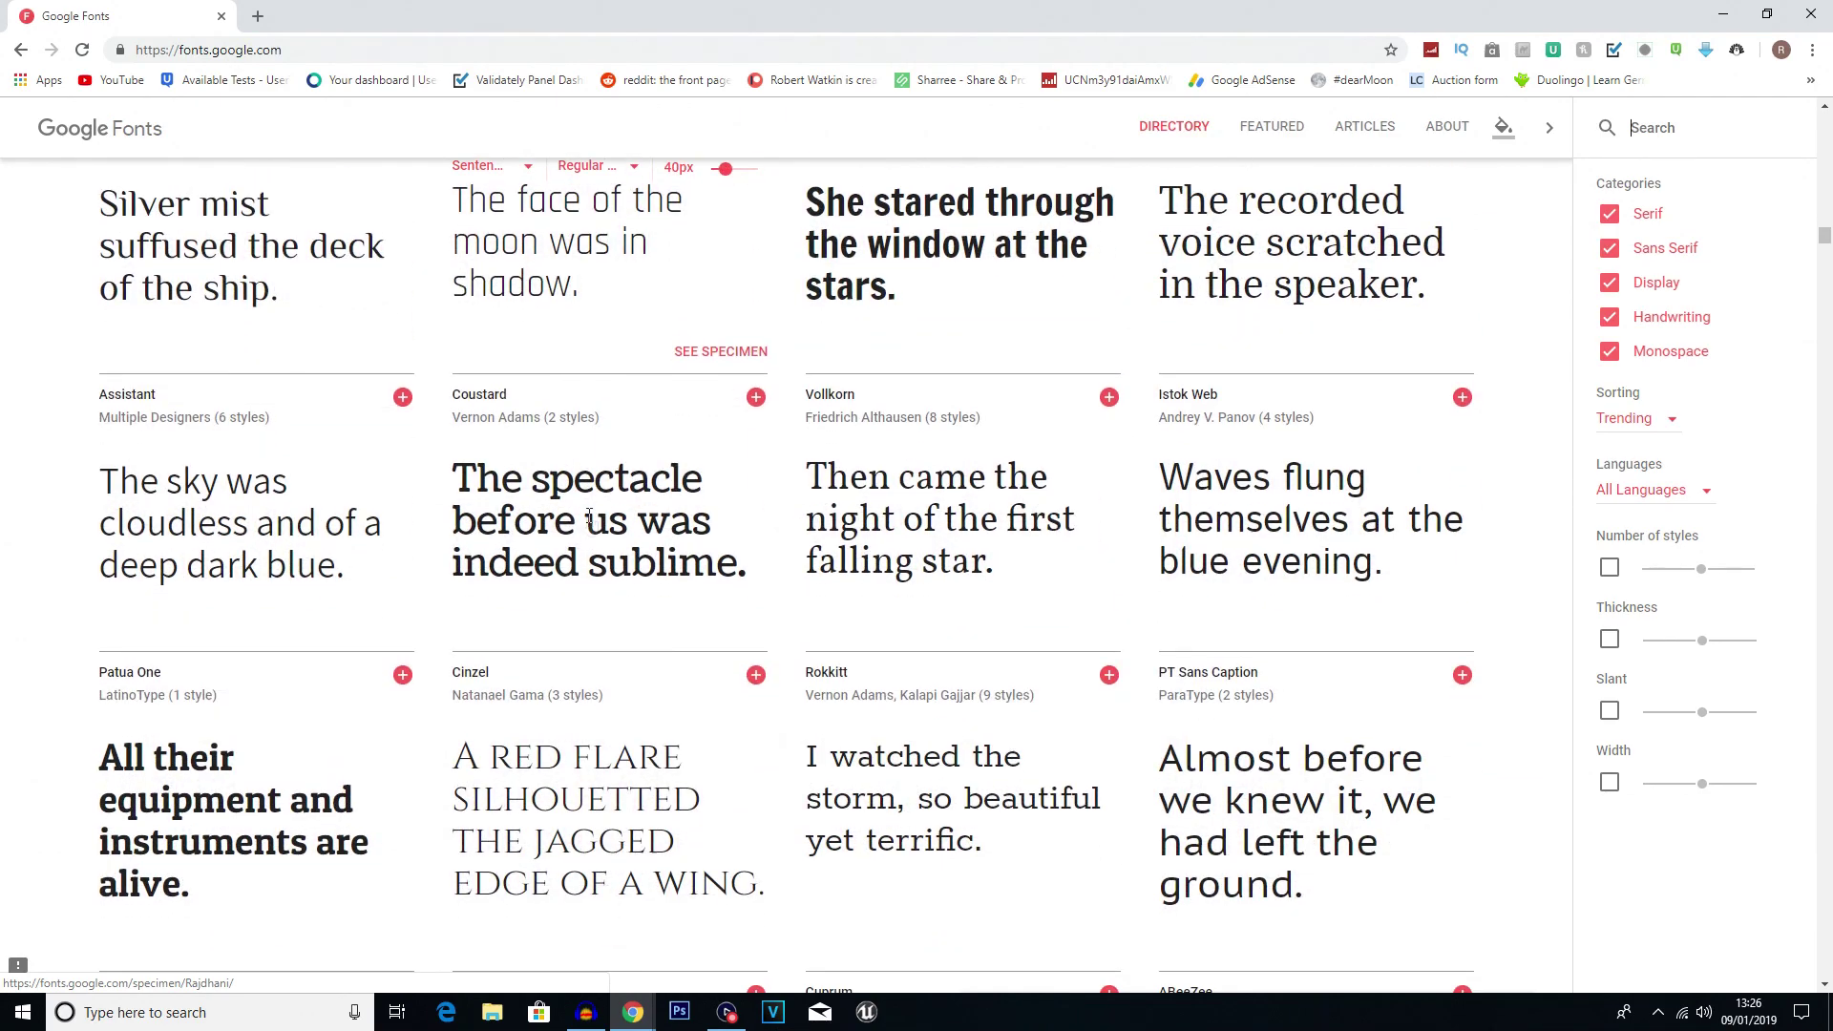
scroll(587, 523, down, 1)
scroll(587, 521, down, 1)
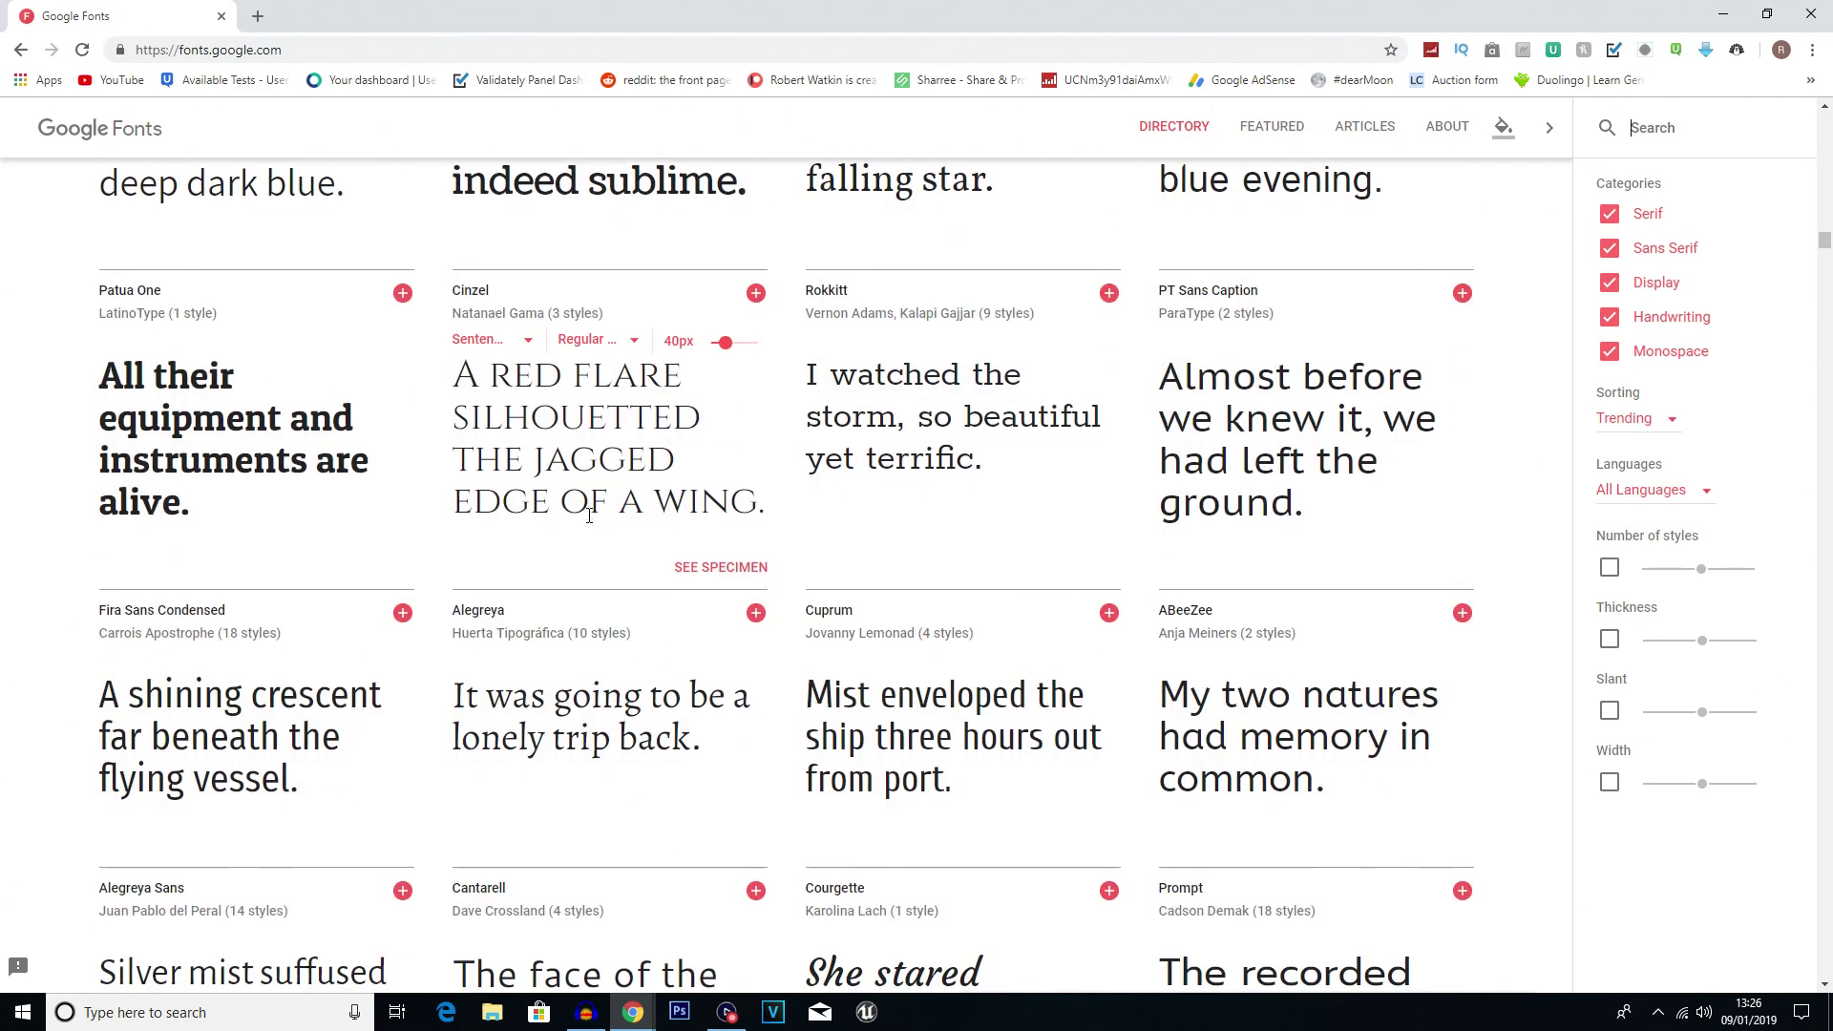
scroll(587, 517, up, 3)
scroll(588, 516, up, 3)
scroll(587, 516, up, 3)
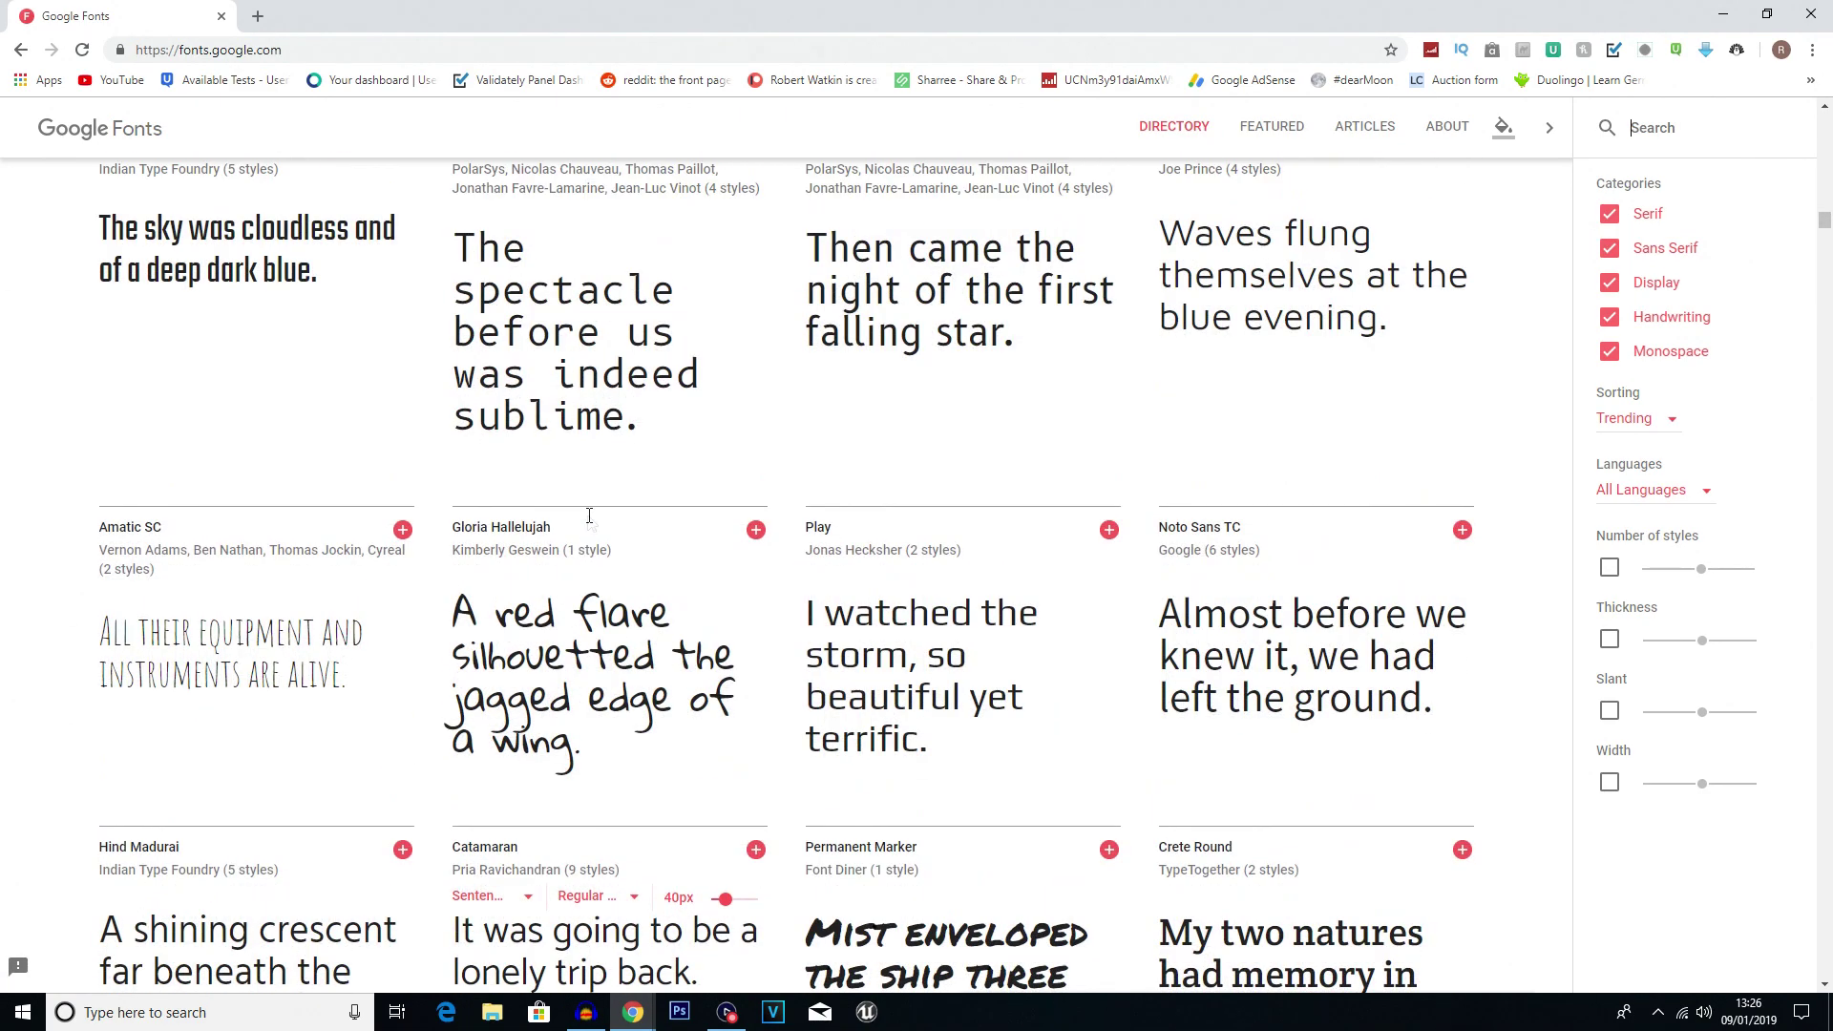
scroll(587, 516, up, 2)
scroll(587, 516, up, 2)
scroll(588, 515, up, 3)
scroll(588, 520, up, 6)
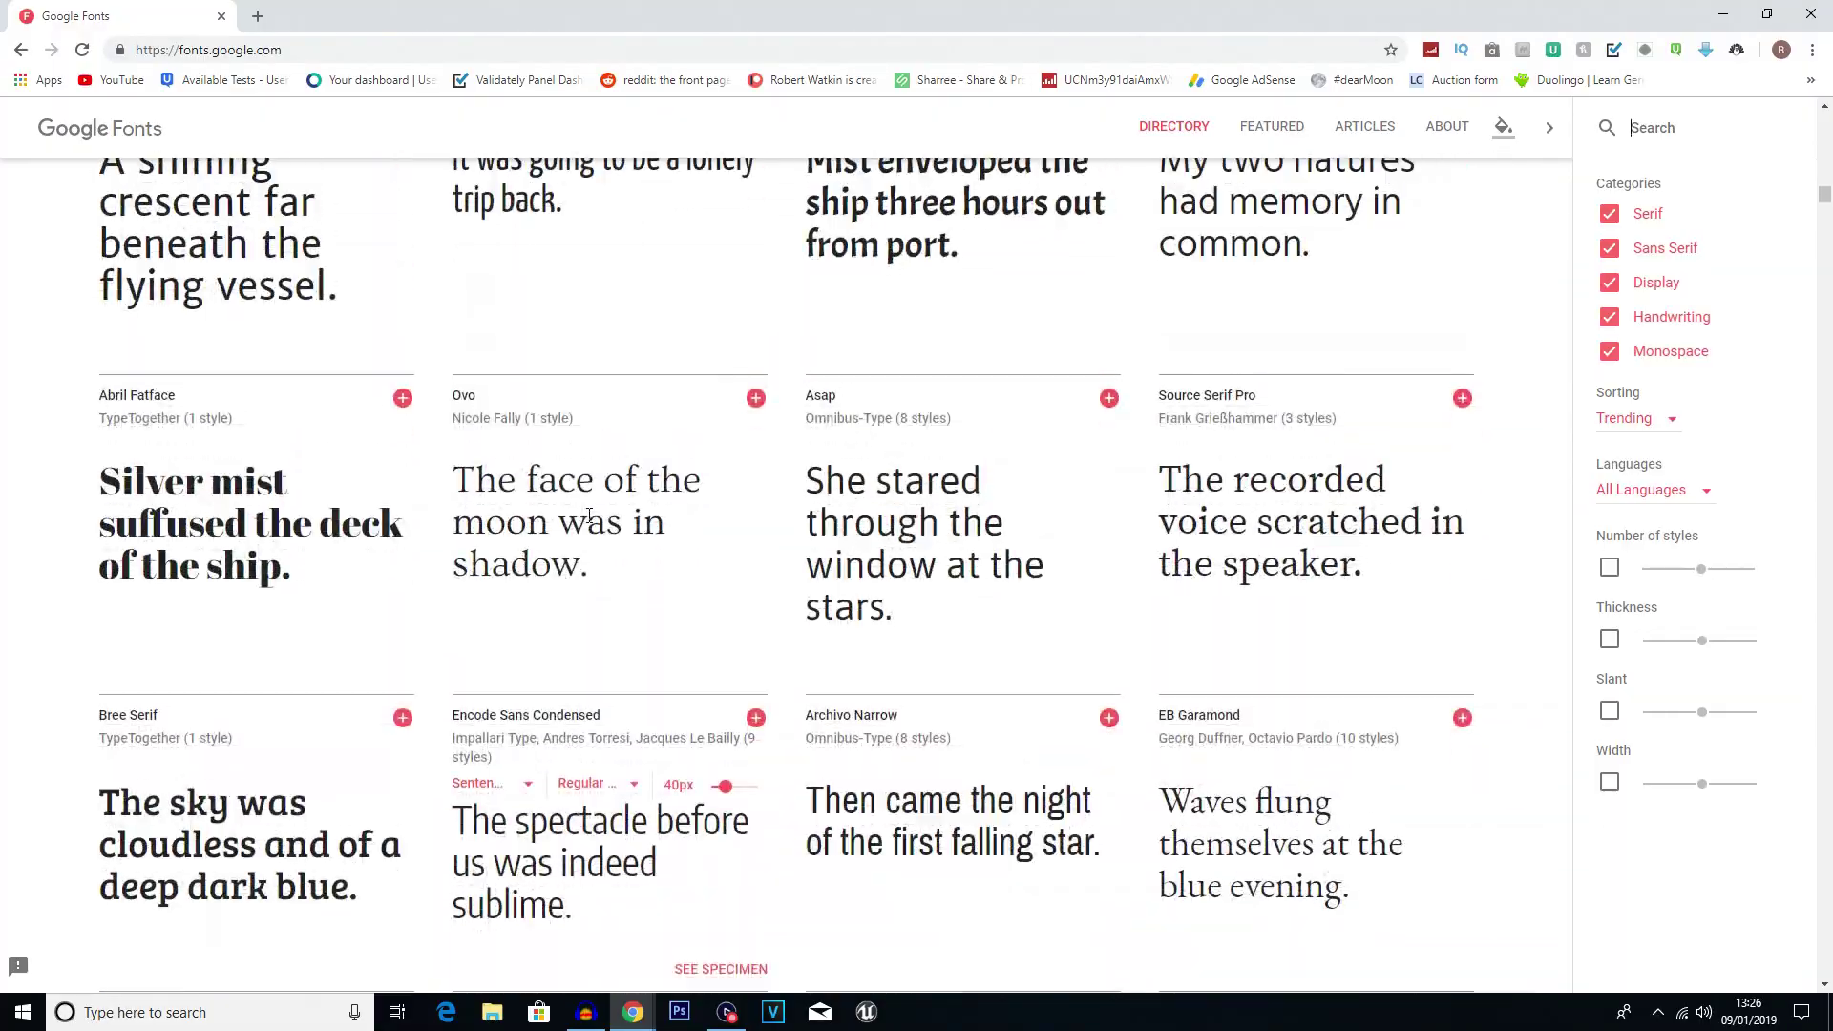
scroll(588, 518, up, 3)
scroll(588, 516, up, 3)
scroll(588, 516, up, 5)
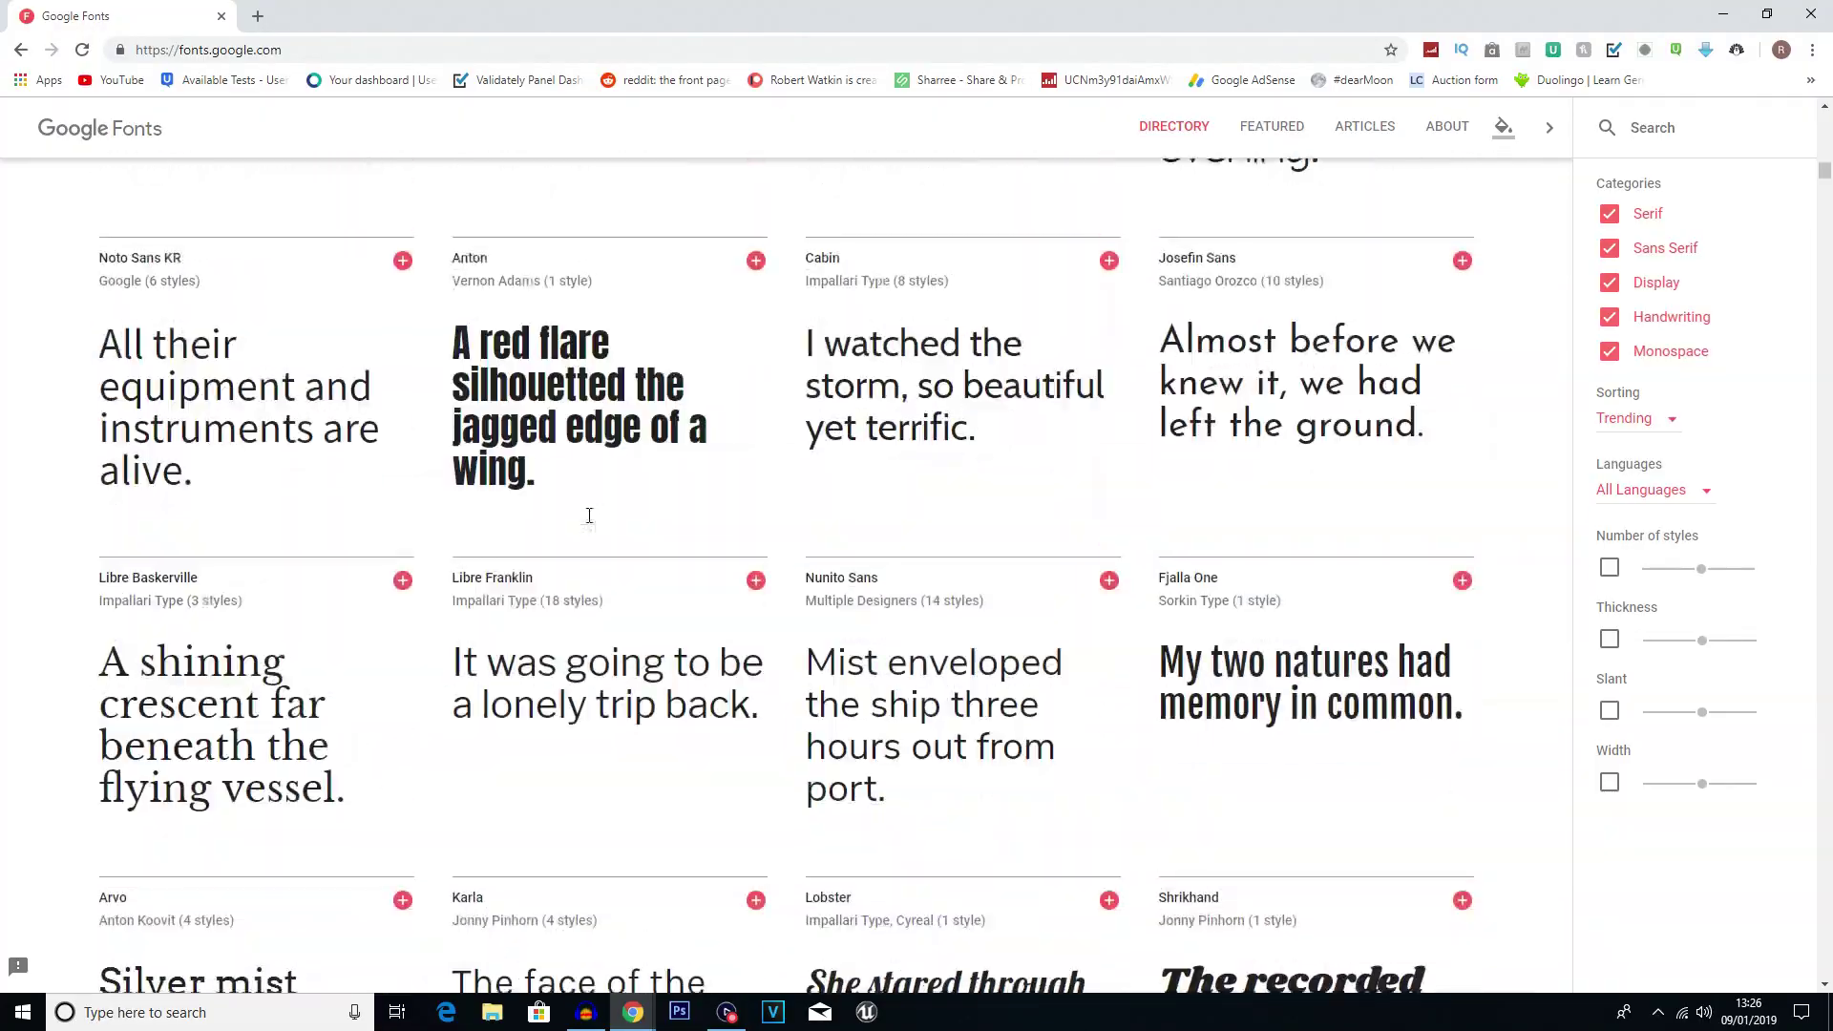
scroll(588, 517, up, 3)
scroll(588, 516, up, 3)
scroll(587, 516, up, 3)
scroll(587, 516, up, 3)
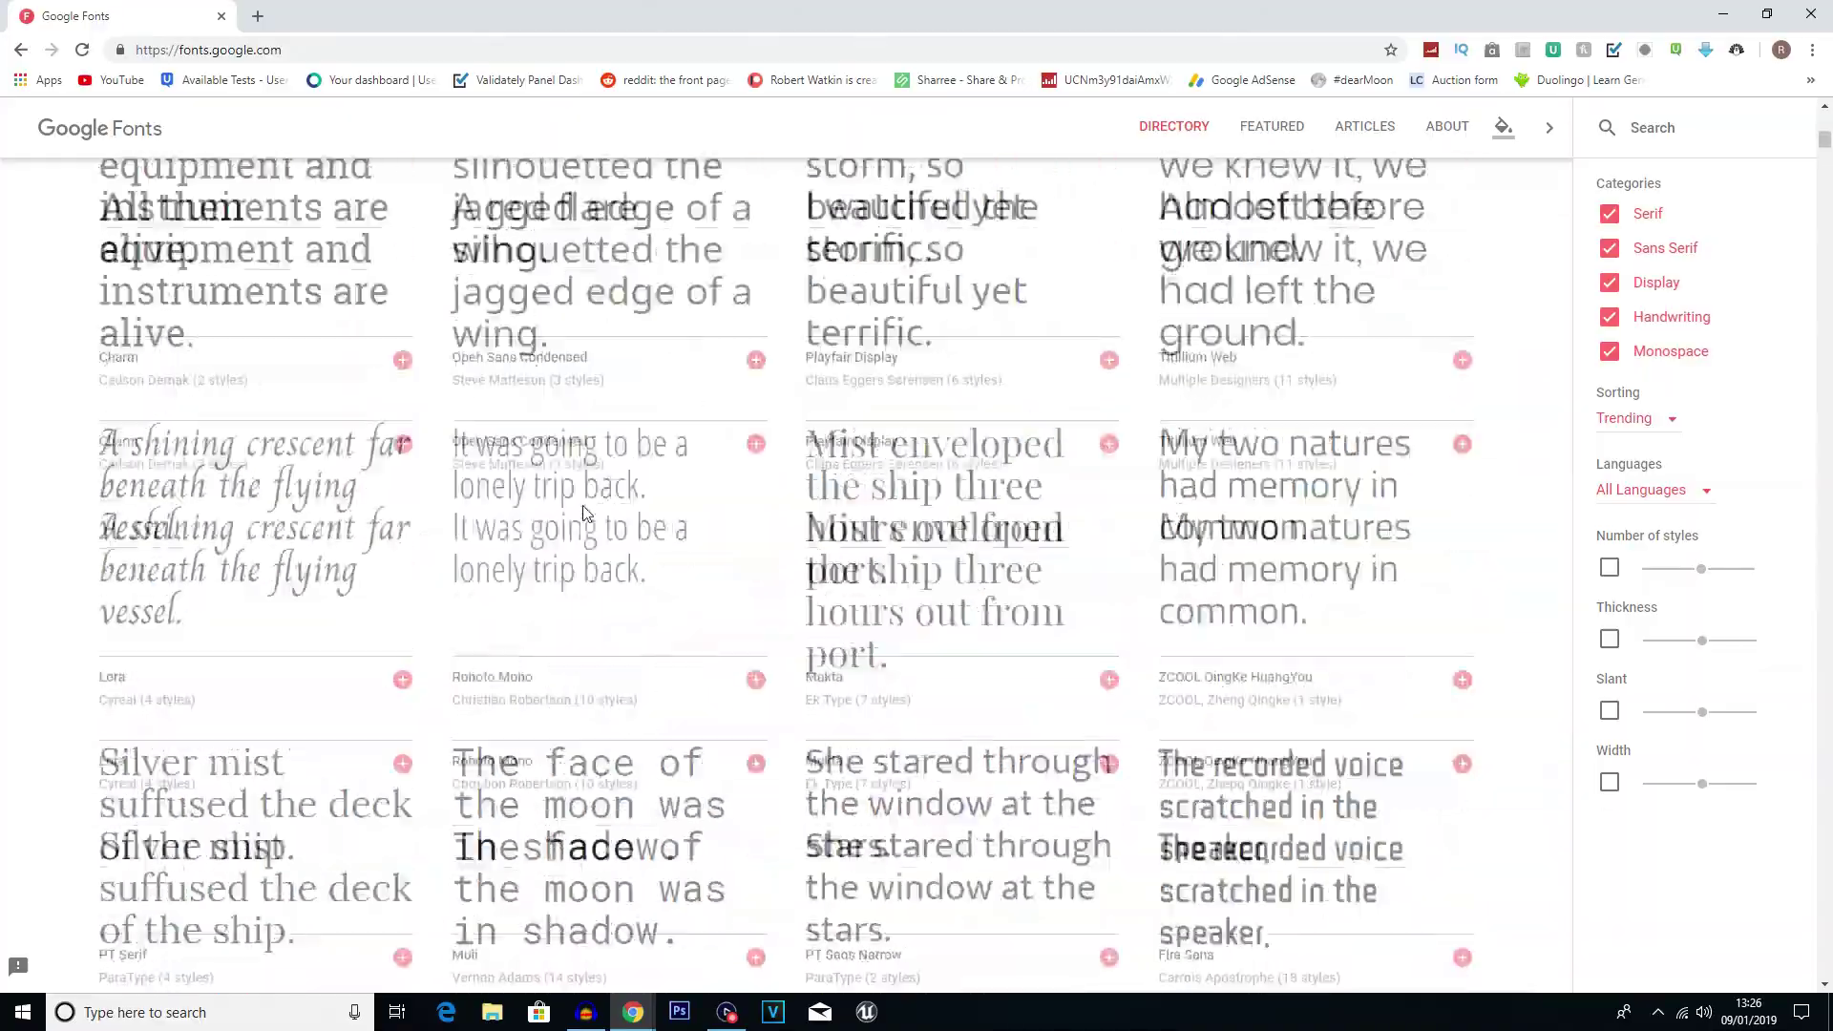
scroll(583, 513, up, 3)
scroll(584, 513, up, 3)
scroll(583, 513, up, 3)
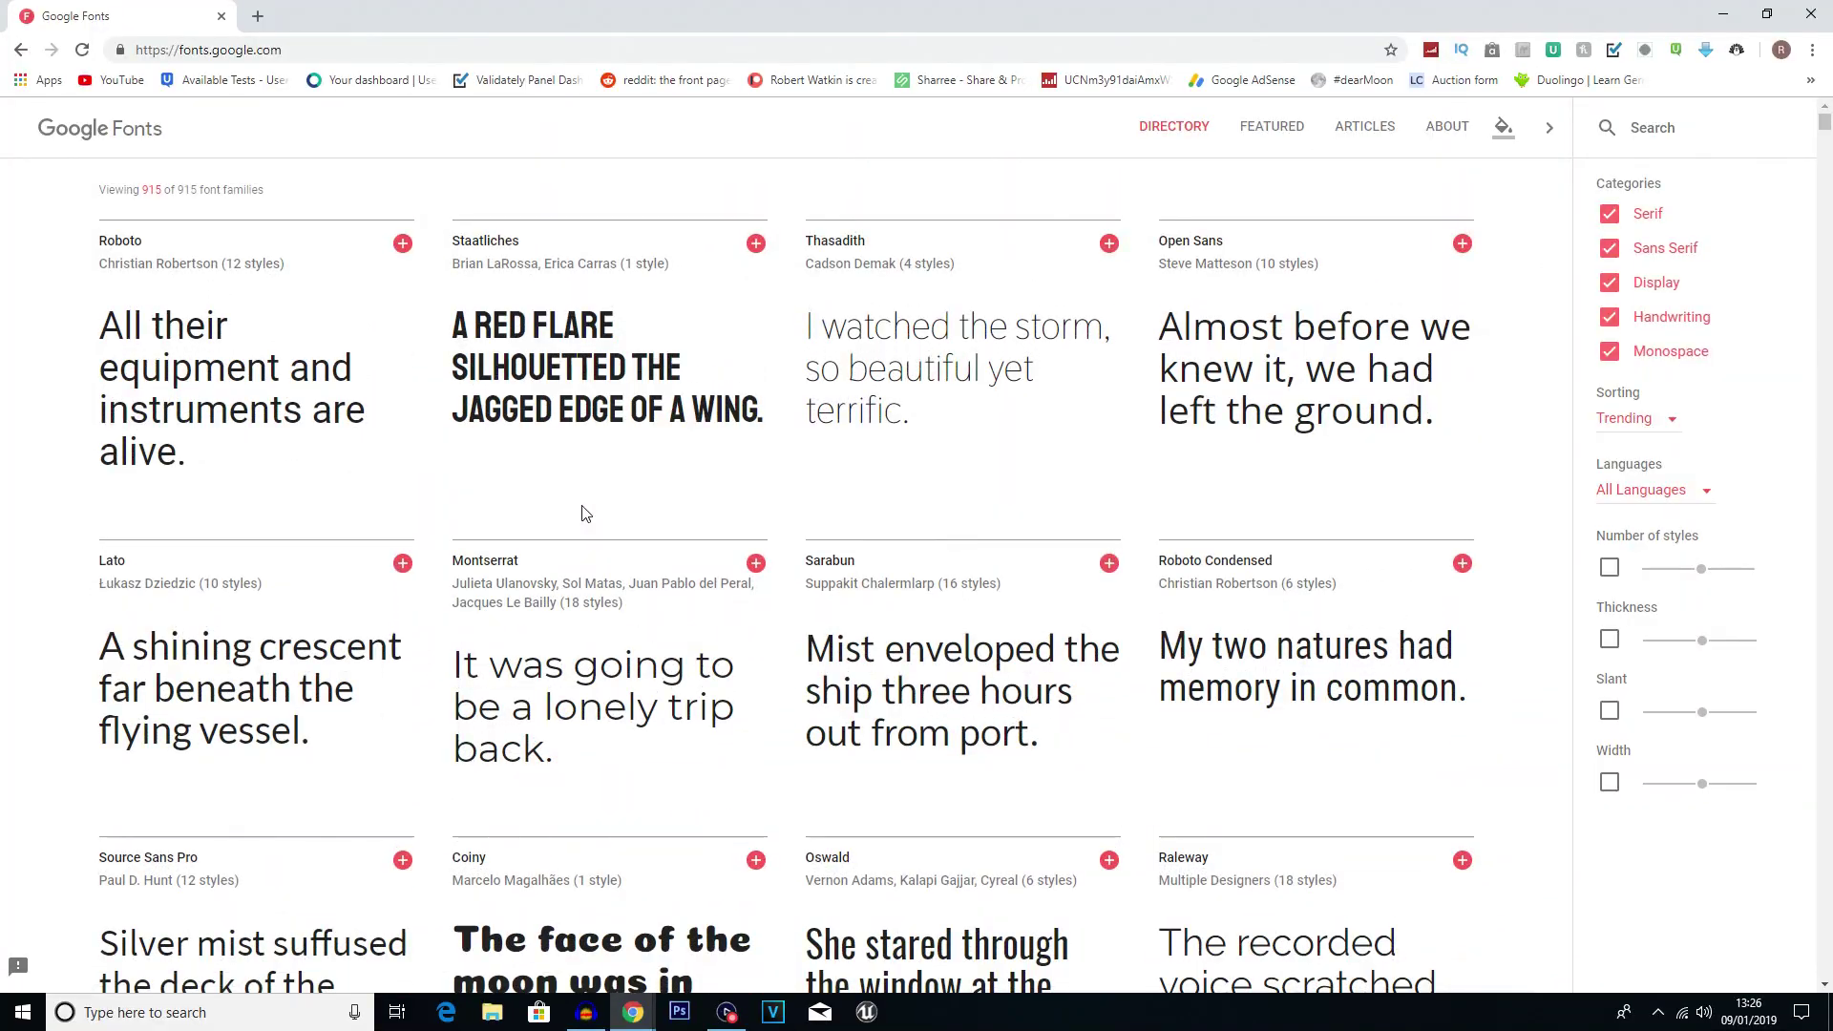
scroll(584, 512, down, 3)
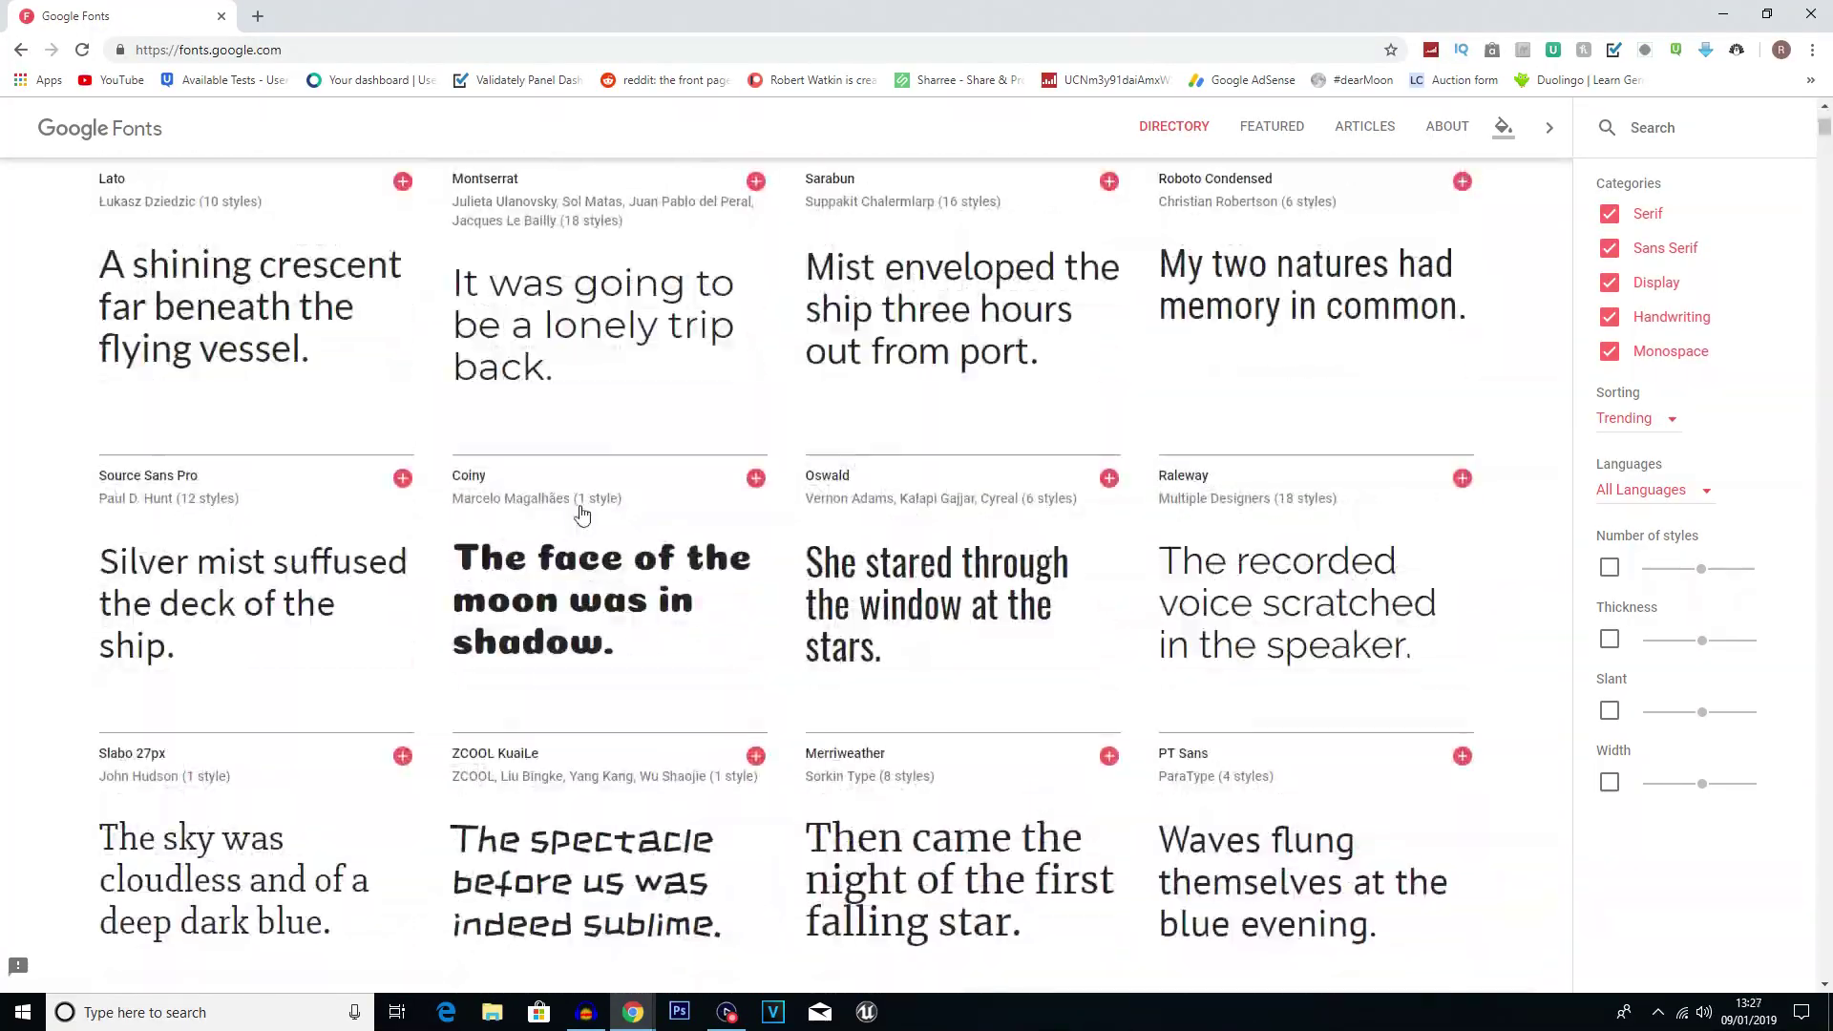
scroll(583, 514, up, 3)
scroll(583, 513, down, 4)
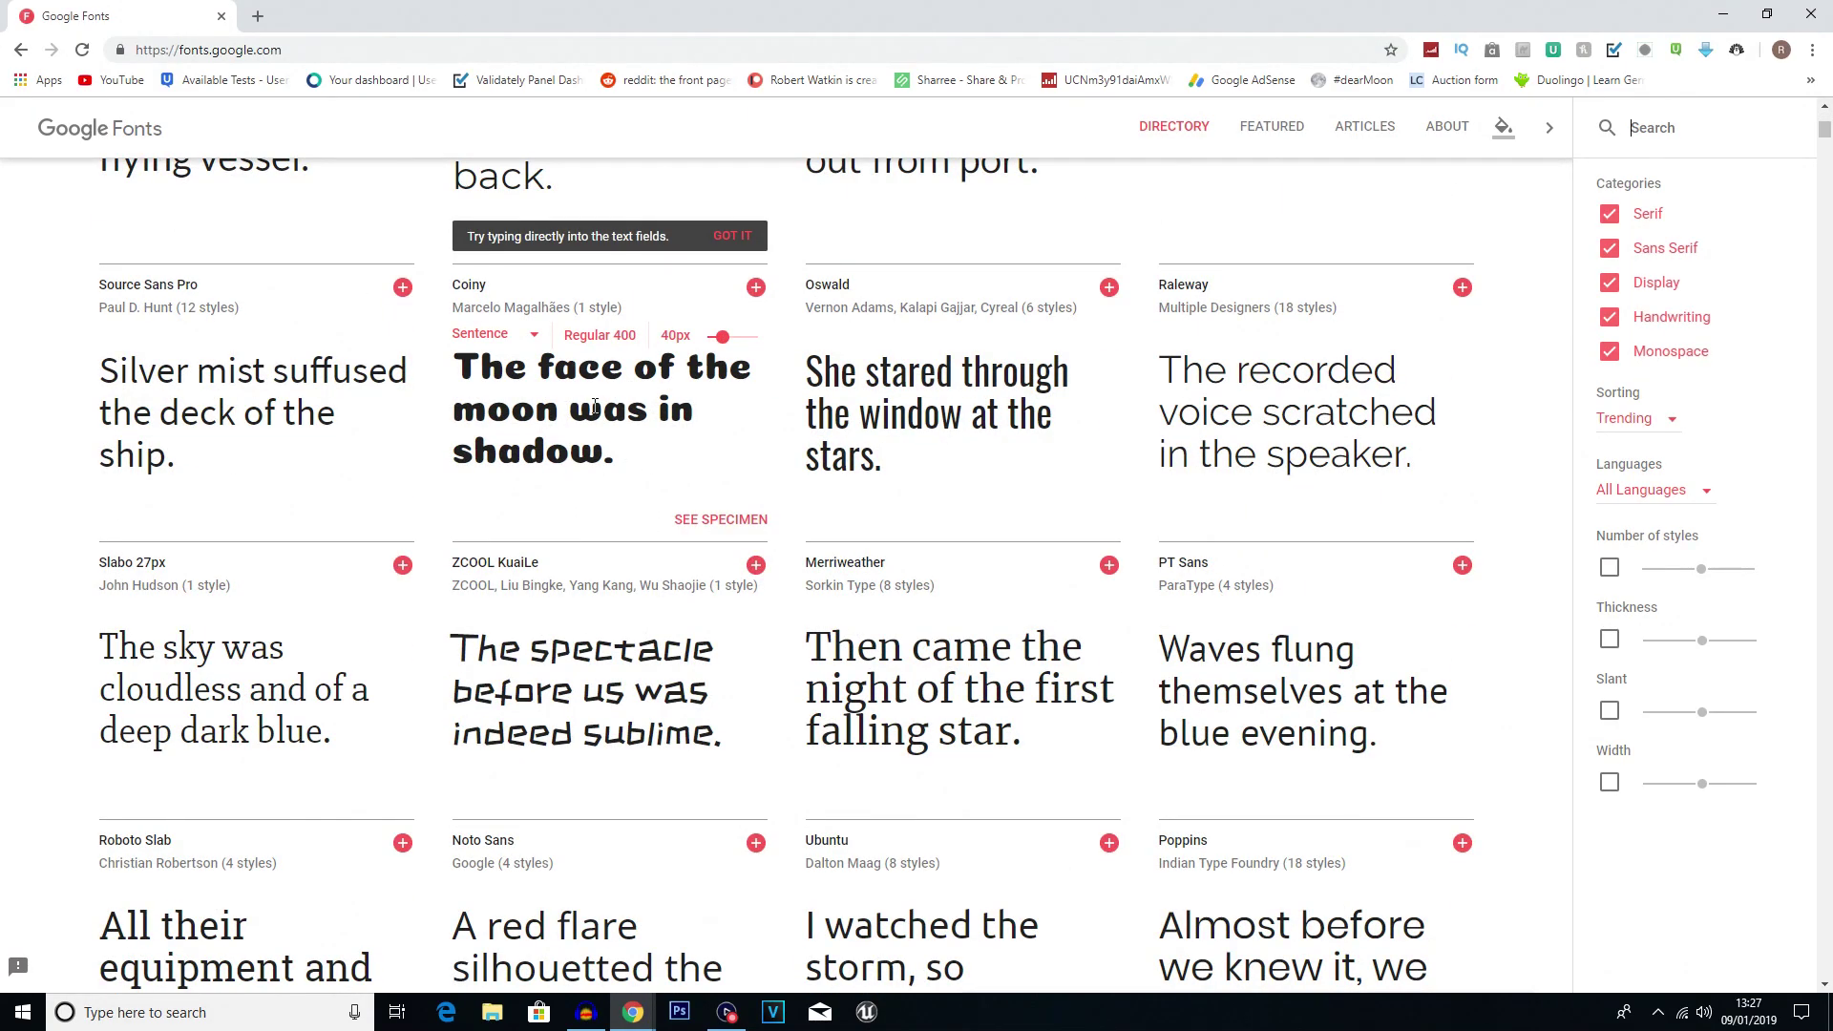
Step: Add the Coiny font card to the Google Fonts selection
click(755, 288)
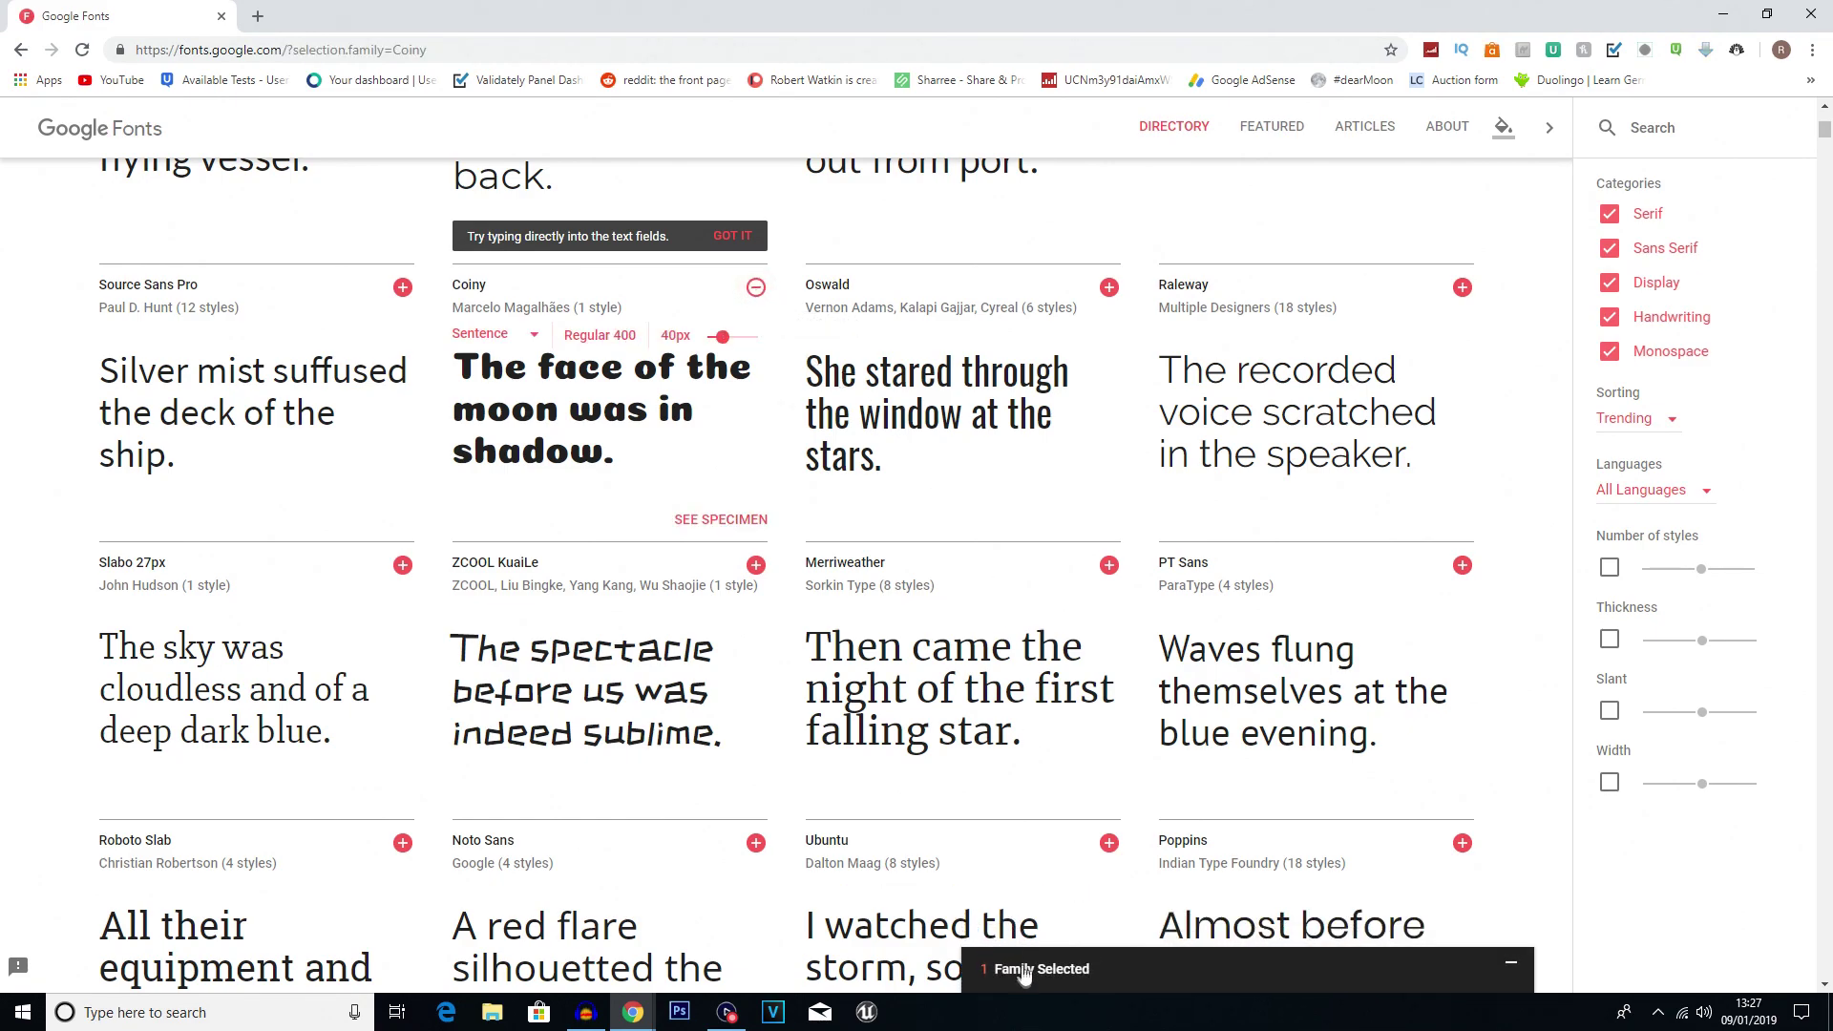
Step: Download the selected Coiny family from the selection drawer as Coiny.zip
click(1022, 971)
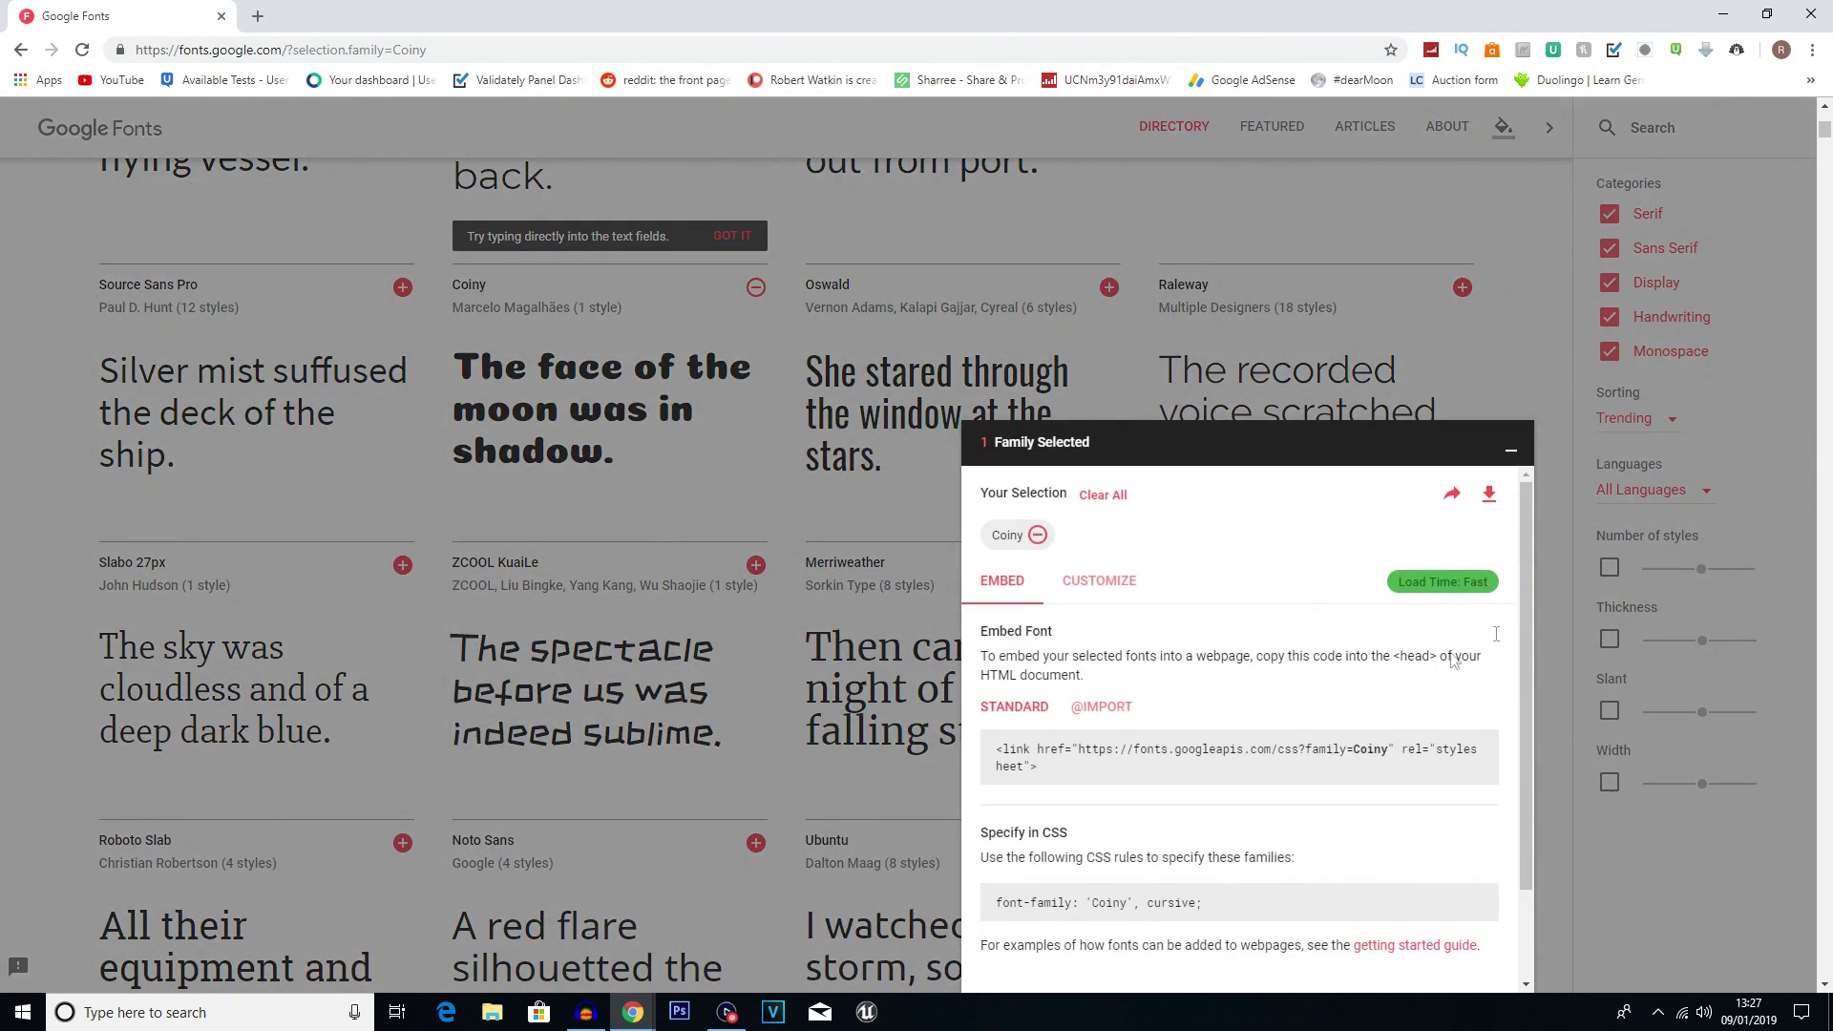
click(1488, 494)
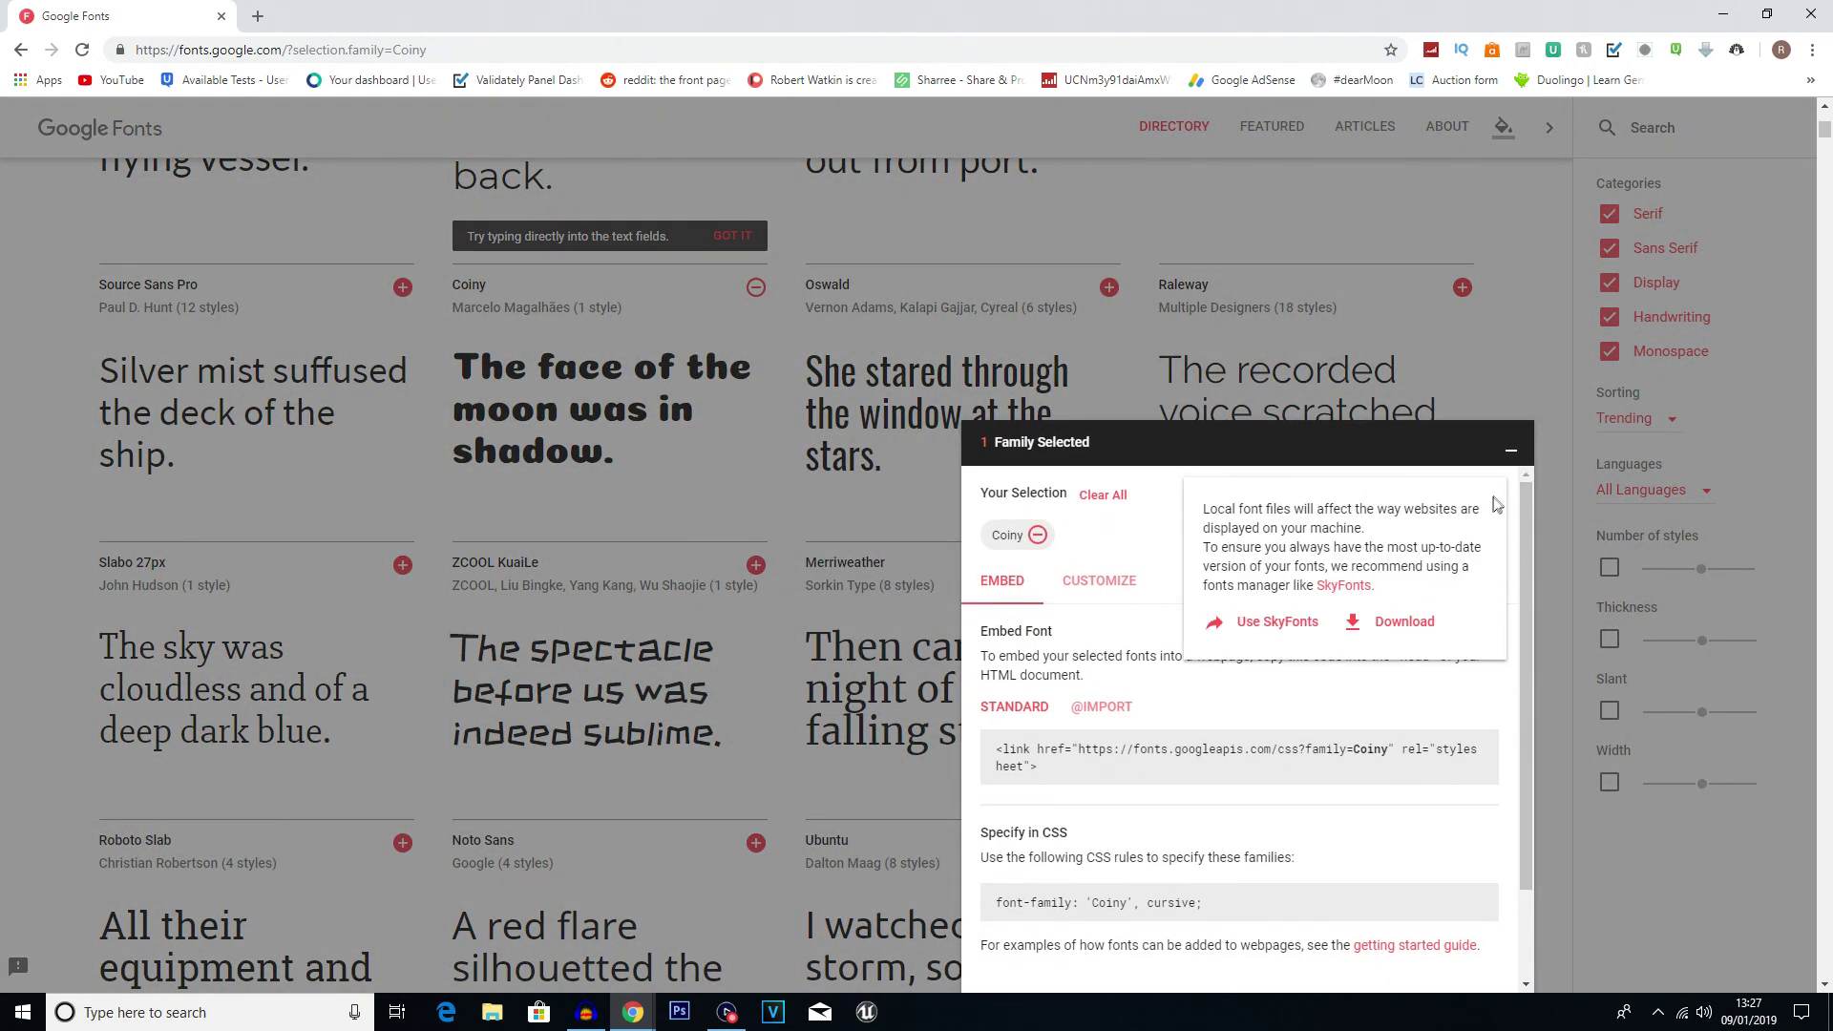
click(1394, 630)
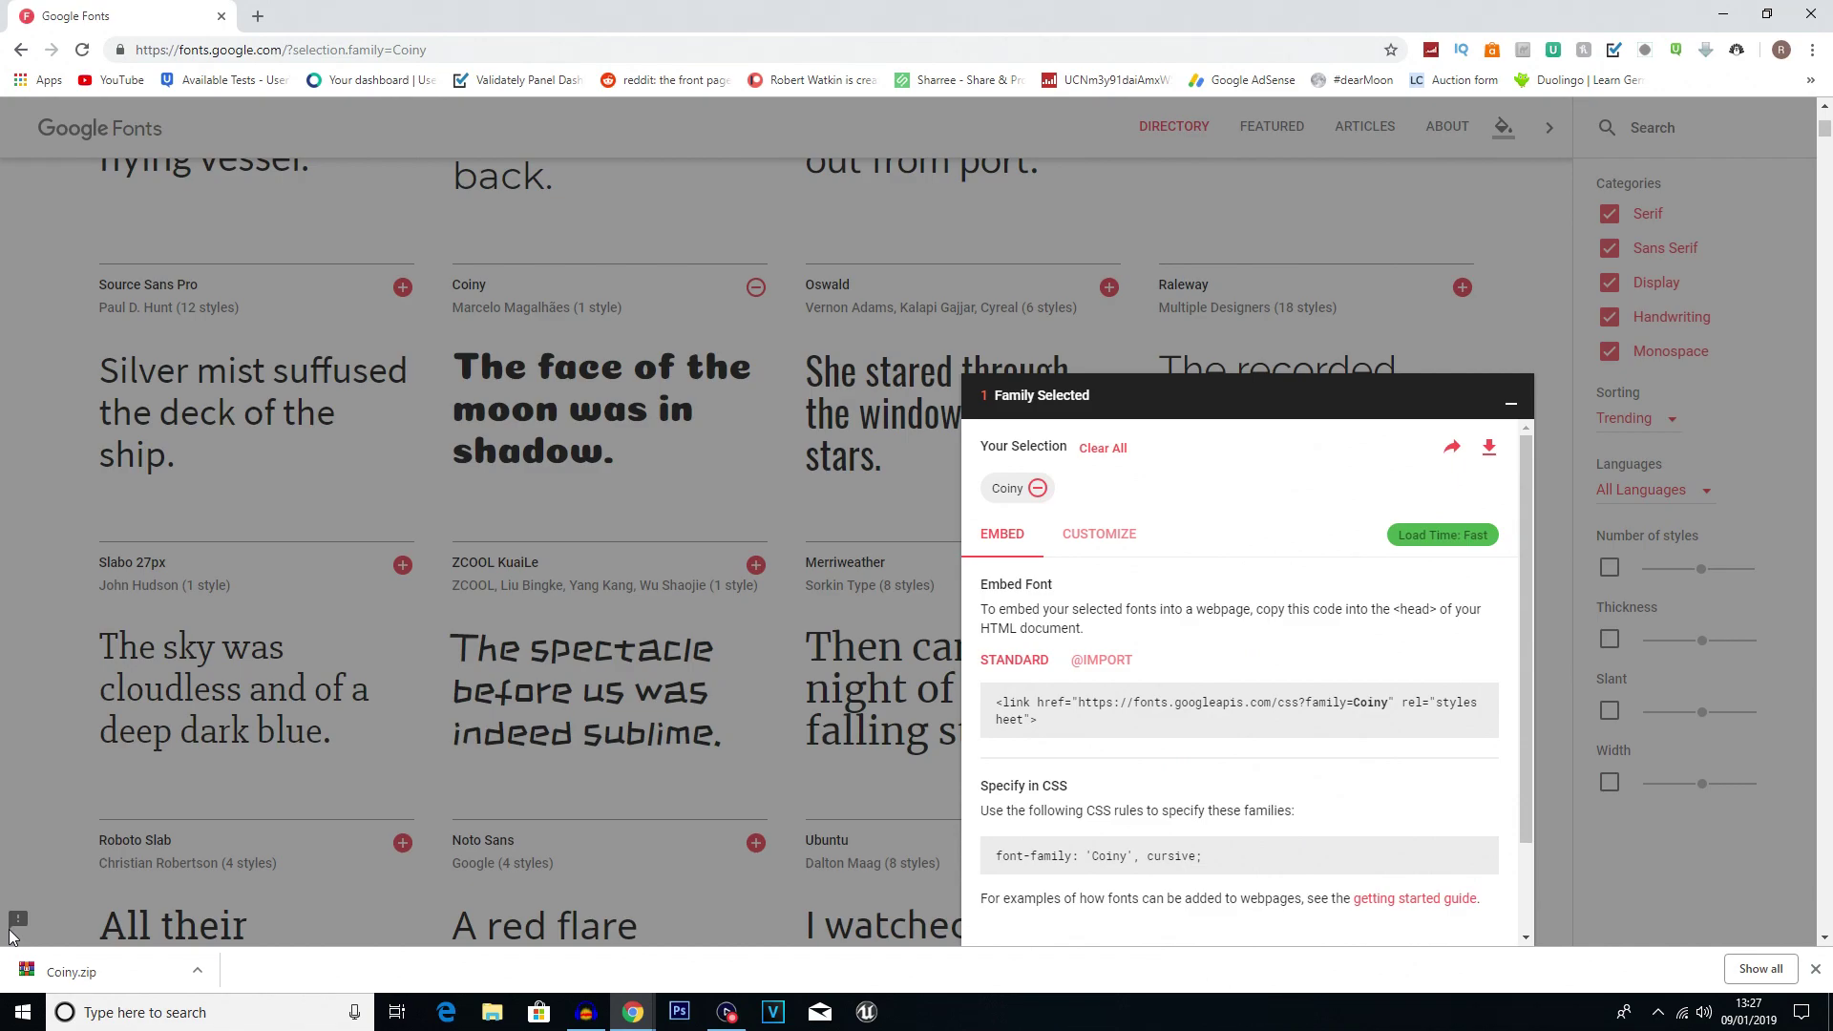
Step: Open Coiny.zip in WinRAR and select the Coiny-Regular.ttf file
click(101, 975)
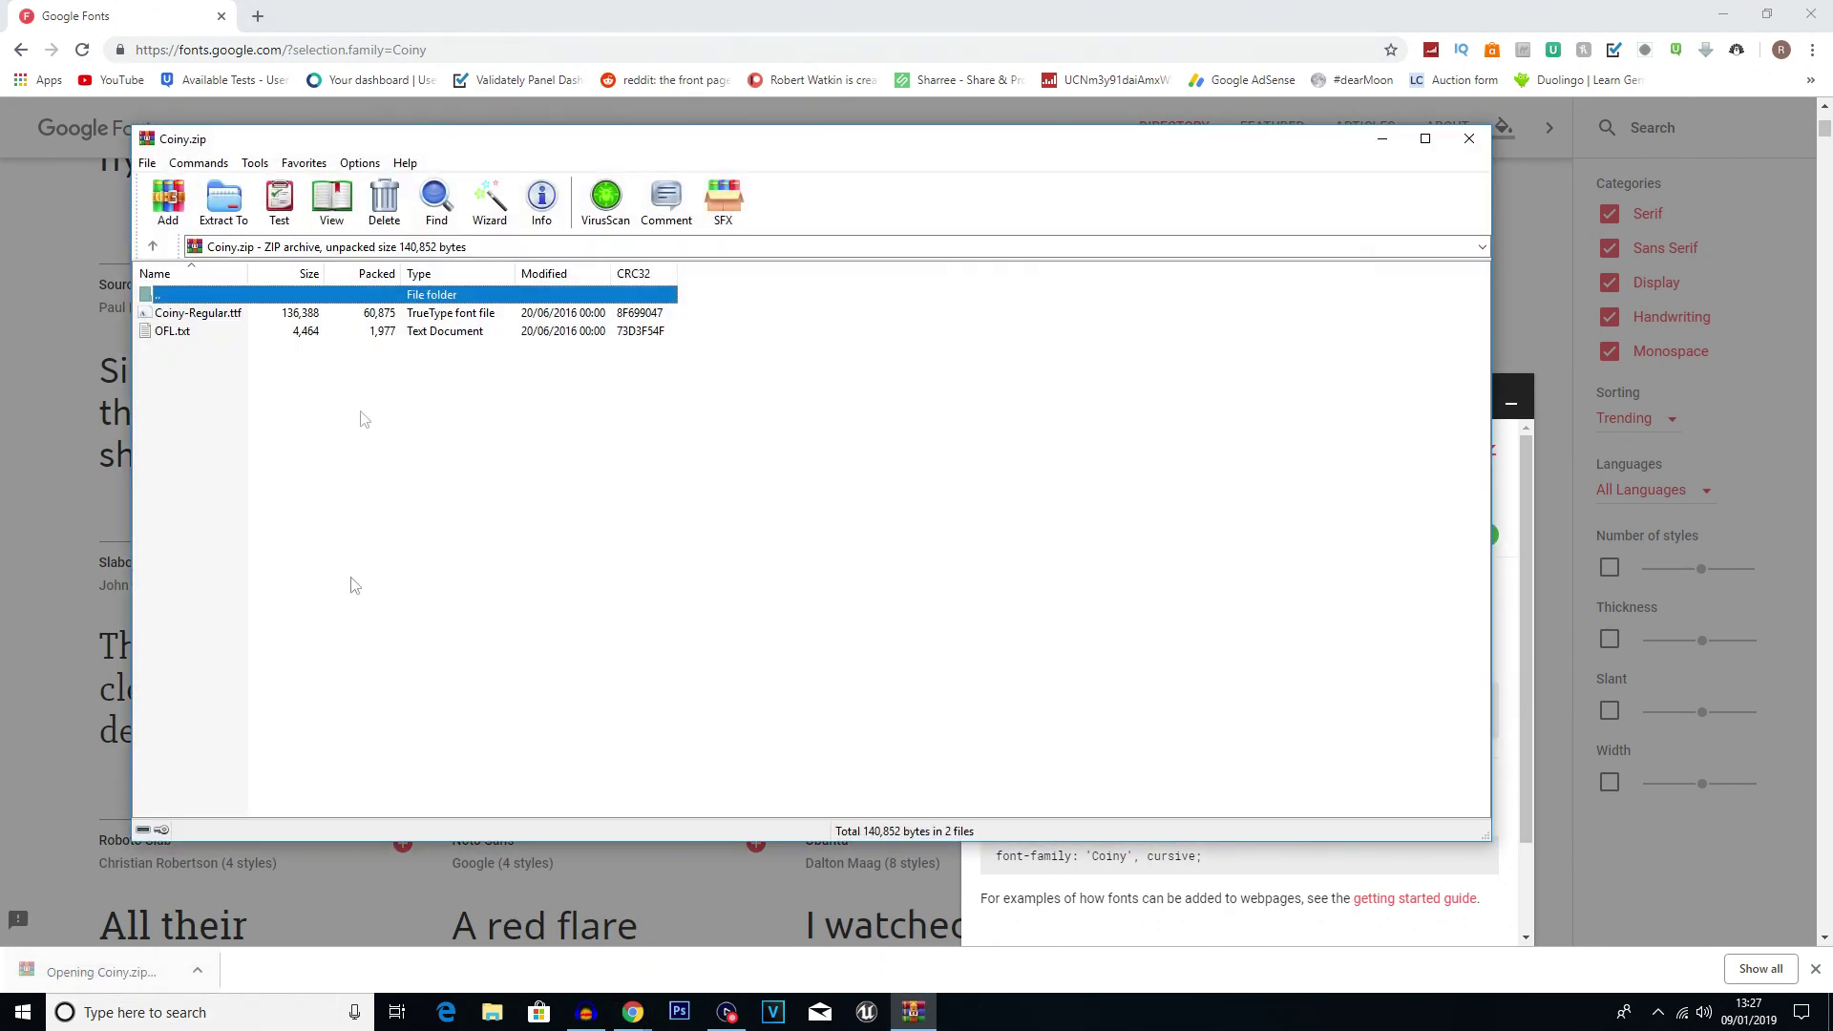
drag(272, 479, 189, 288)
click(245, 505)
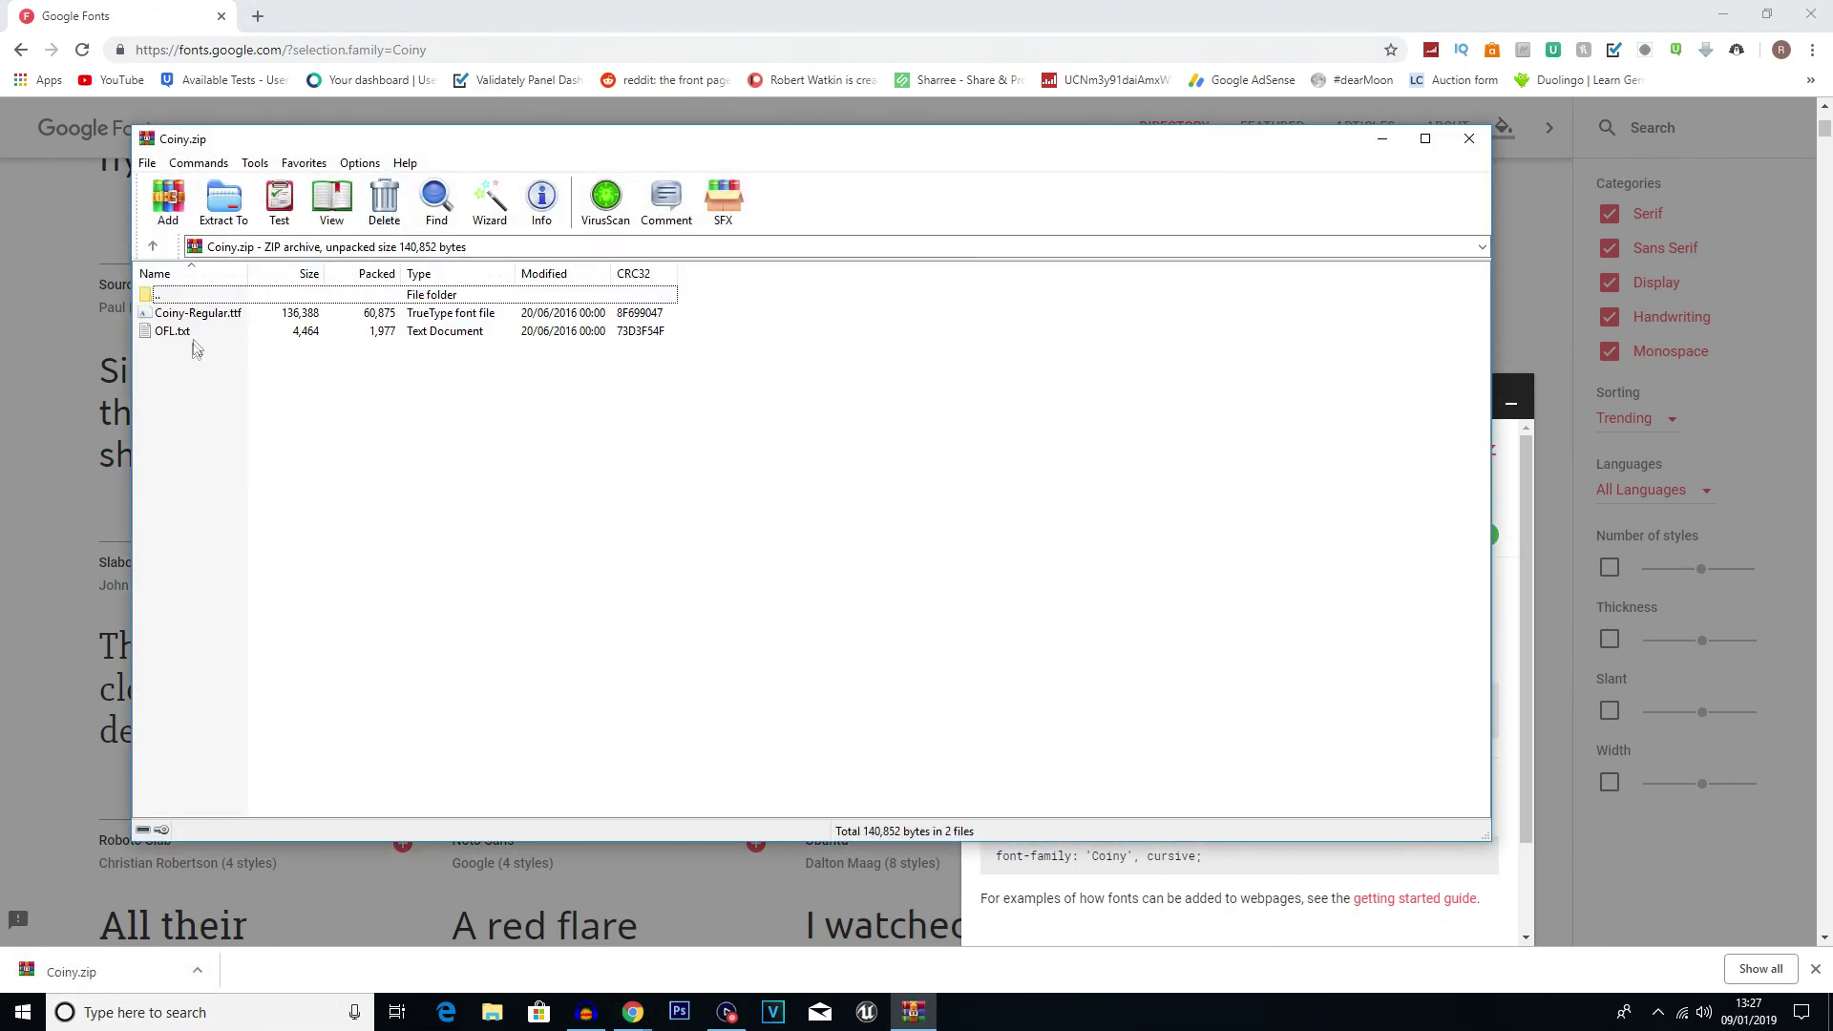
click(169, 314)
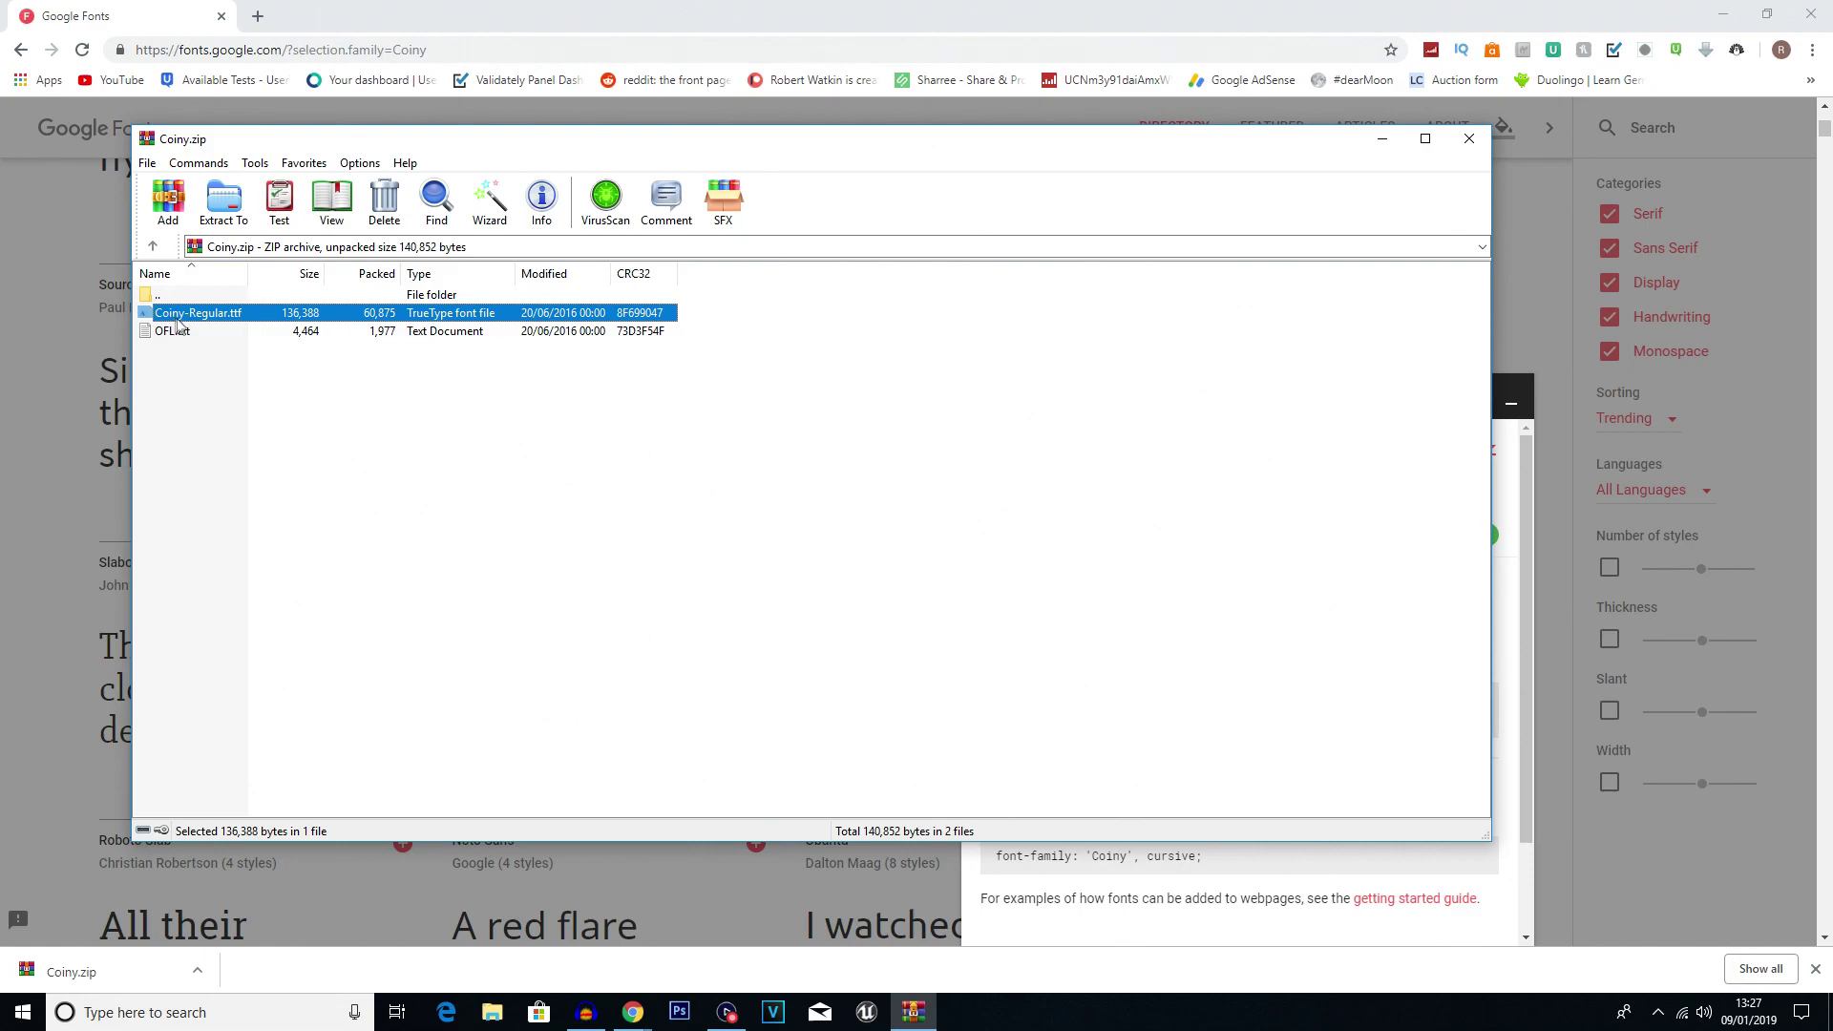
click(222, 384)
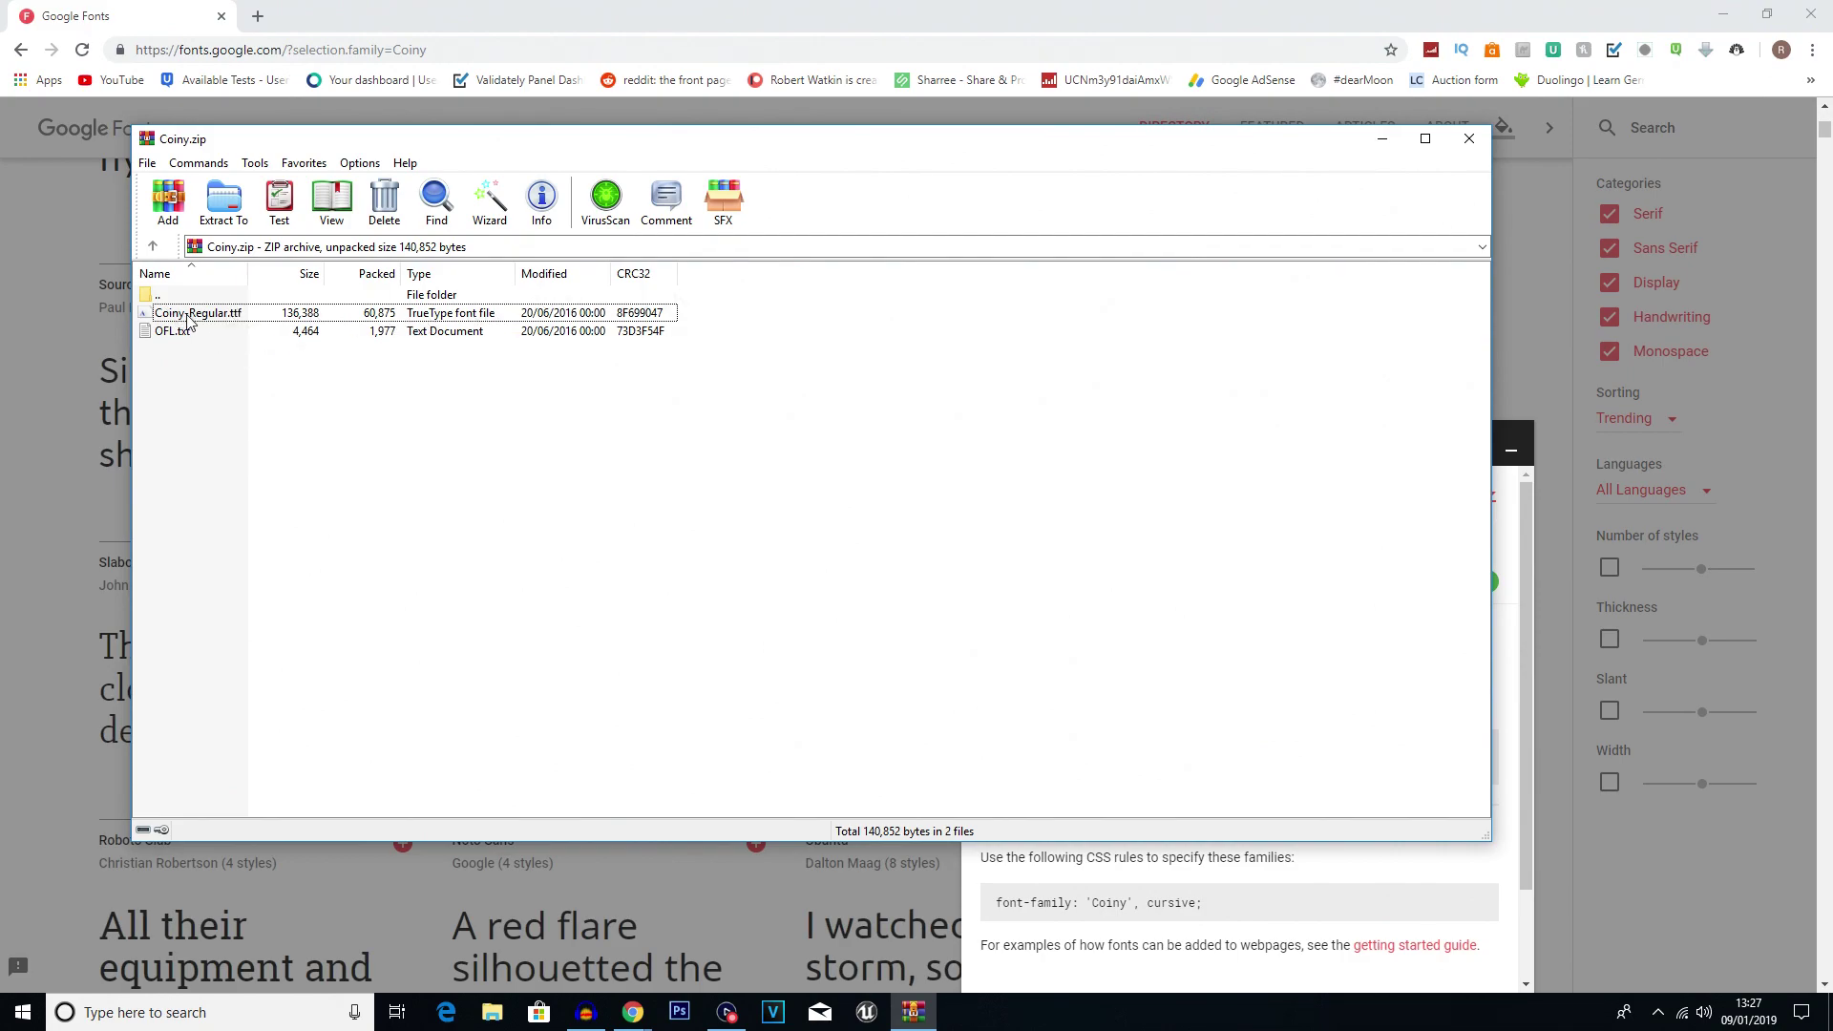
Step: Install Coiny Regular from Font Viewer, then close Font Viewer and WinRAR
double_click(192, 314)
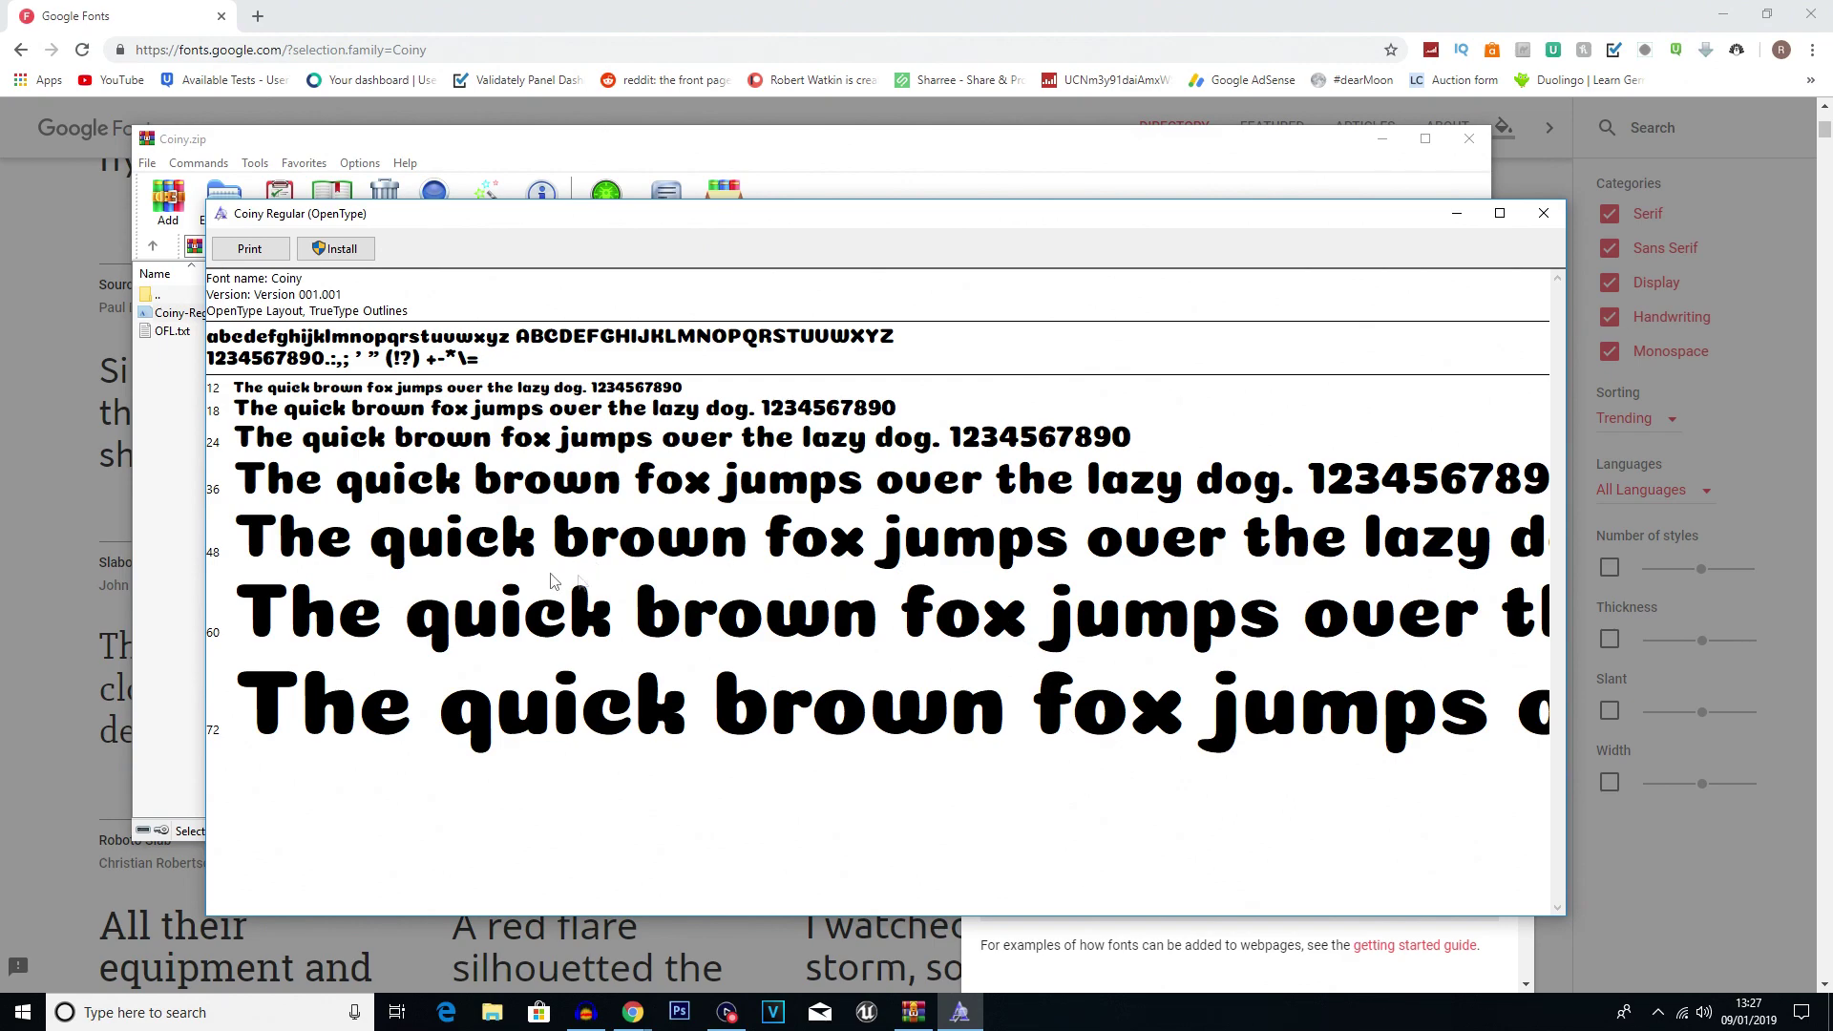
click(338, 250)
click(1545, 215)
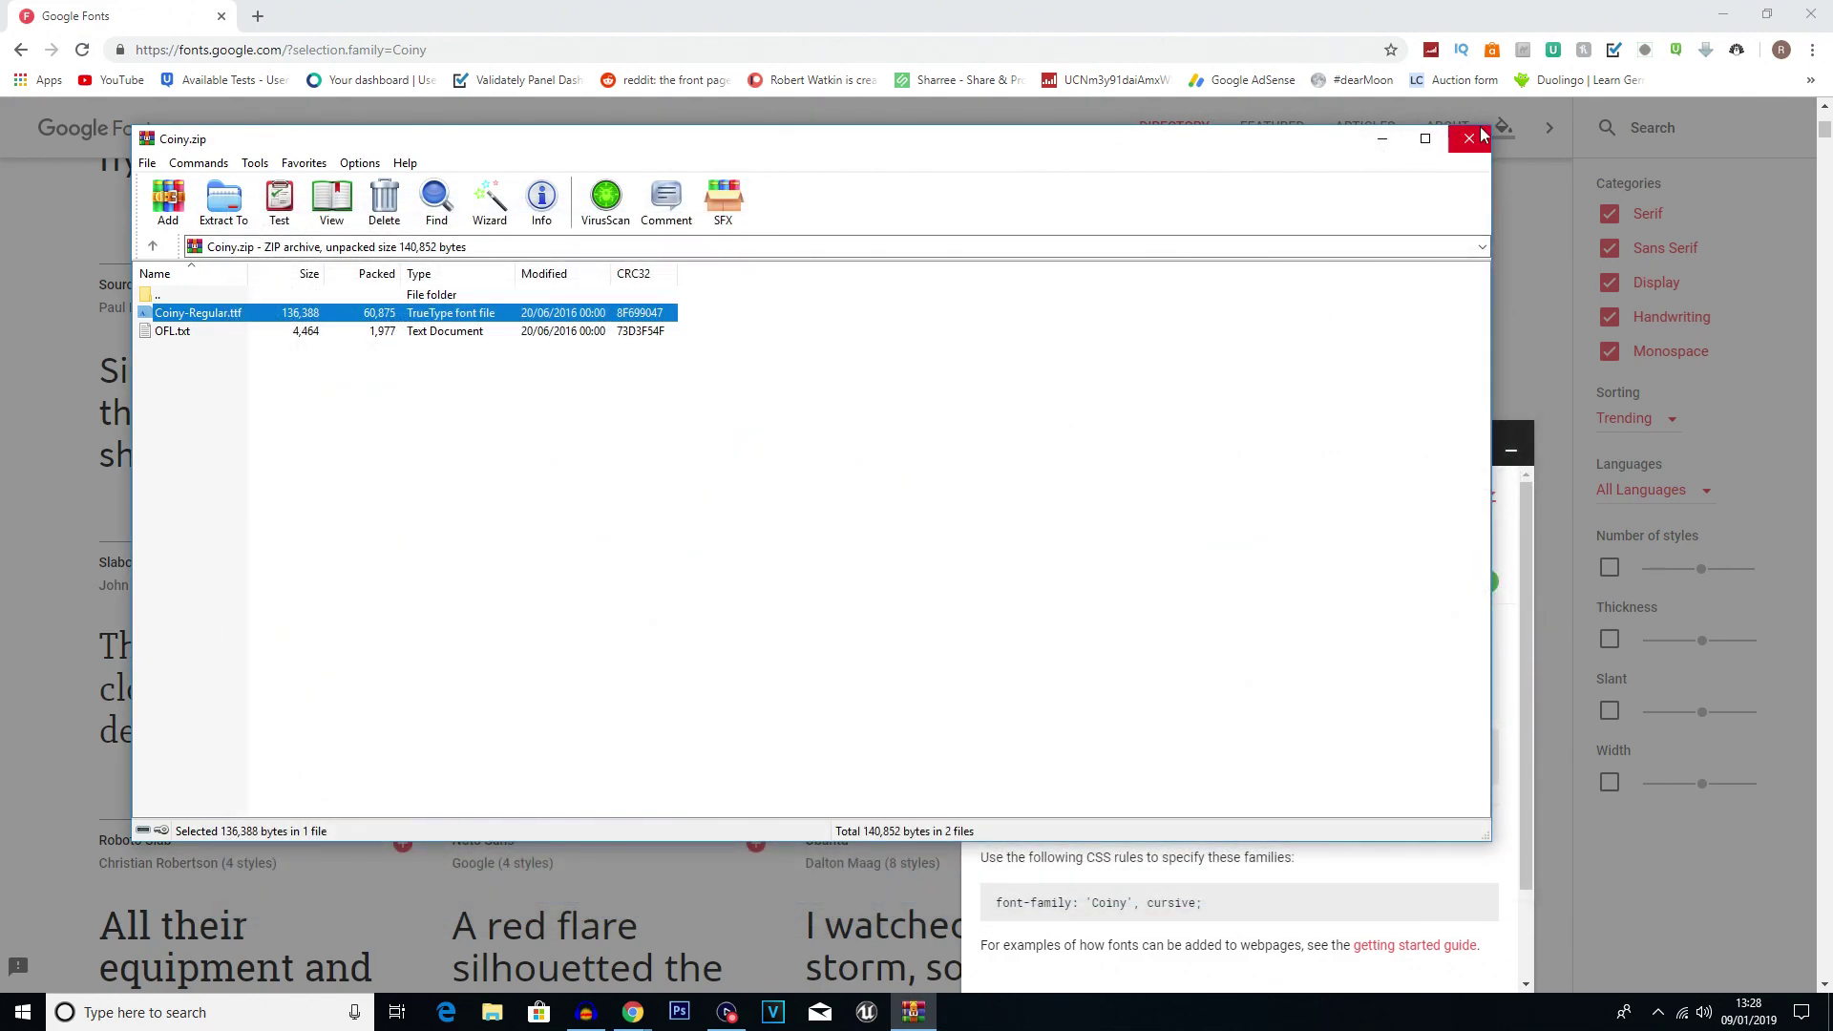
click(1480, 132)
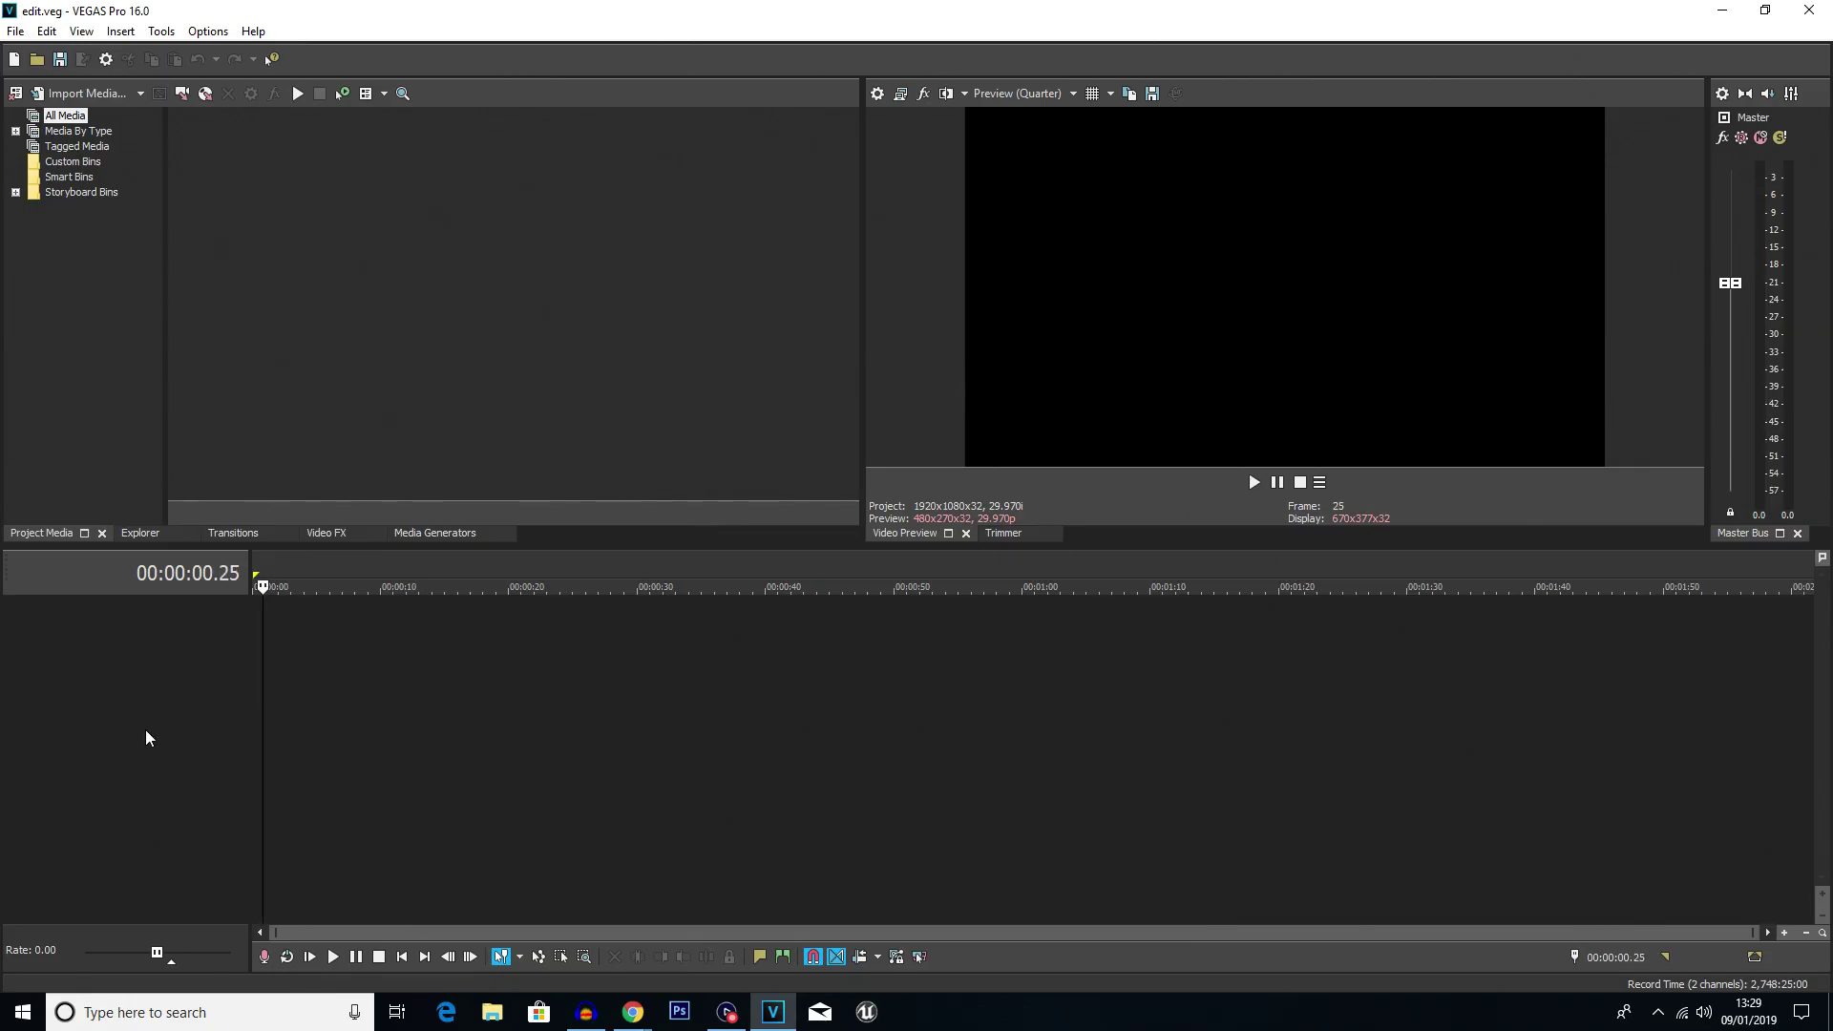
Step: Insert a video track and add a Text Media event showing 'Sample Text'
right_click(393, 641)
click(452, 690)
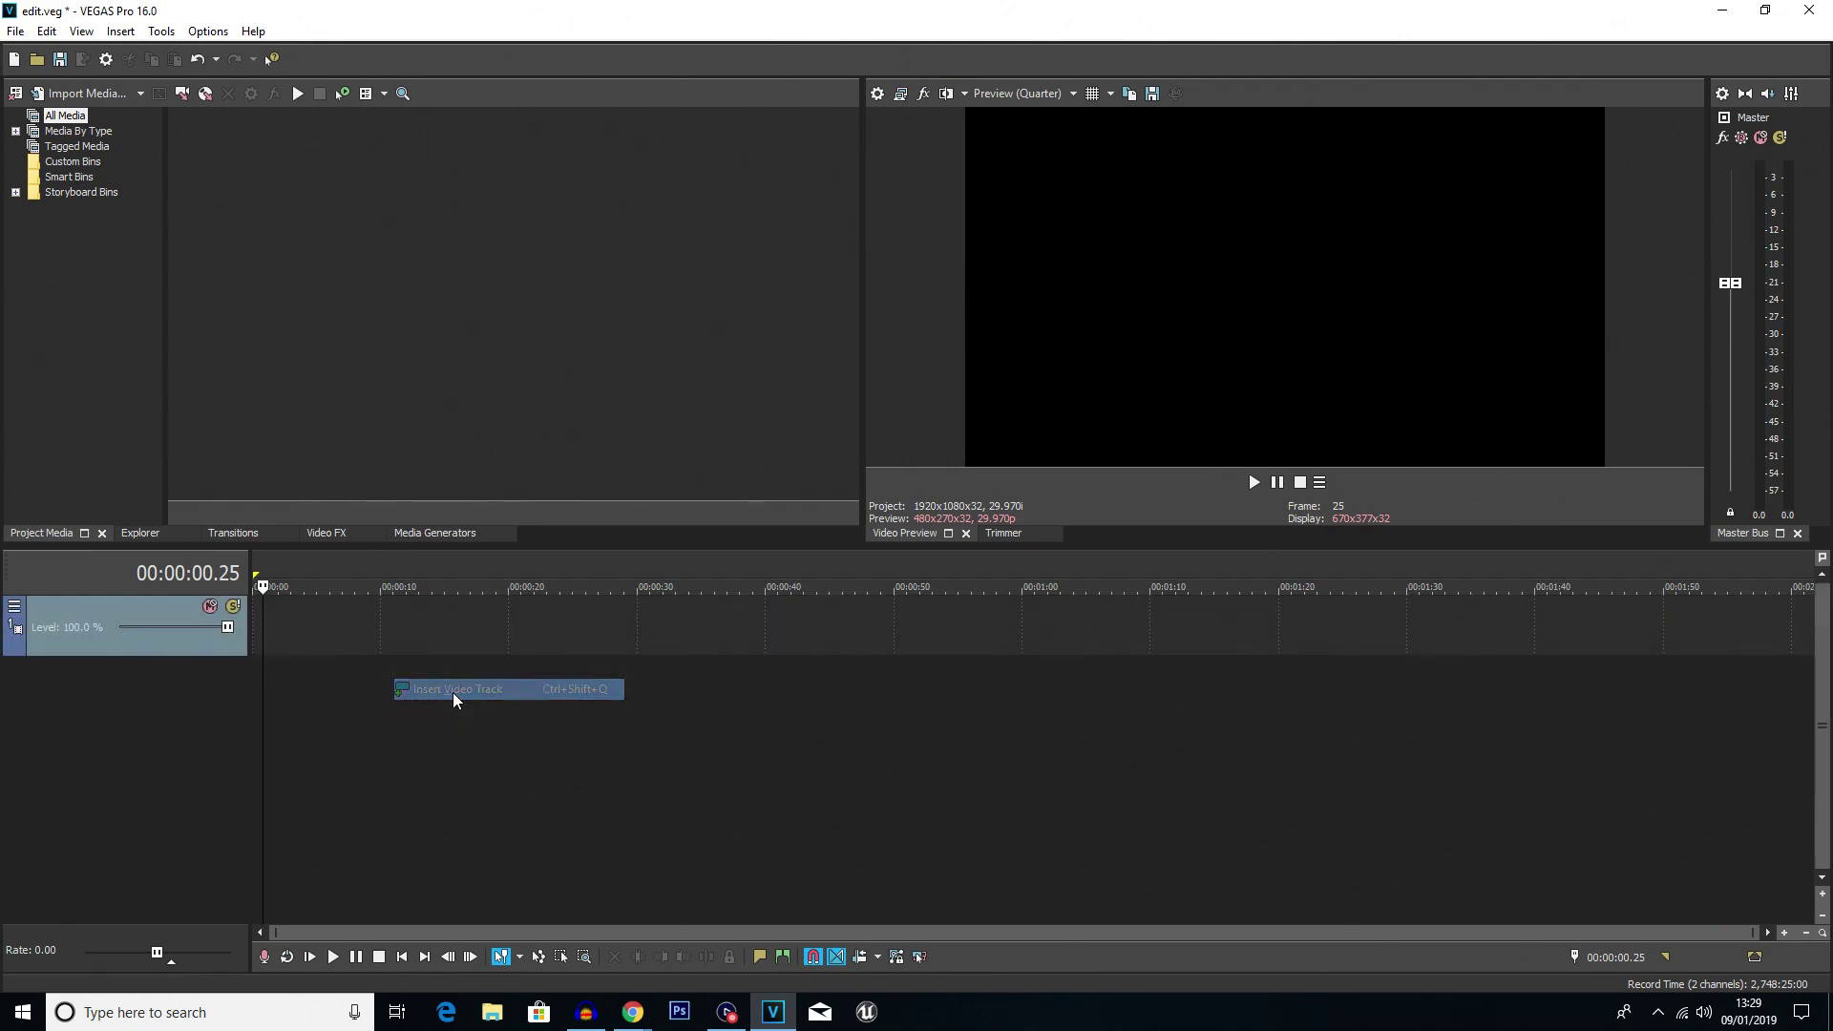
right_click(300, 626)
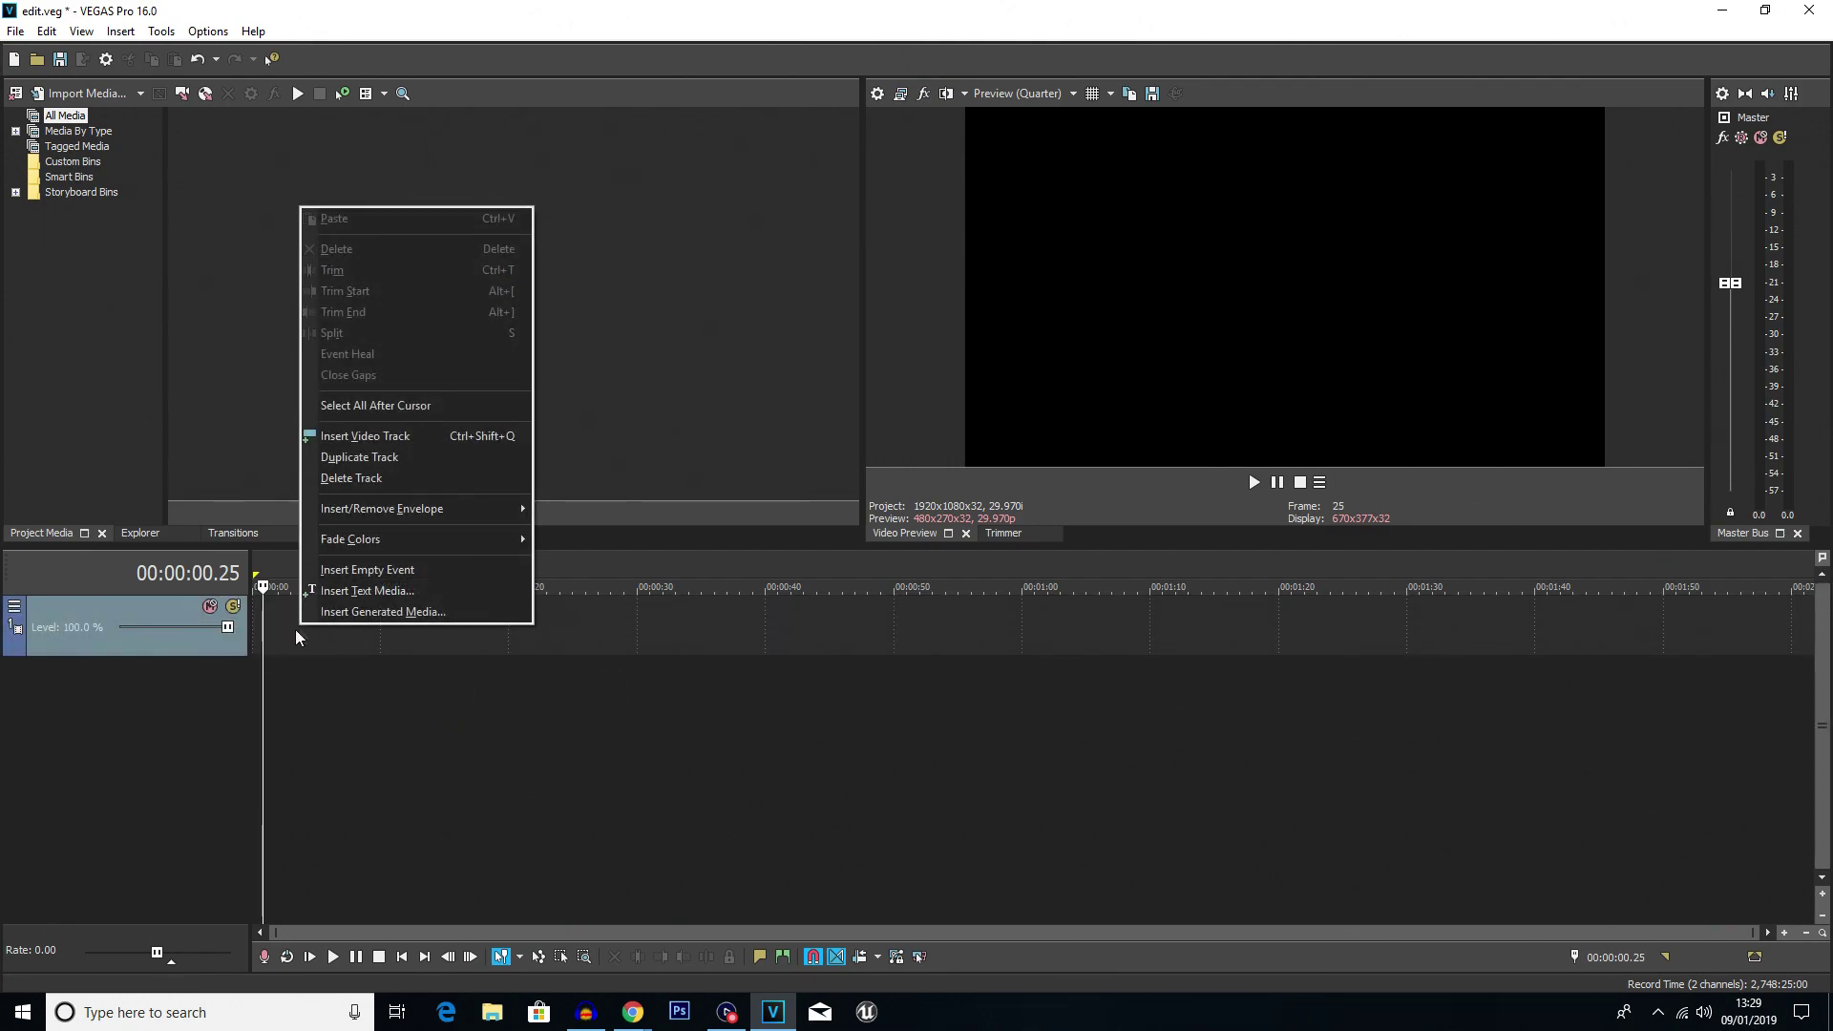
click(396, 592)
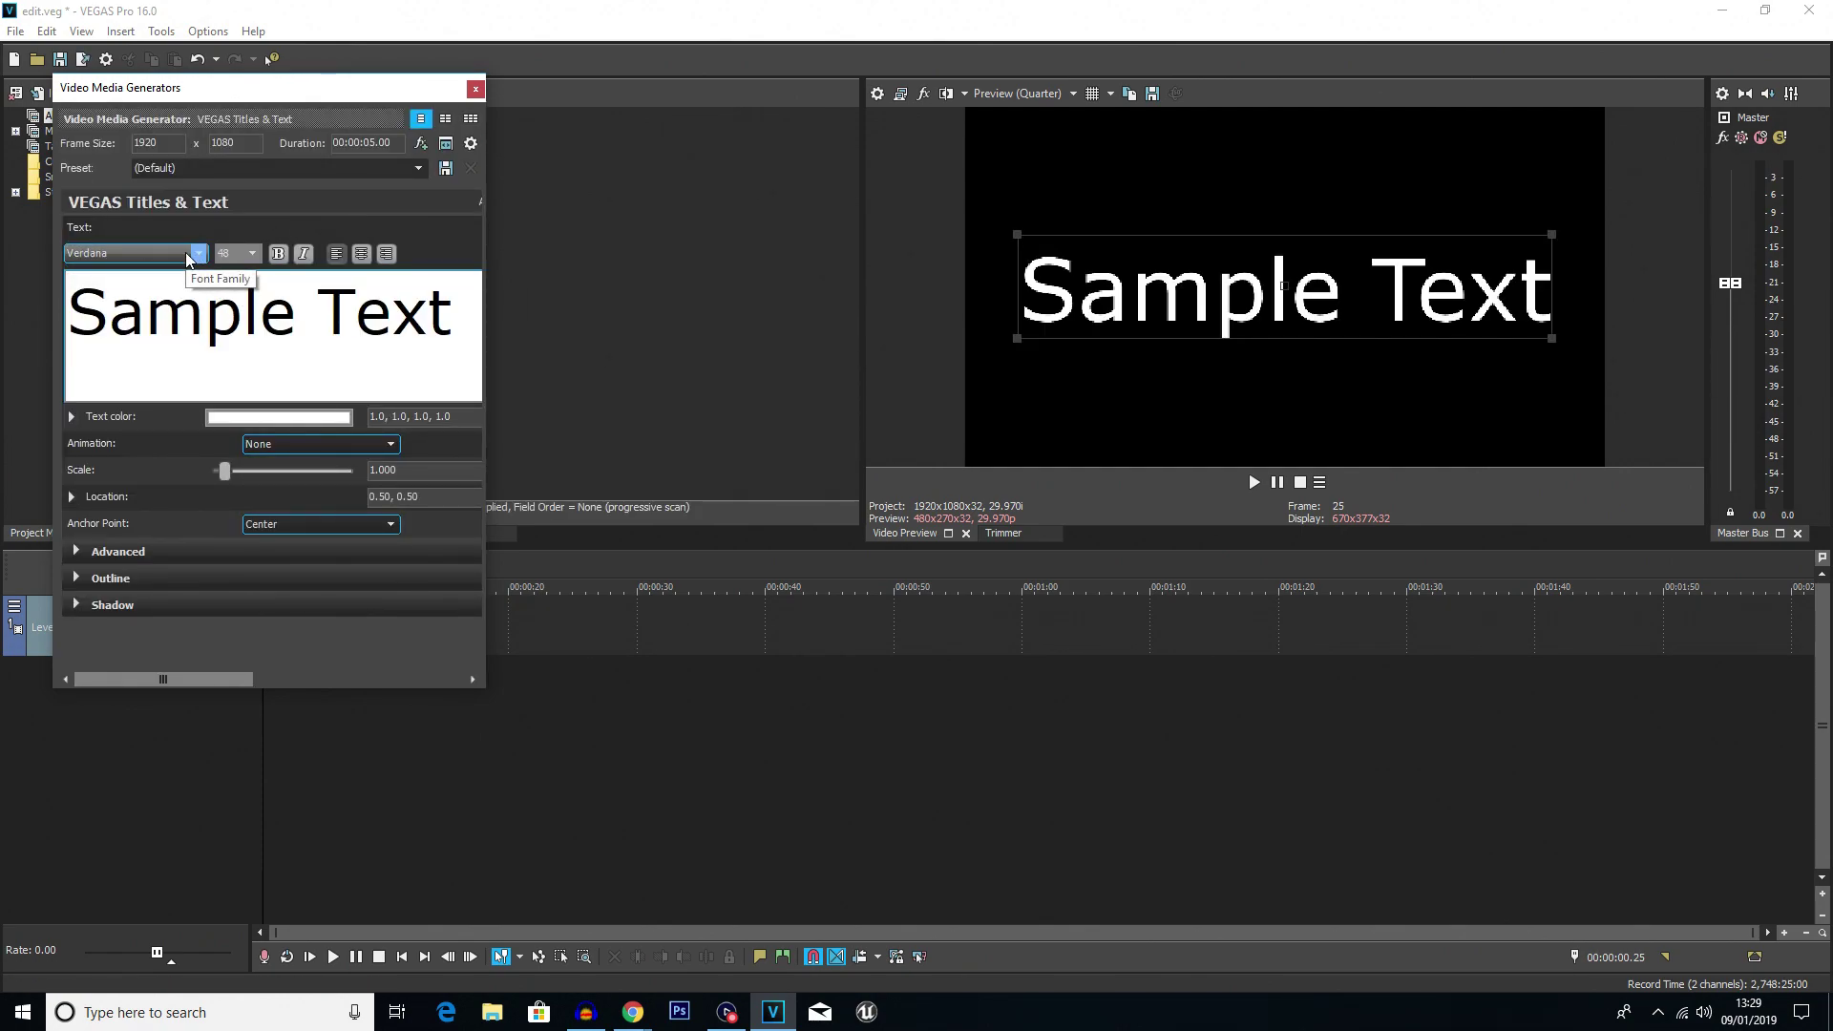
Step: Select all the Sample Text and switch its font family to Coiny Regular
click(188, 258)
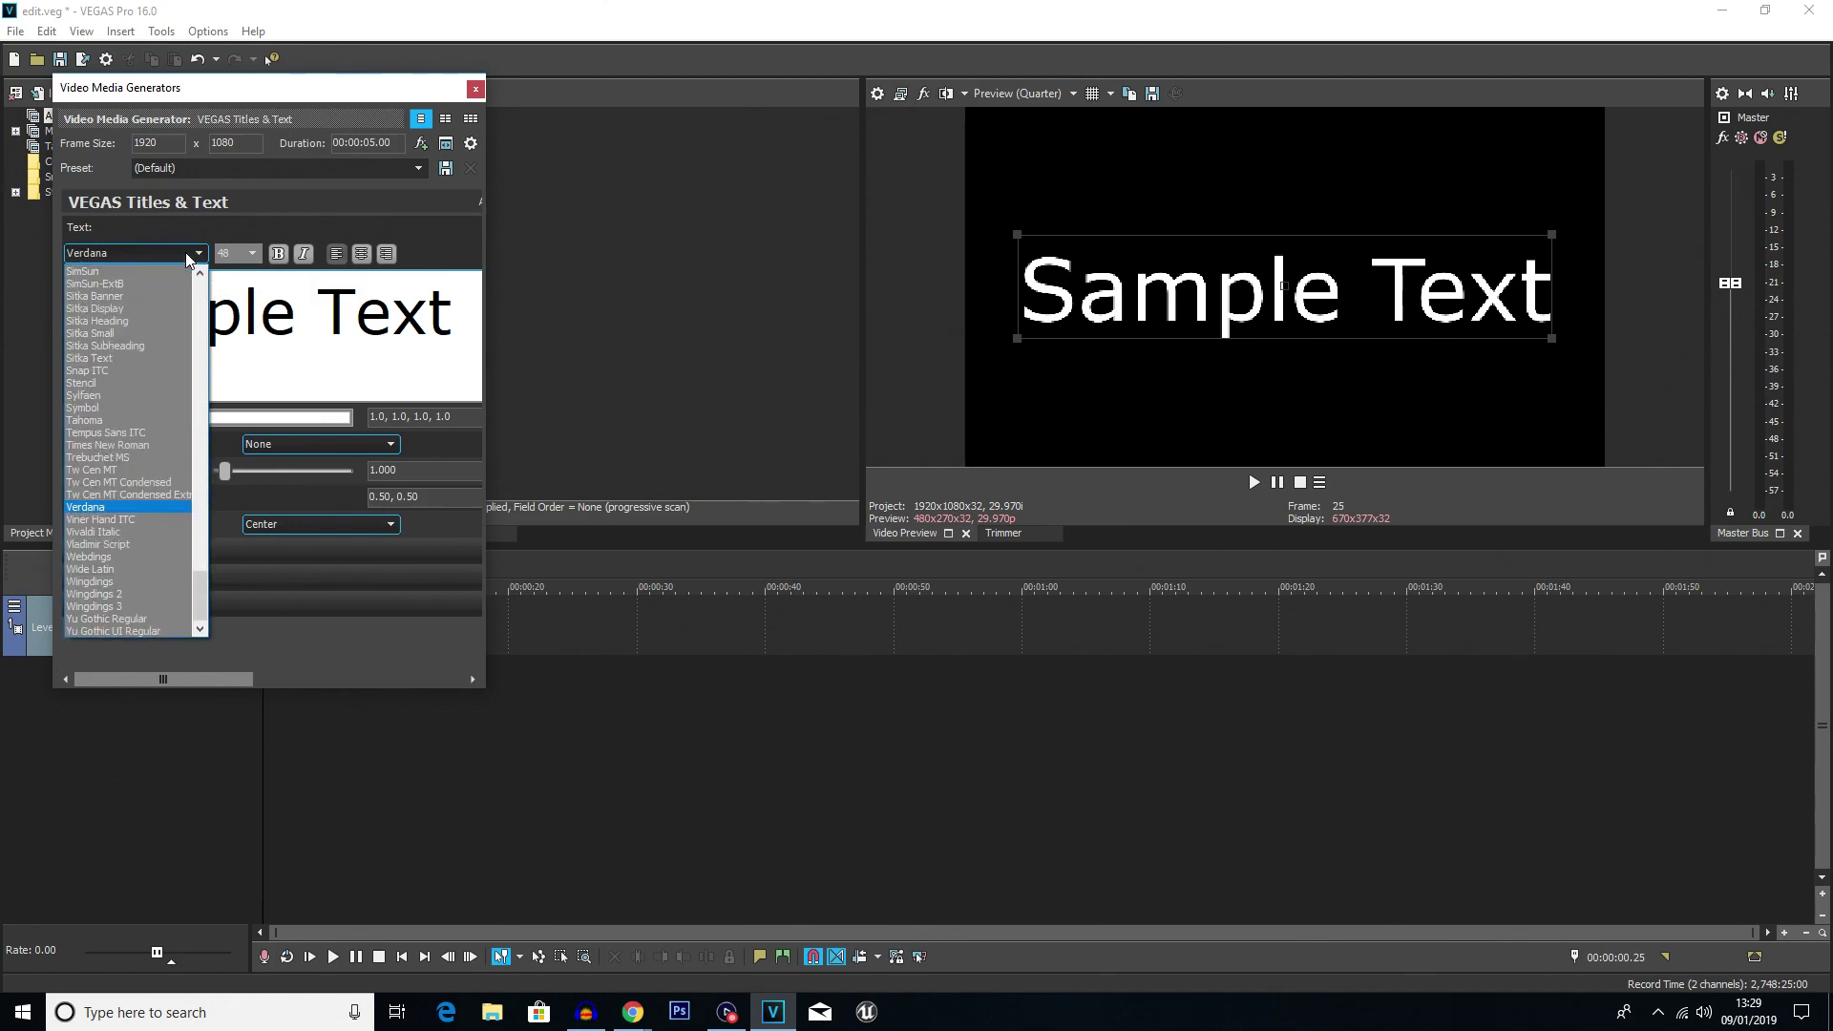
key(y)
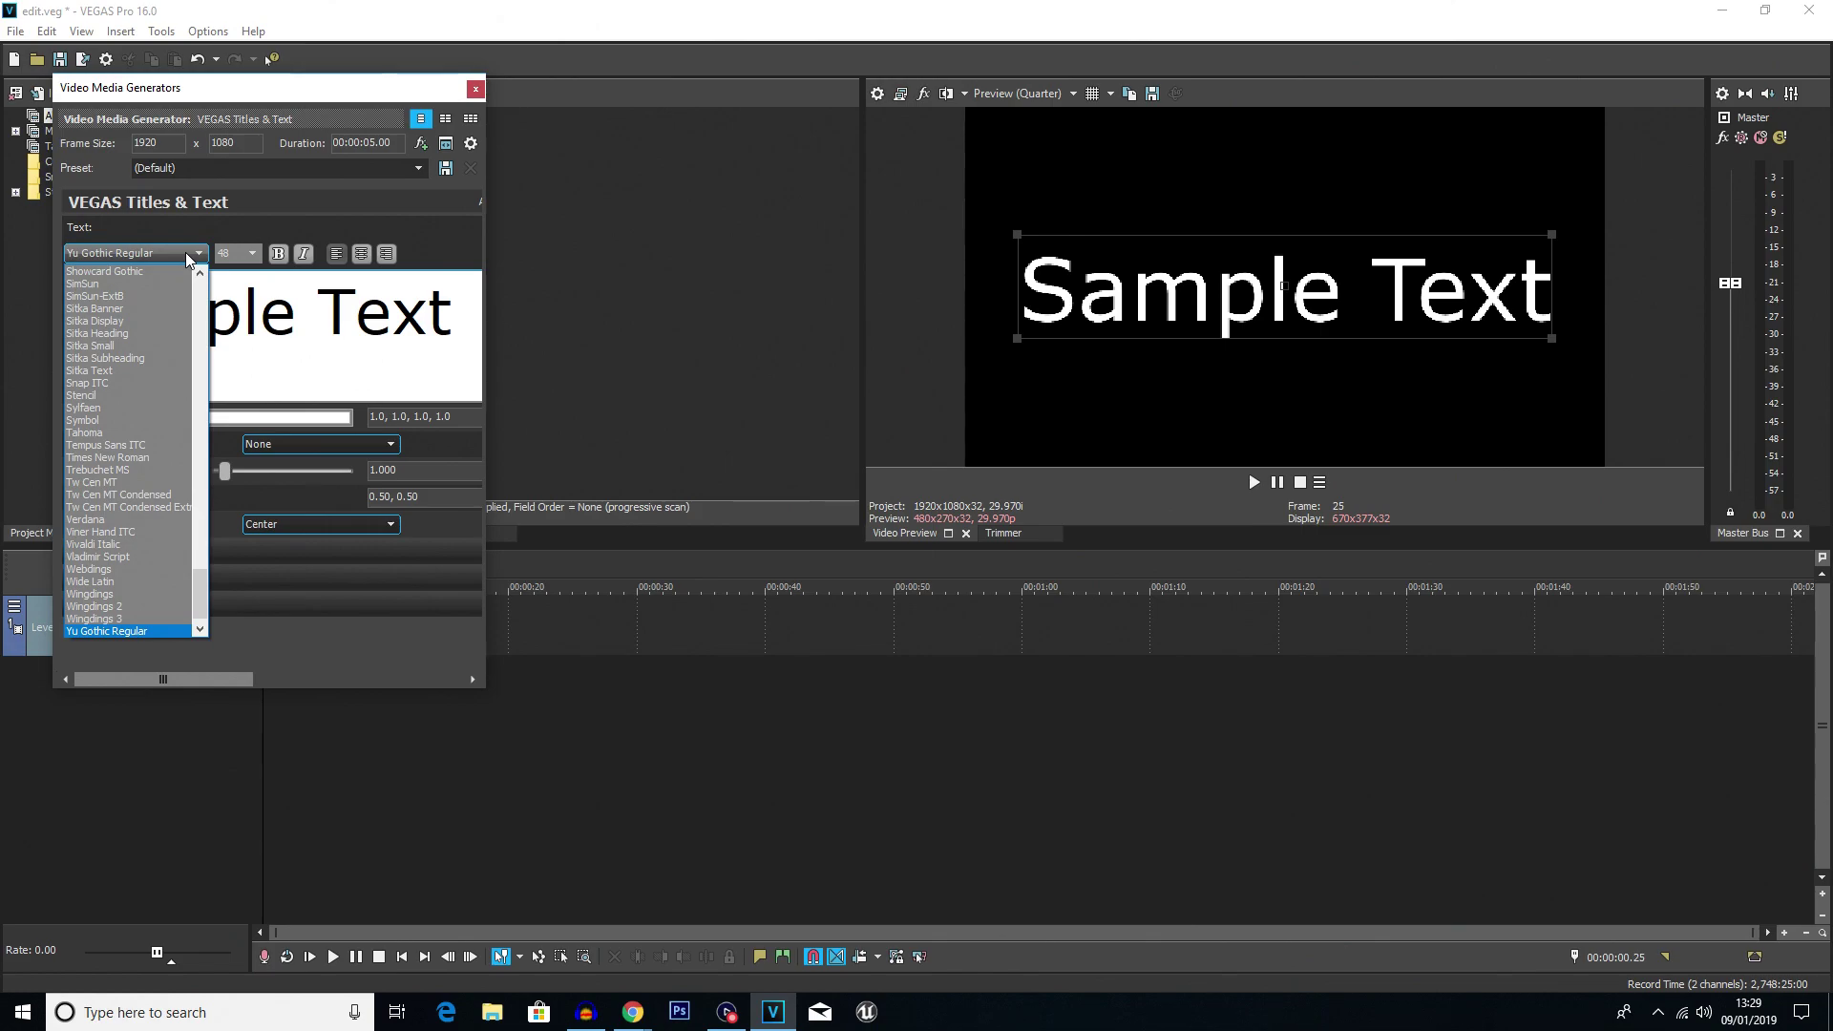
scroll(143, 369, up, 3)
scroll(143, 369, up, 5)
scroll(150, 366, up, 5)
key(c)
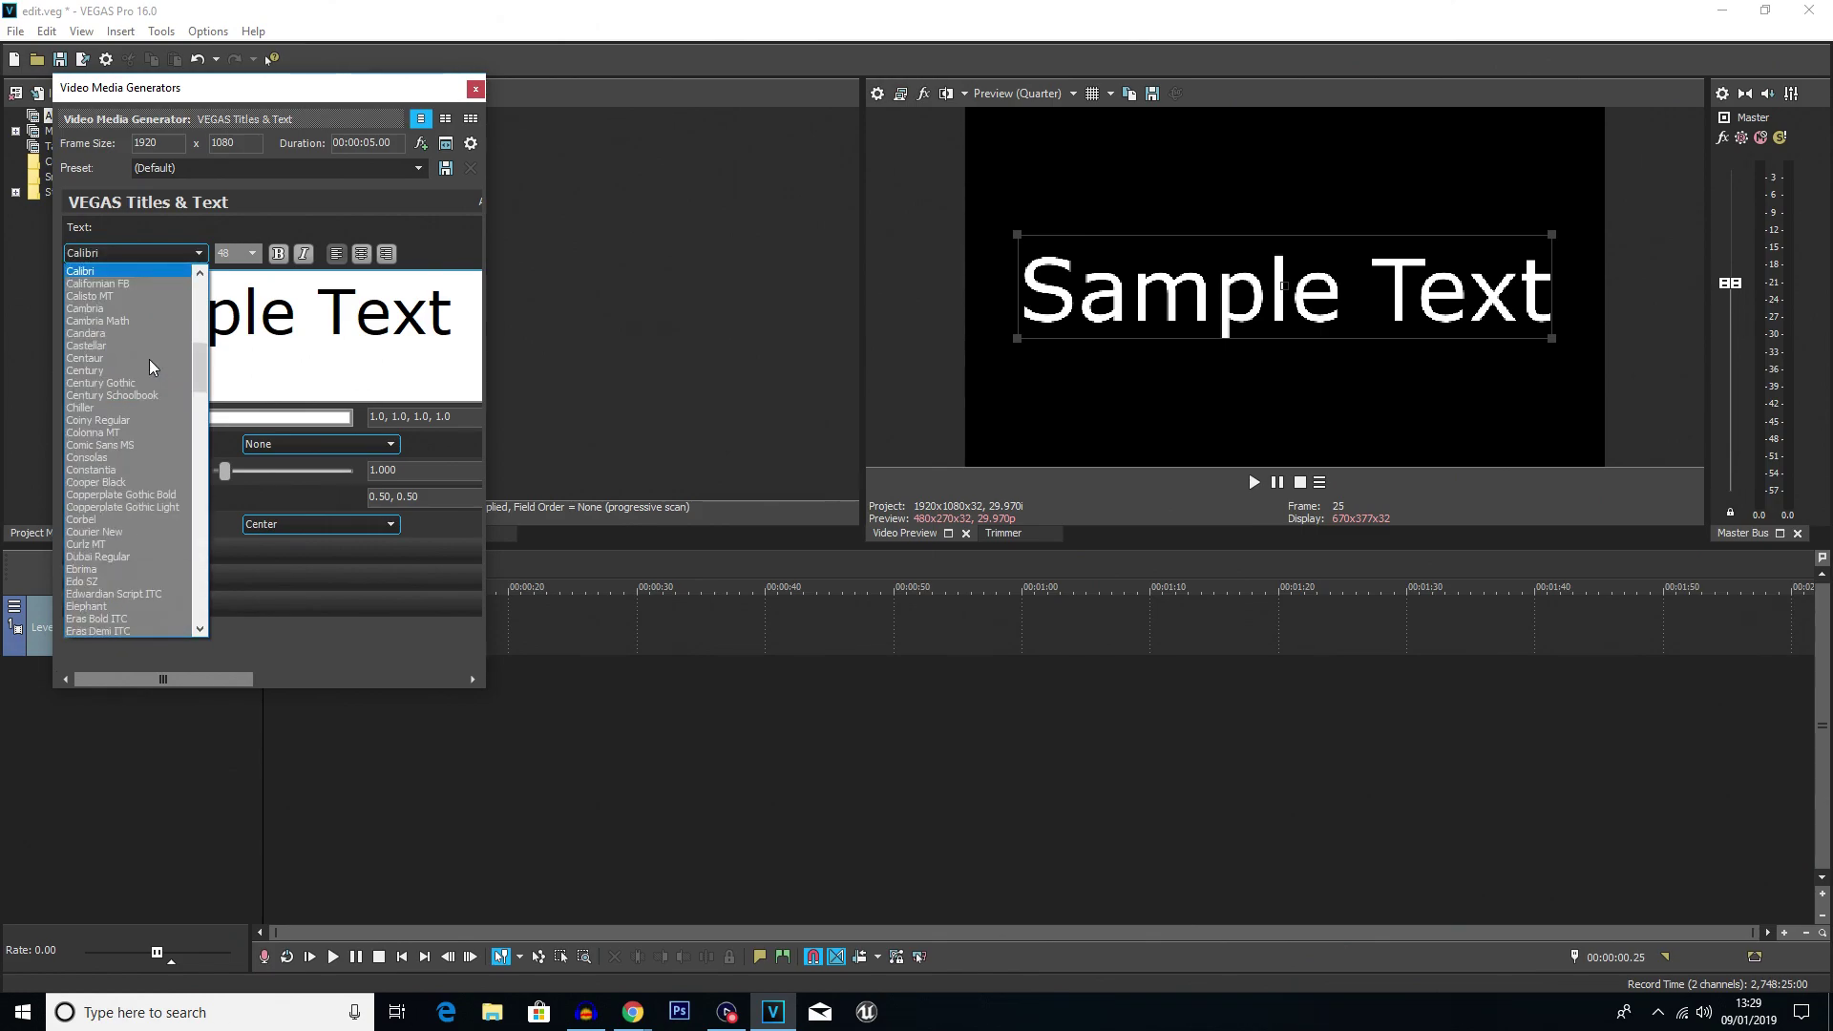
click(98, 422)
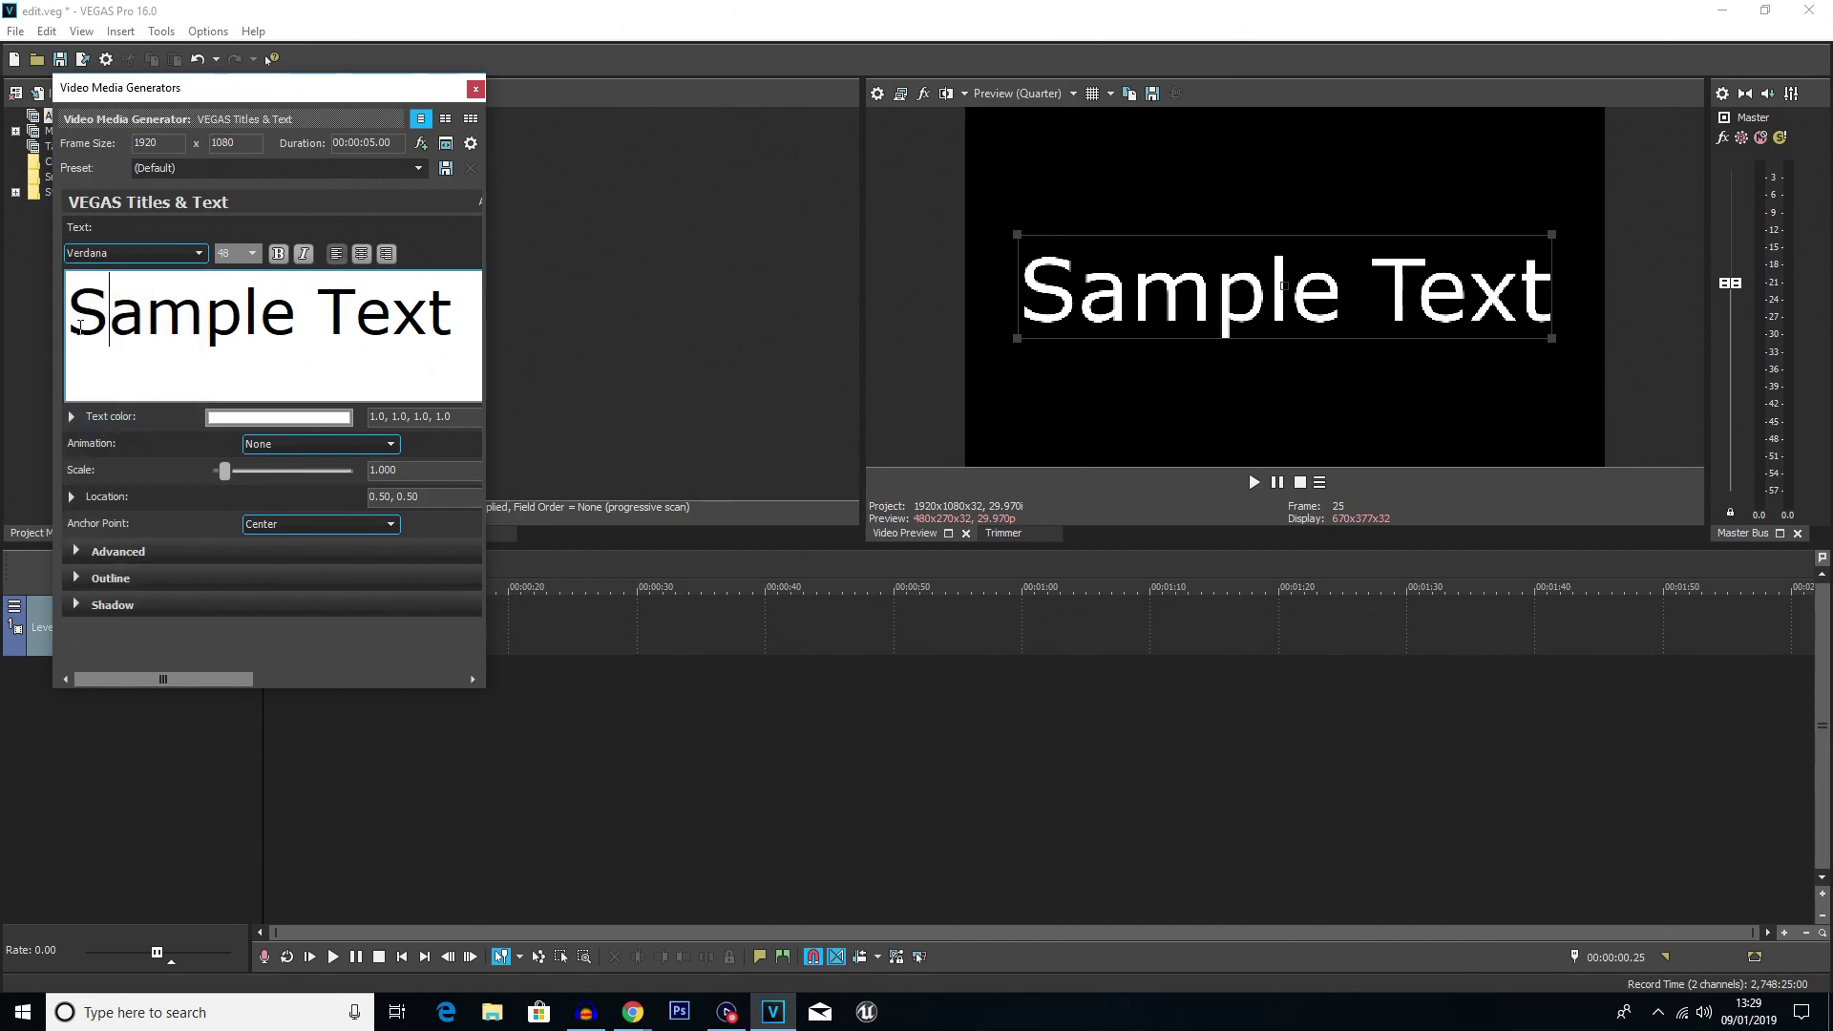
drag(68, 316, 662, 298)
click(118, 253)
key(c)
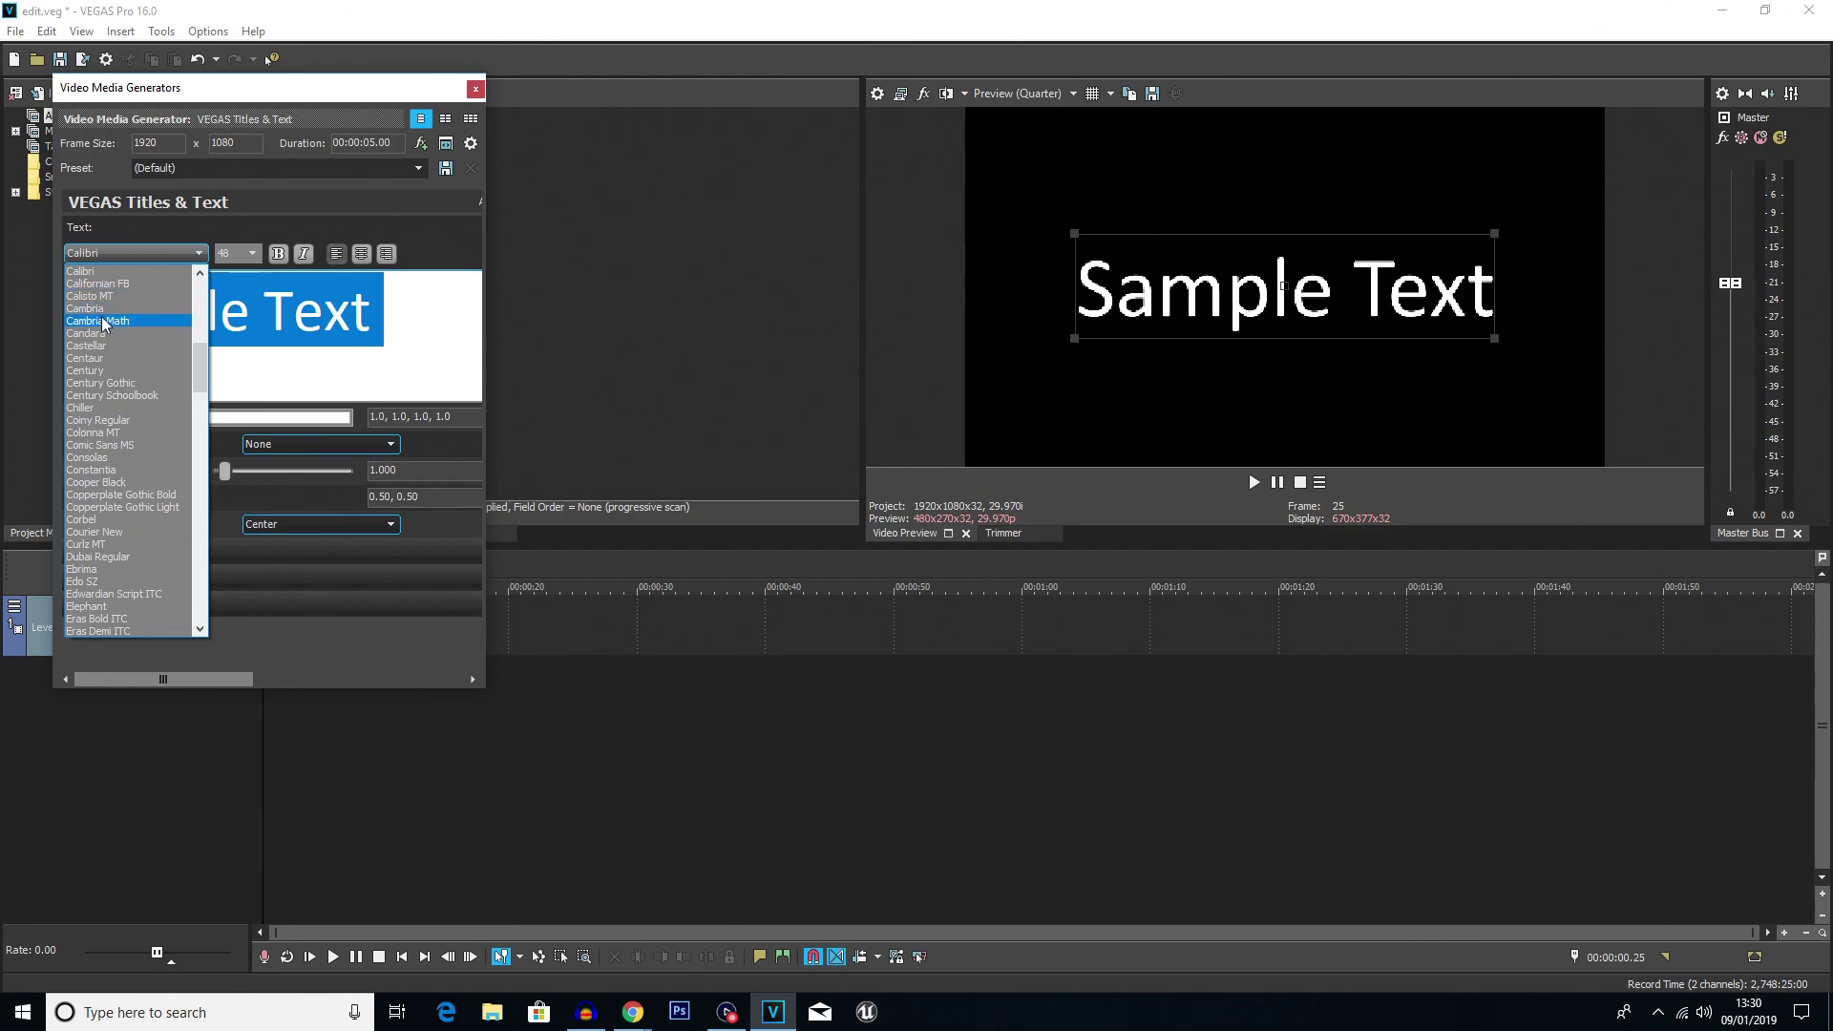
click(90, 421)
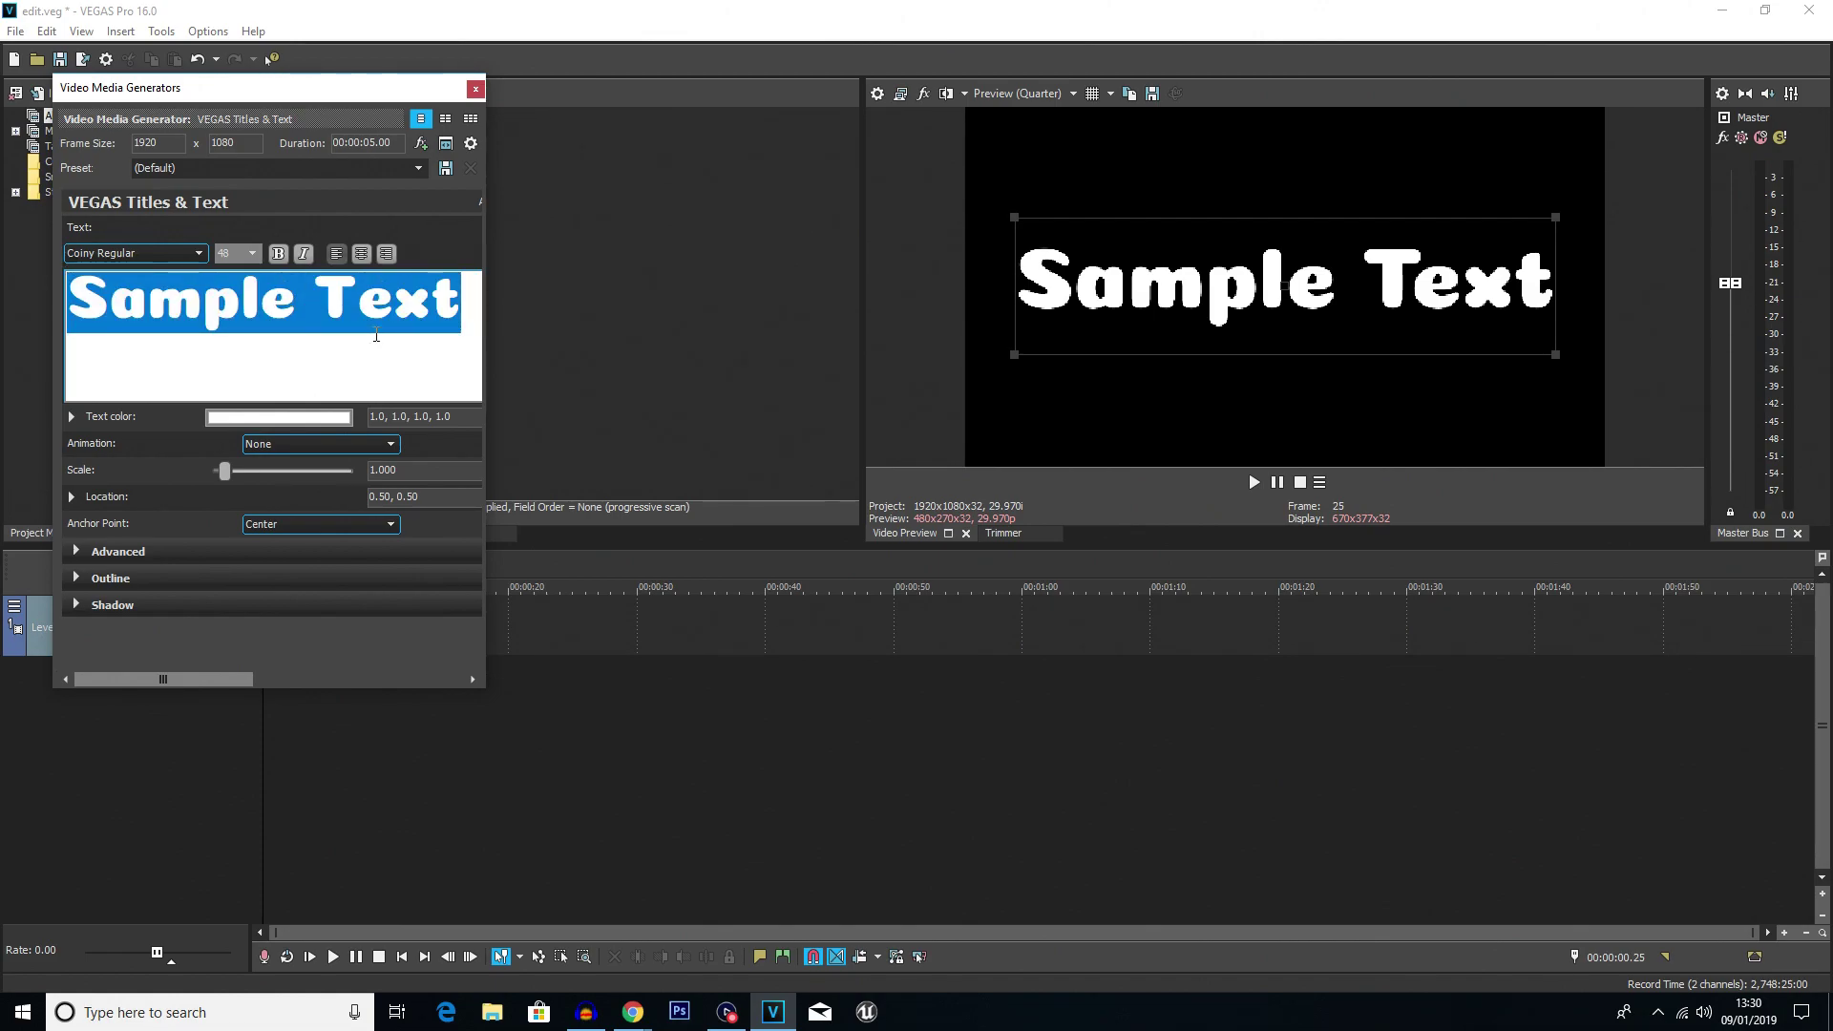
text(J)
Step: Correct the title to 'Hellow YOUTUBE', then shrink and centre it in the preview
key(BackSpace)
text(He)
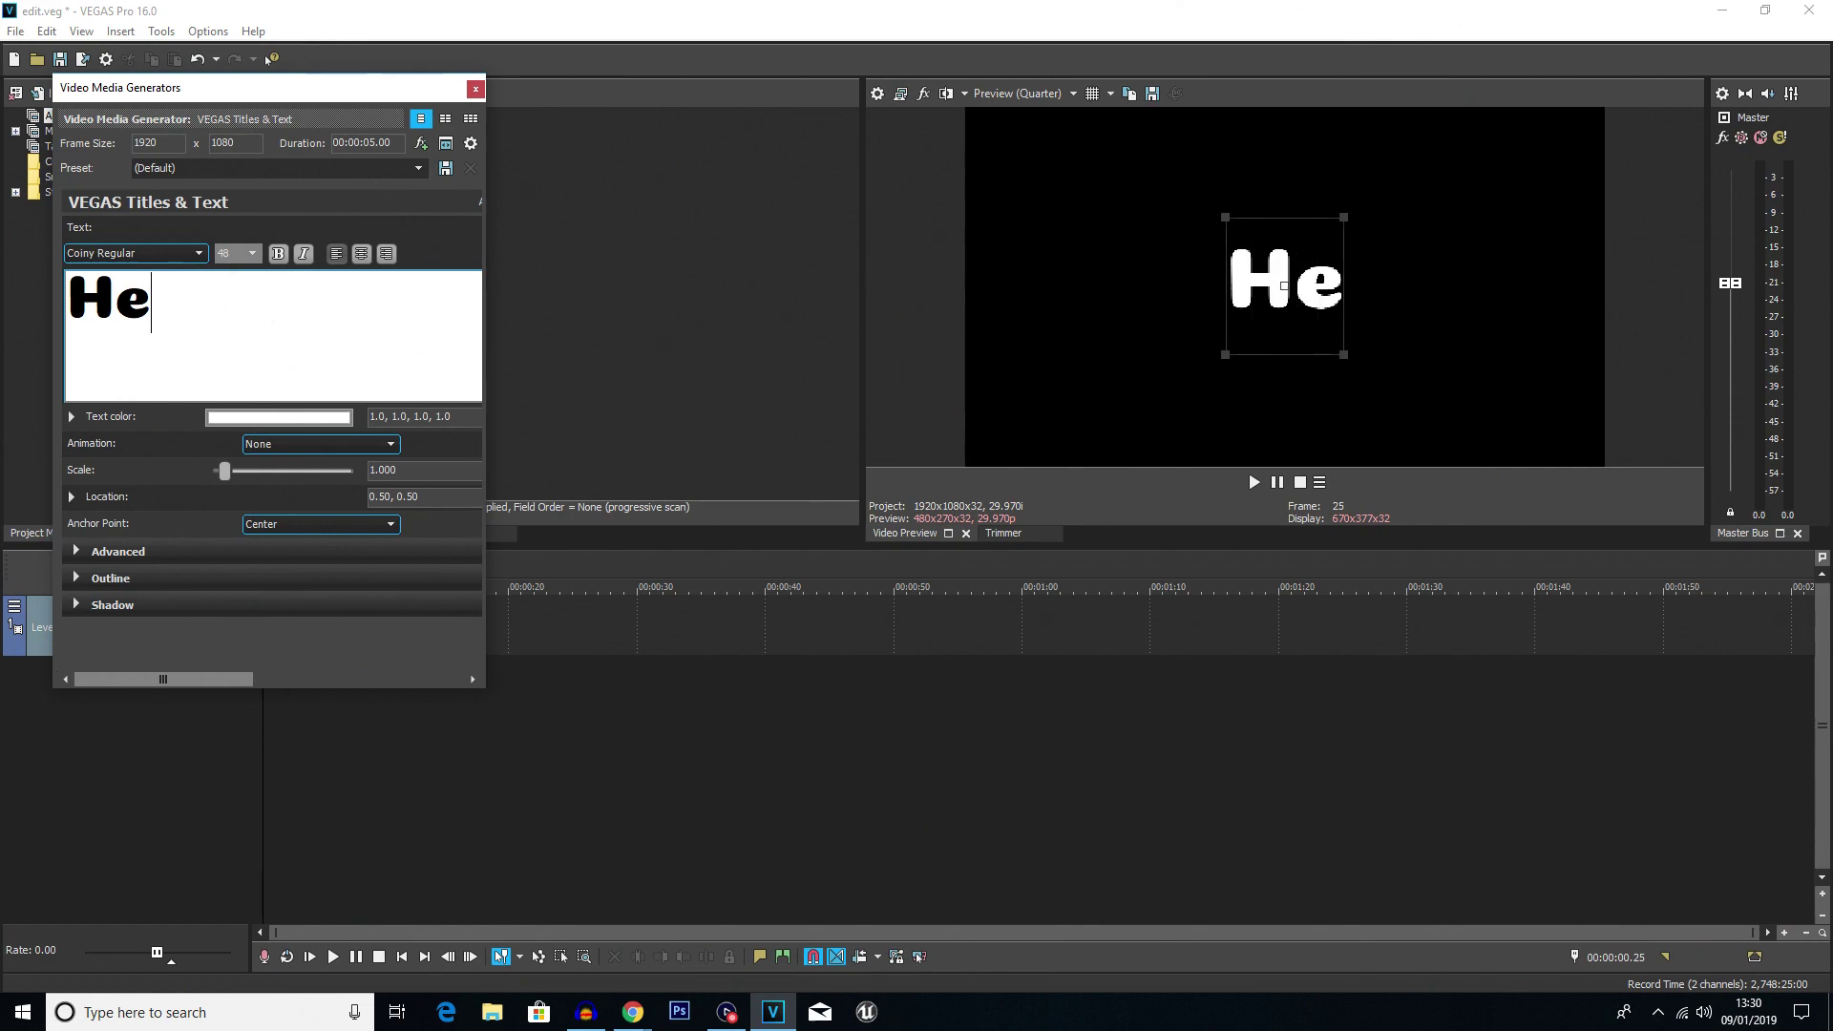
text(llow Y)
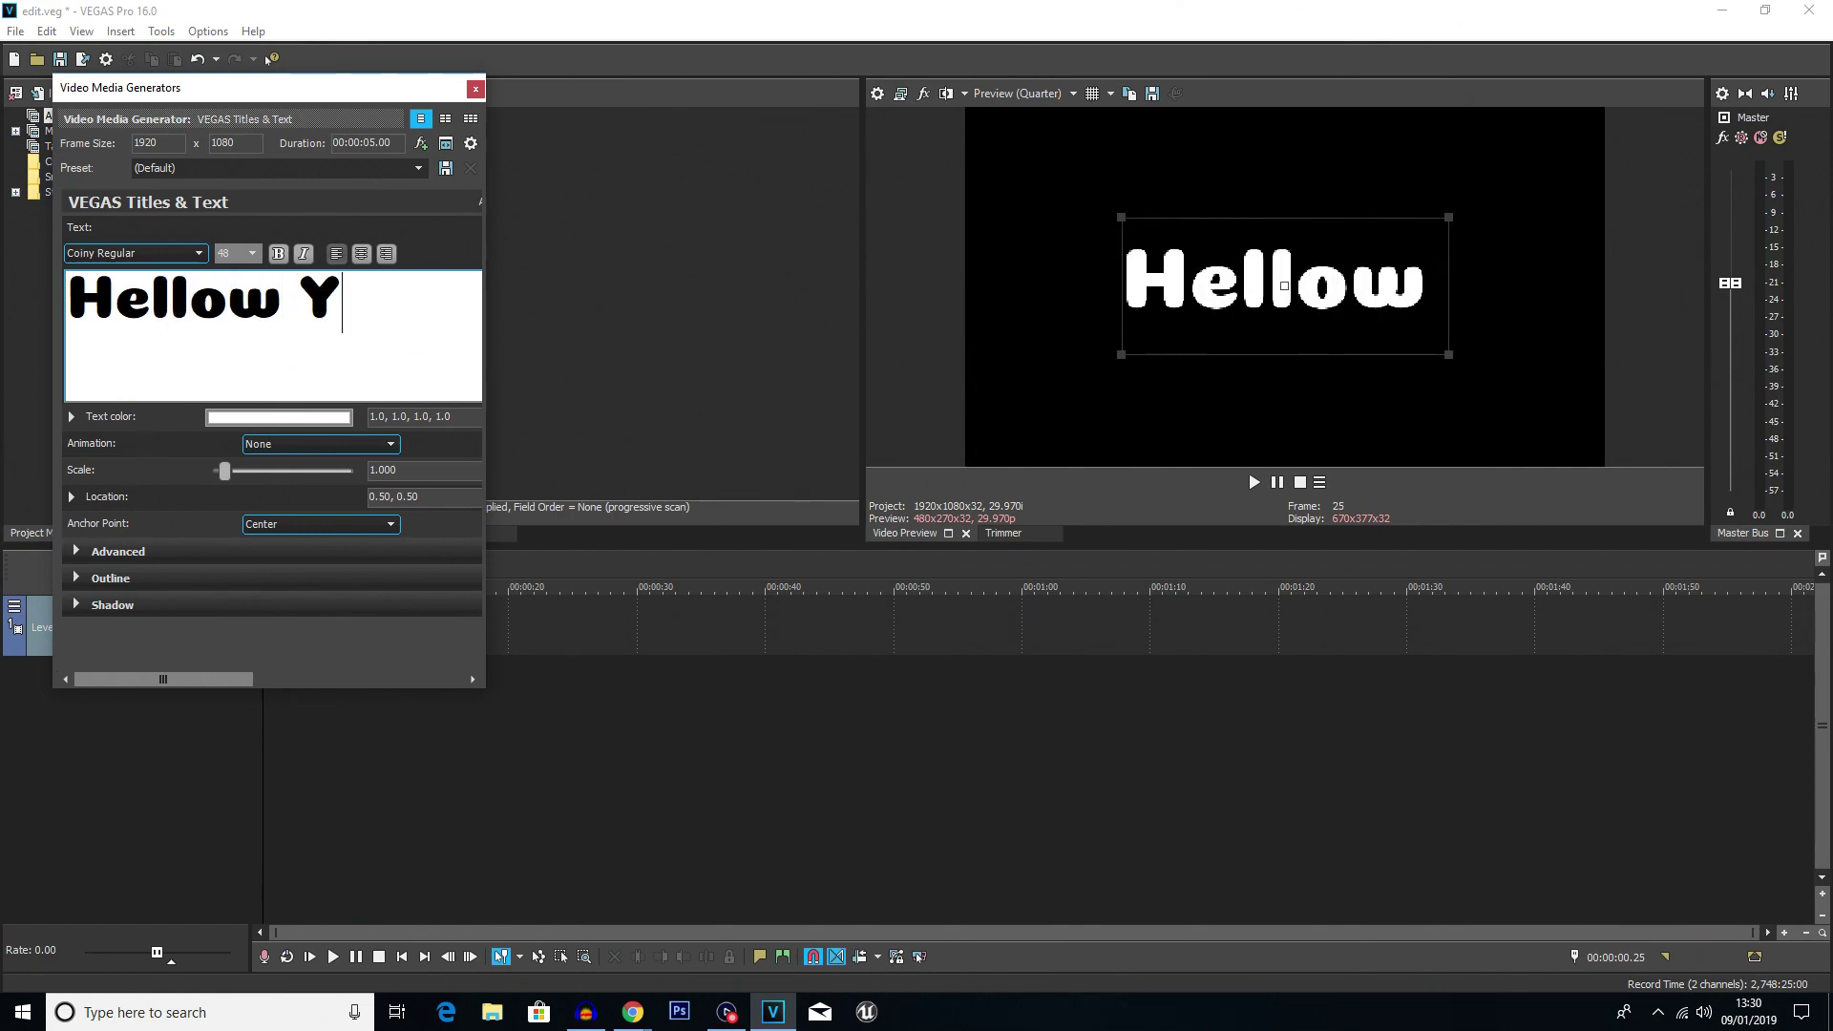
text(OUTUB)
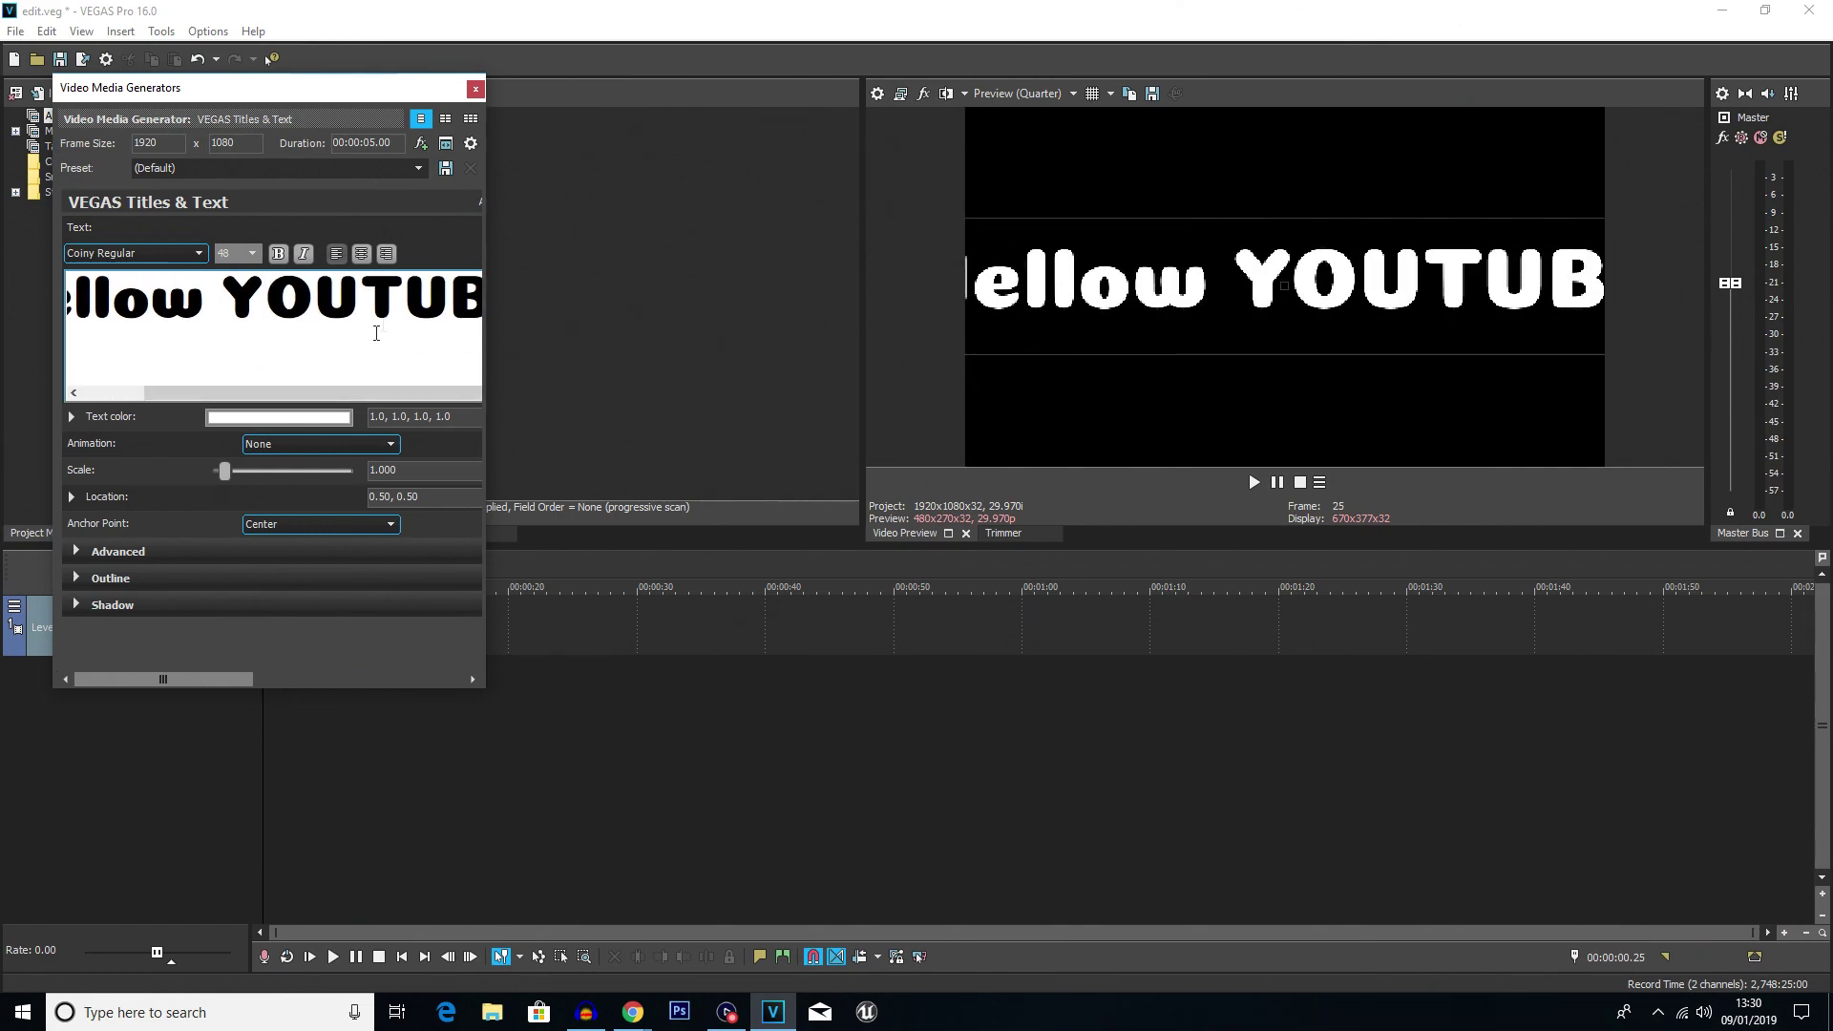
drag(1590, 235, 1362, 279)
drag(1218, 309, 1411, 259)
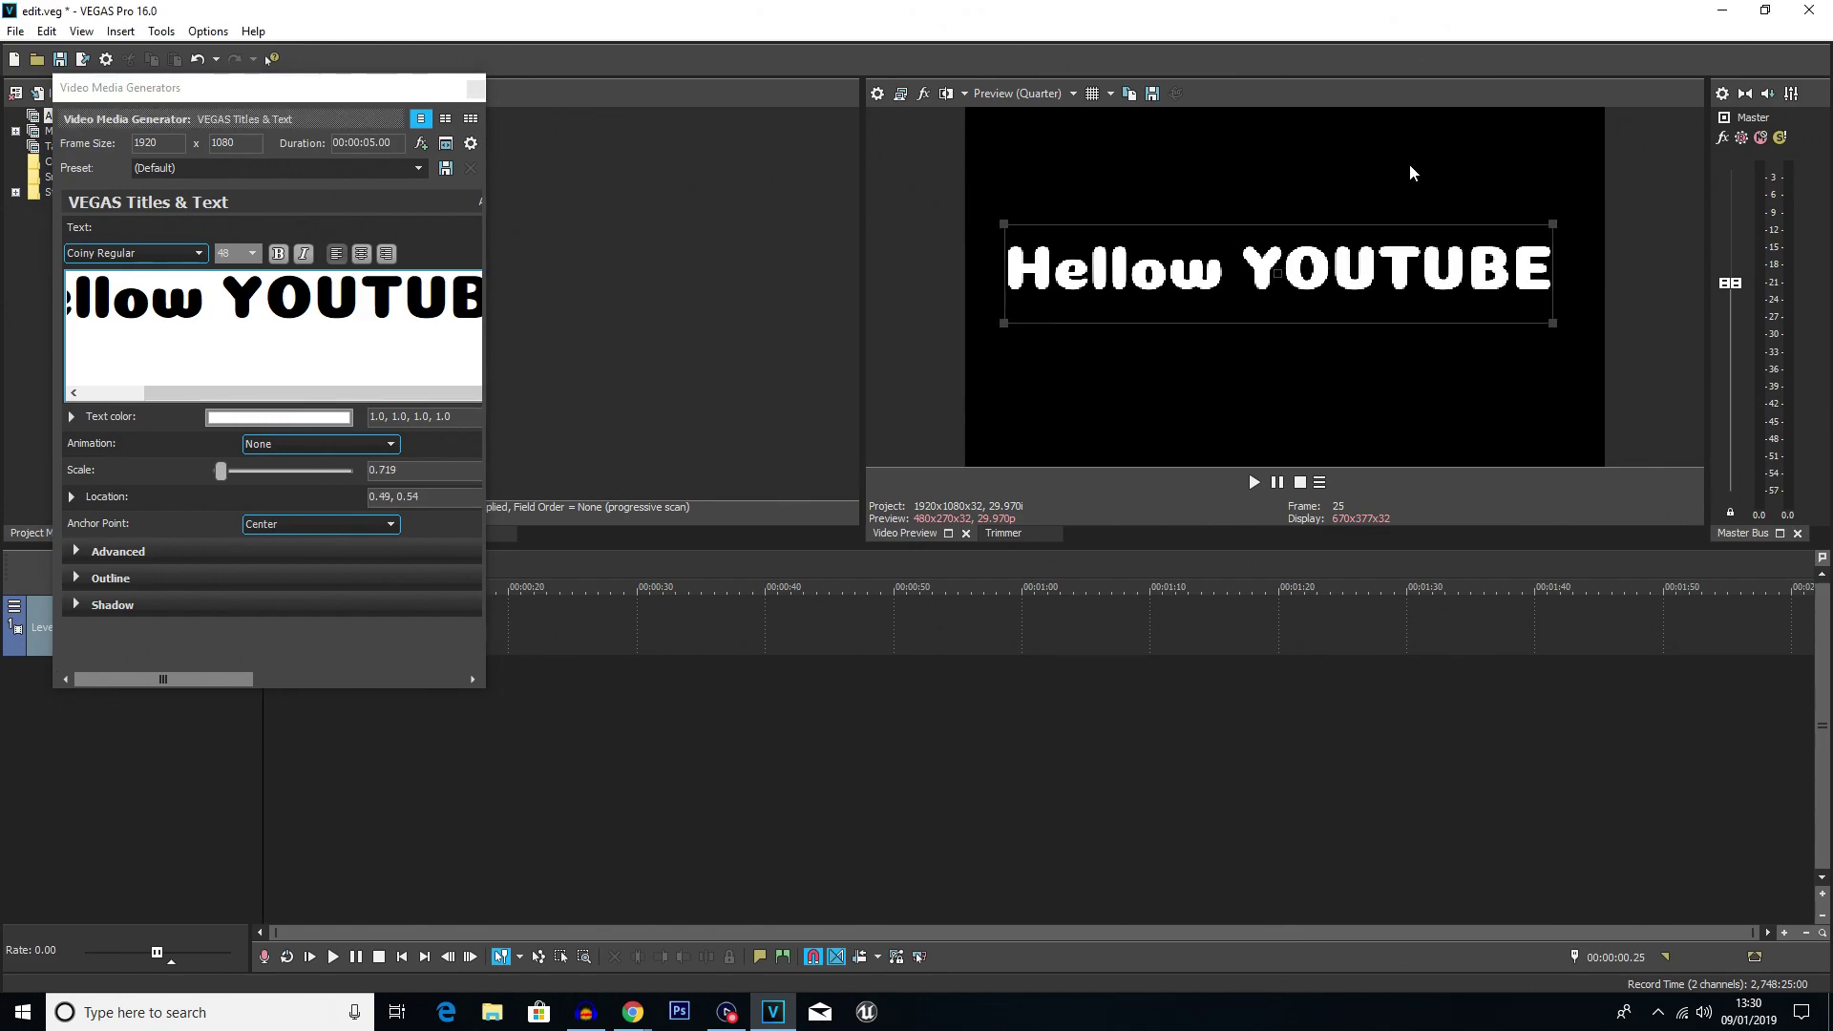
Step: Close the title generator and play the timeline to preview the title
click(475, 87)
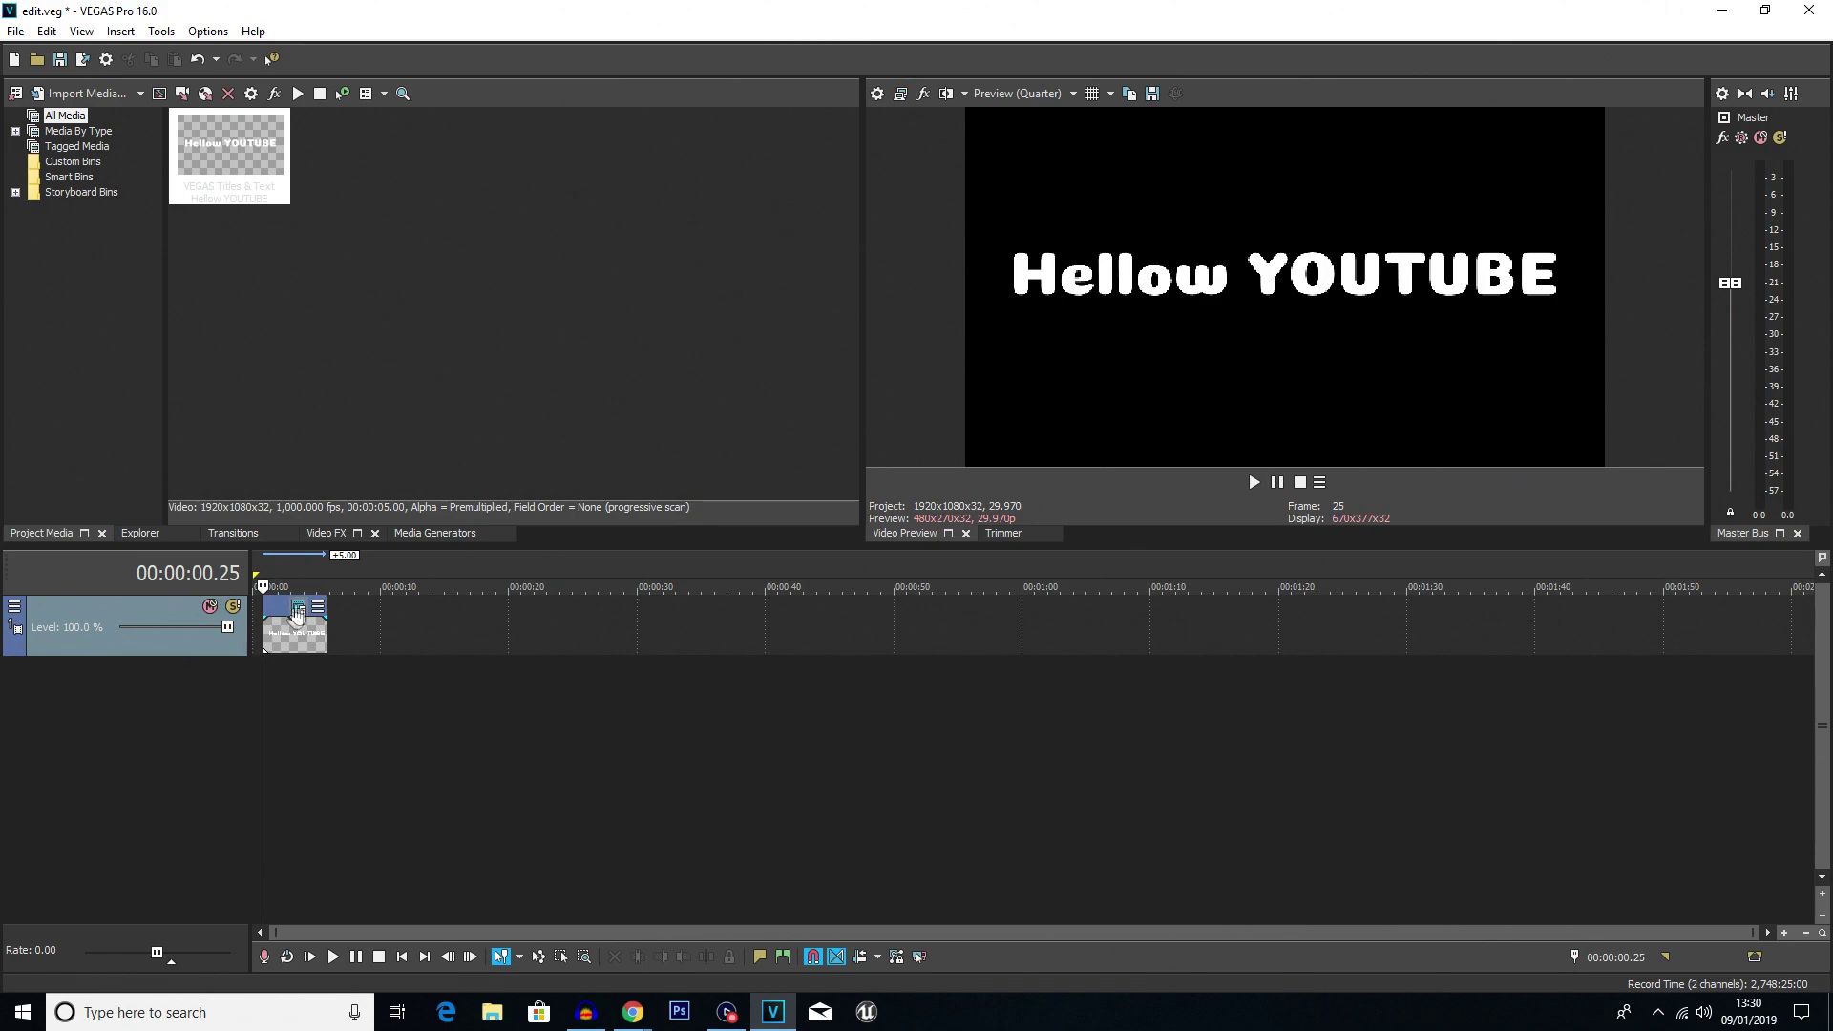
scroll(258, 710, up, 3)
scroll(258, 709, up, 2)
key(space)
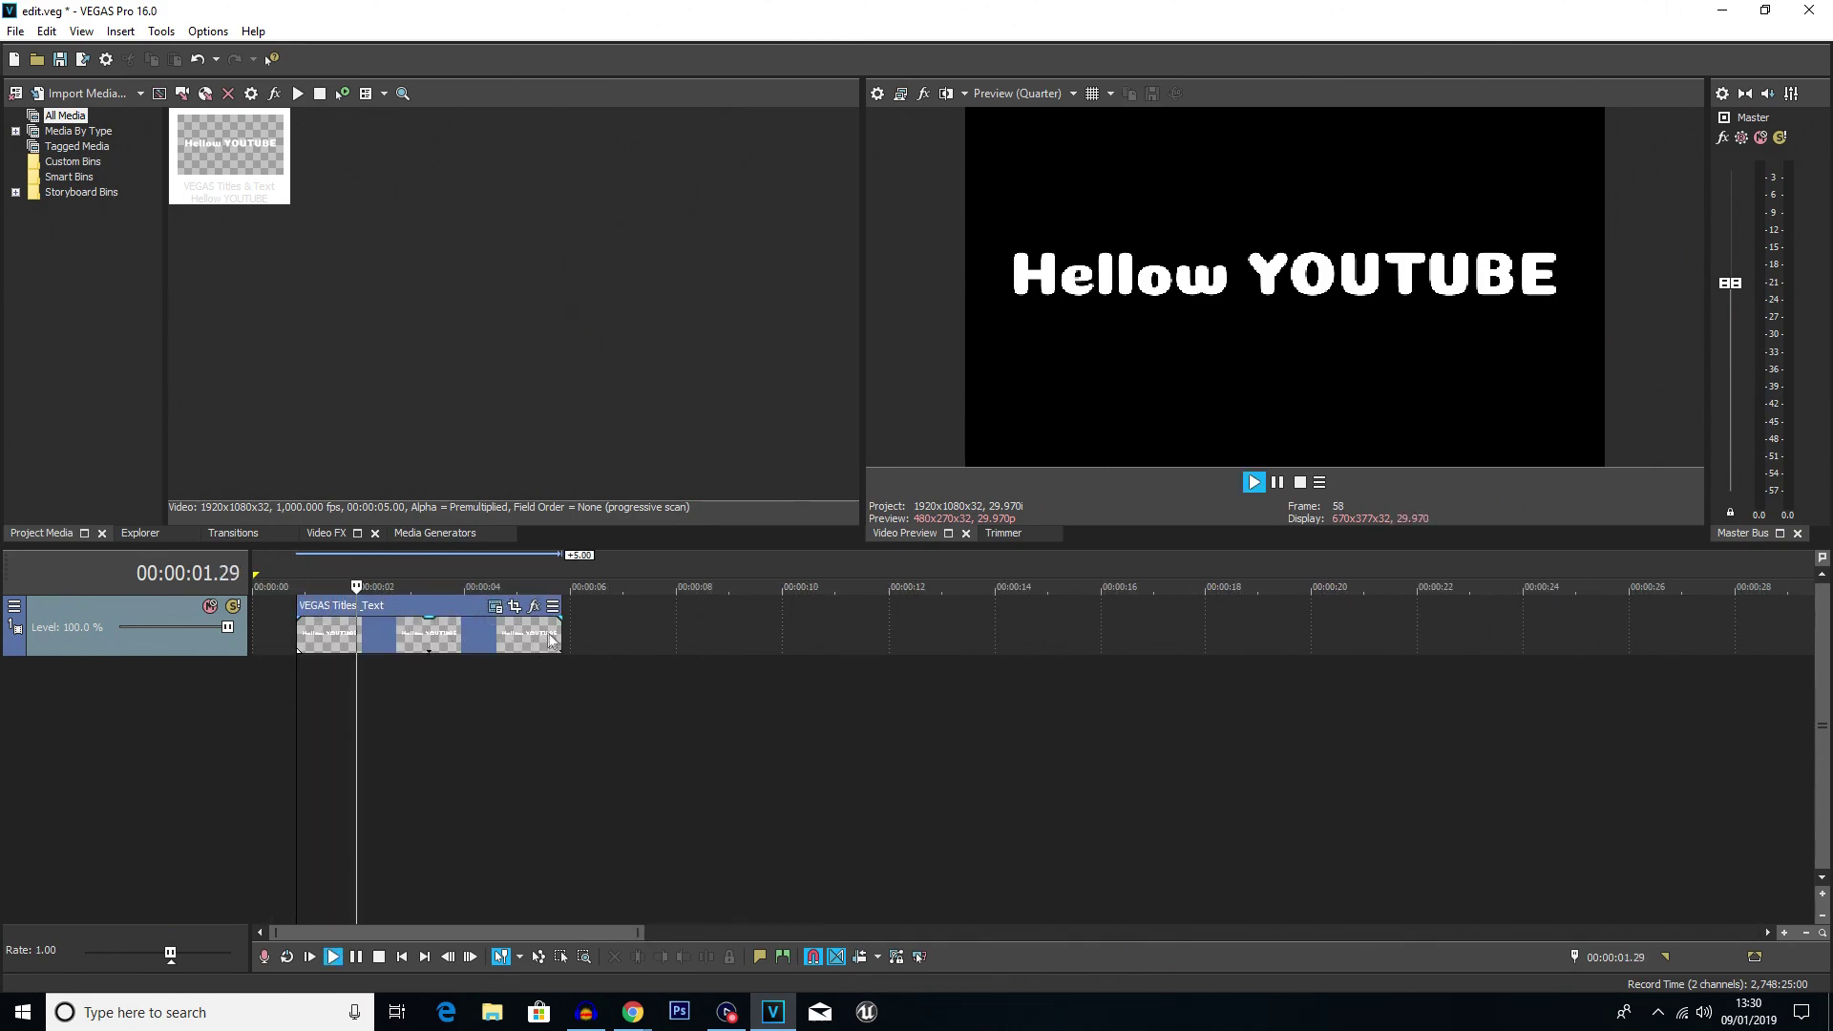
key(space)
Step: In Event Pan/Crop, add a zoomed 3.04 s keyframe and a rotated, enlarged 5.00 s keyframe
click(515, 606)
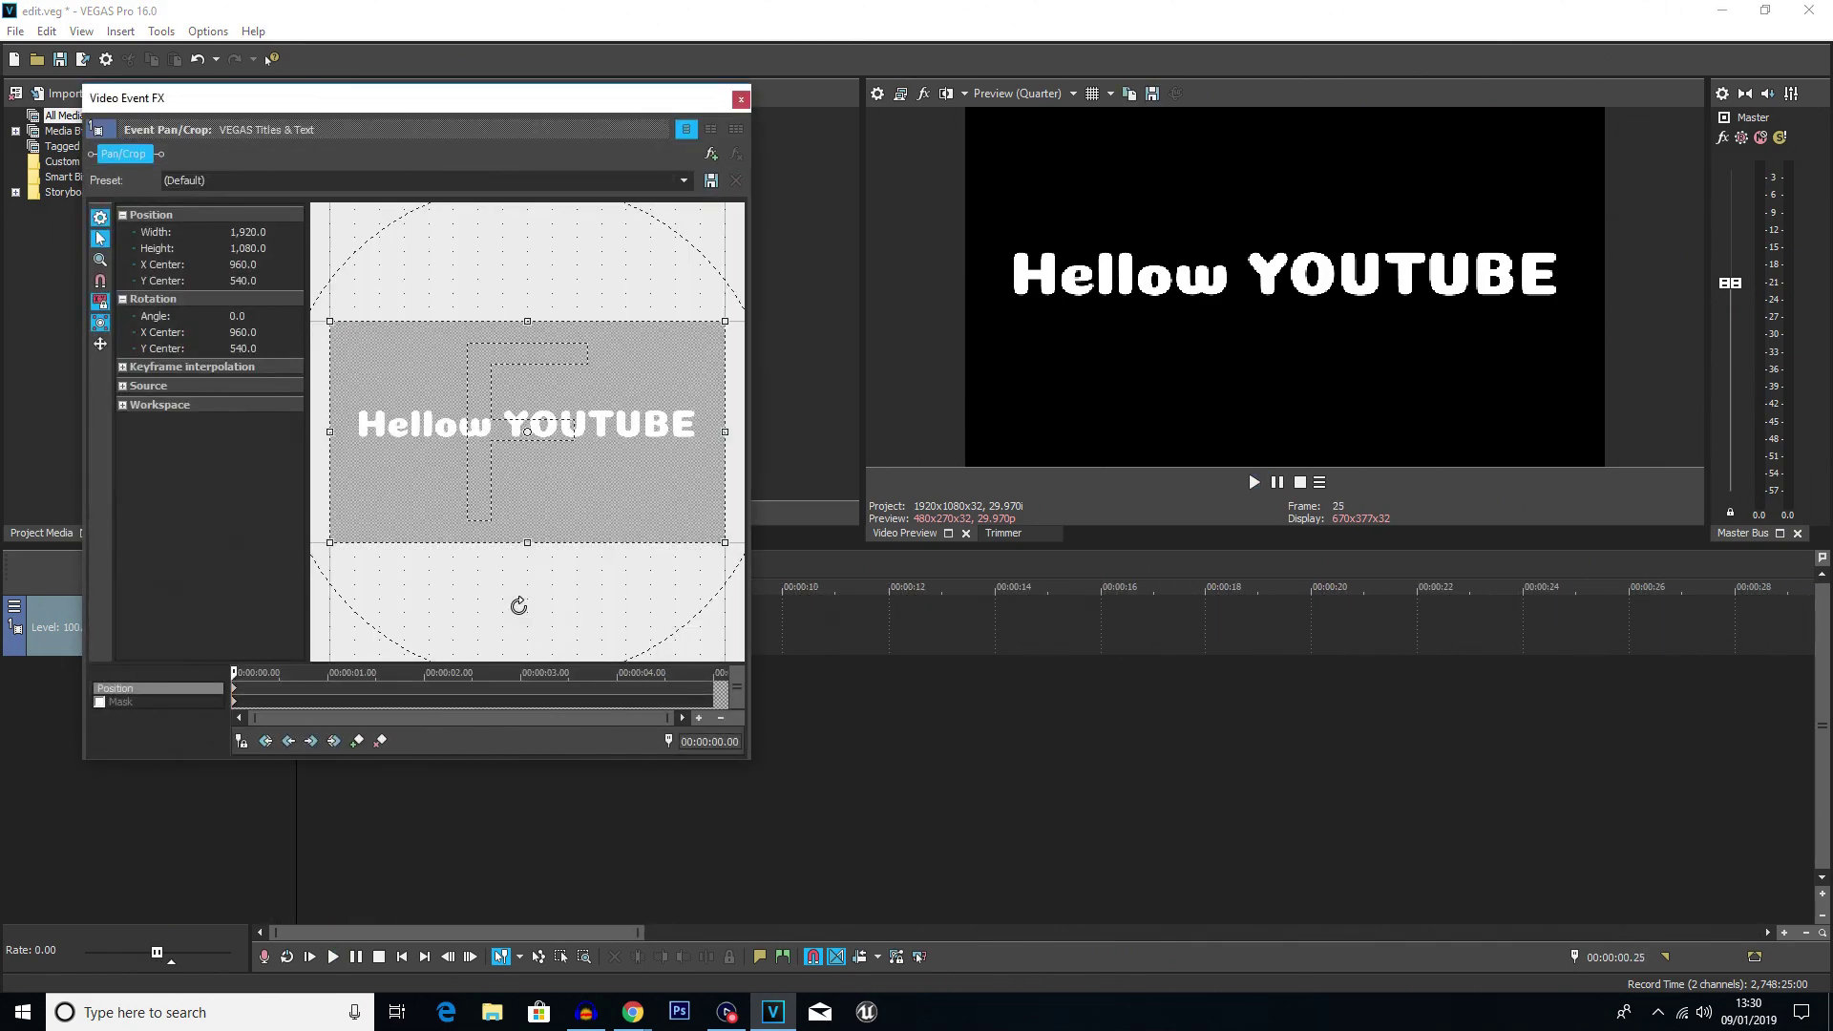
key(End)
click(534, 673)
scroll(552, 322, up, 5)
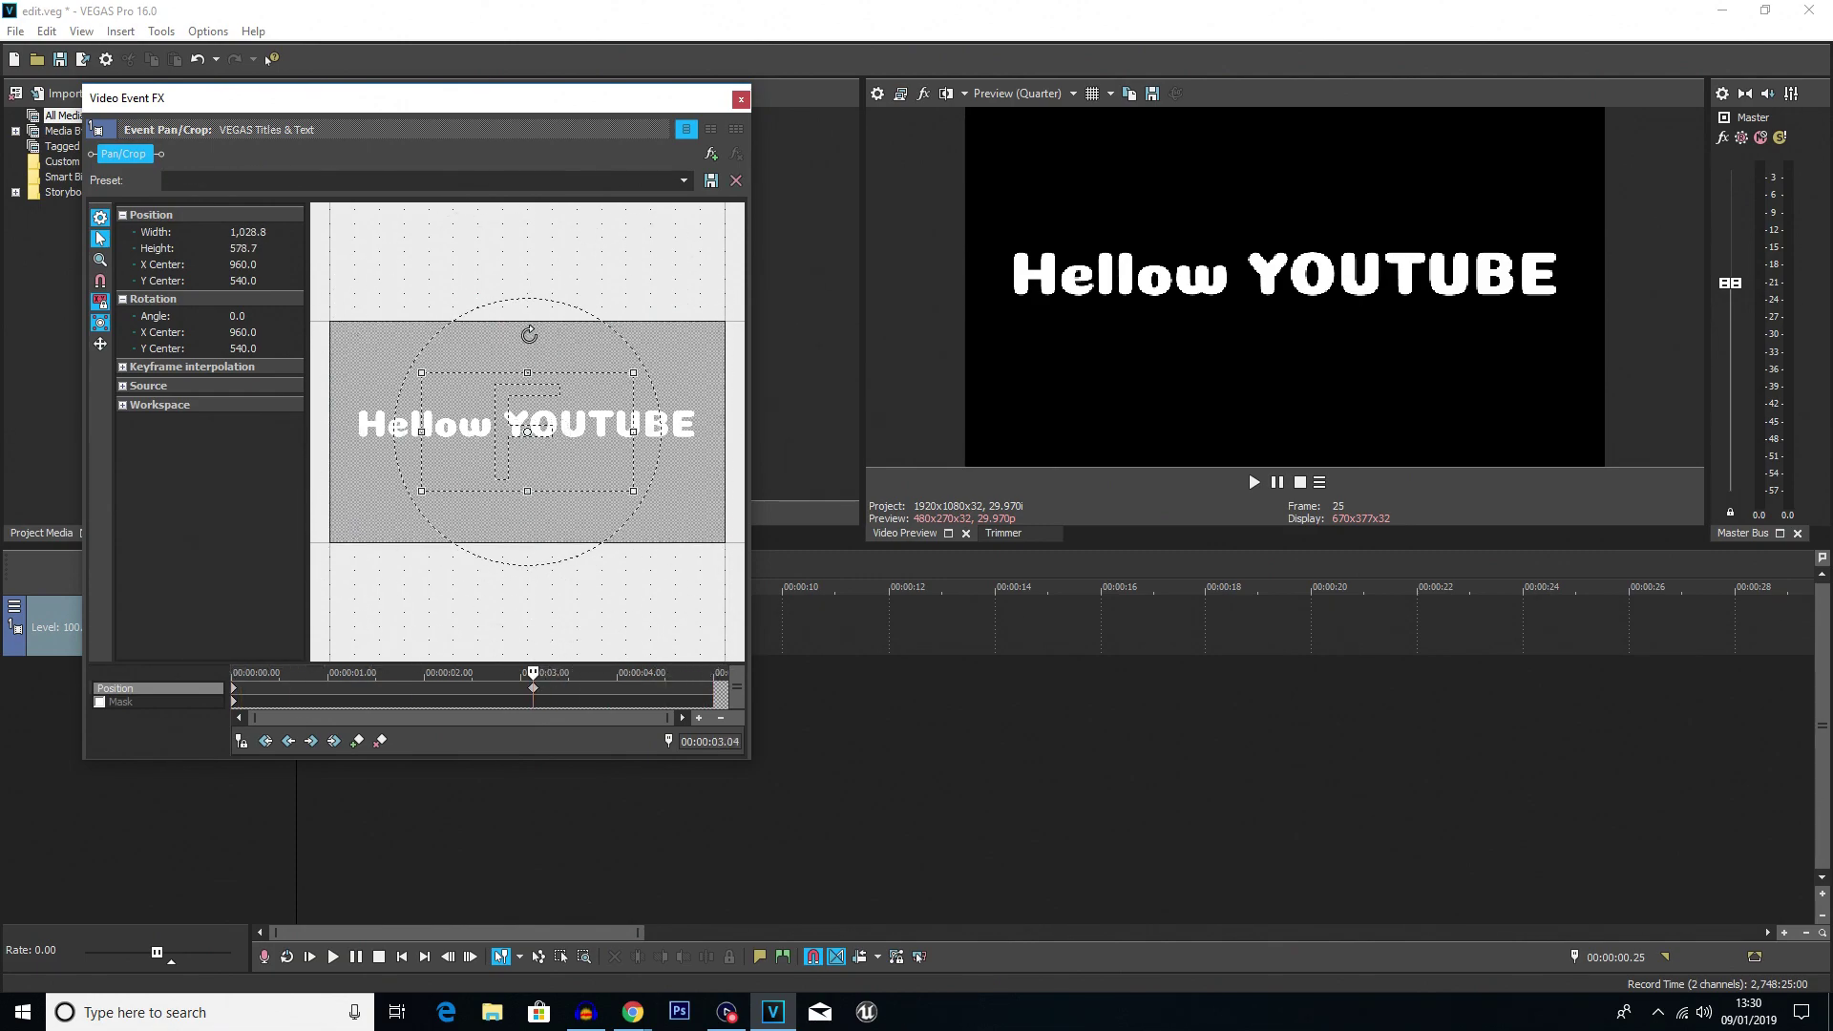
drag(528, 333, 517, 526)
key(End)
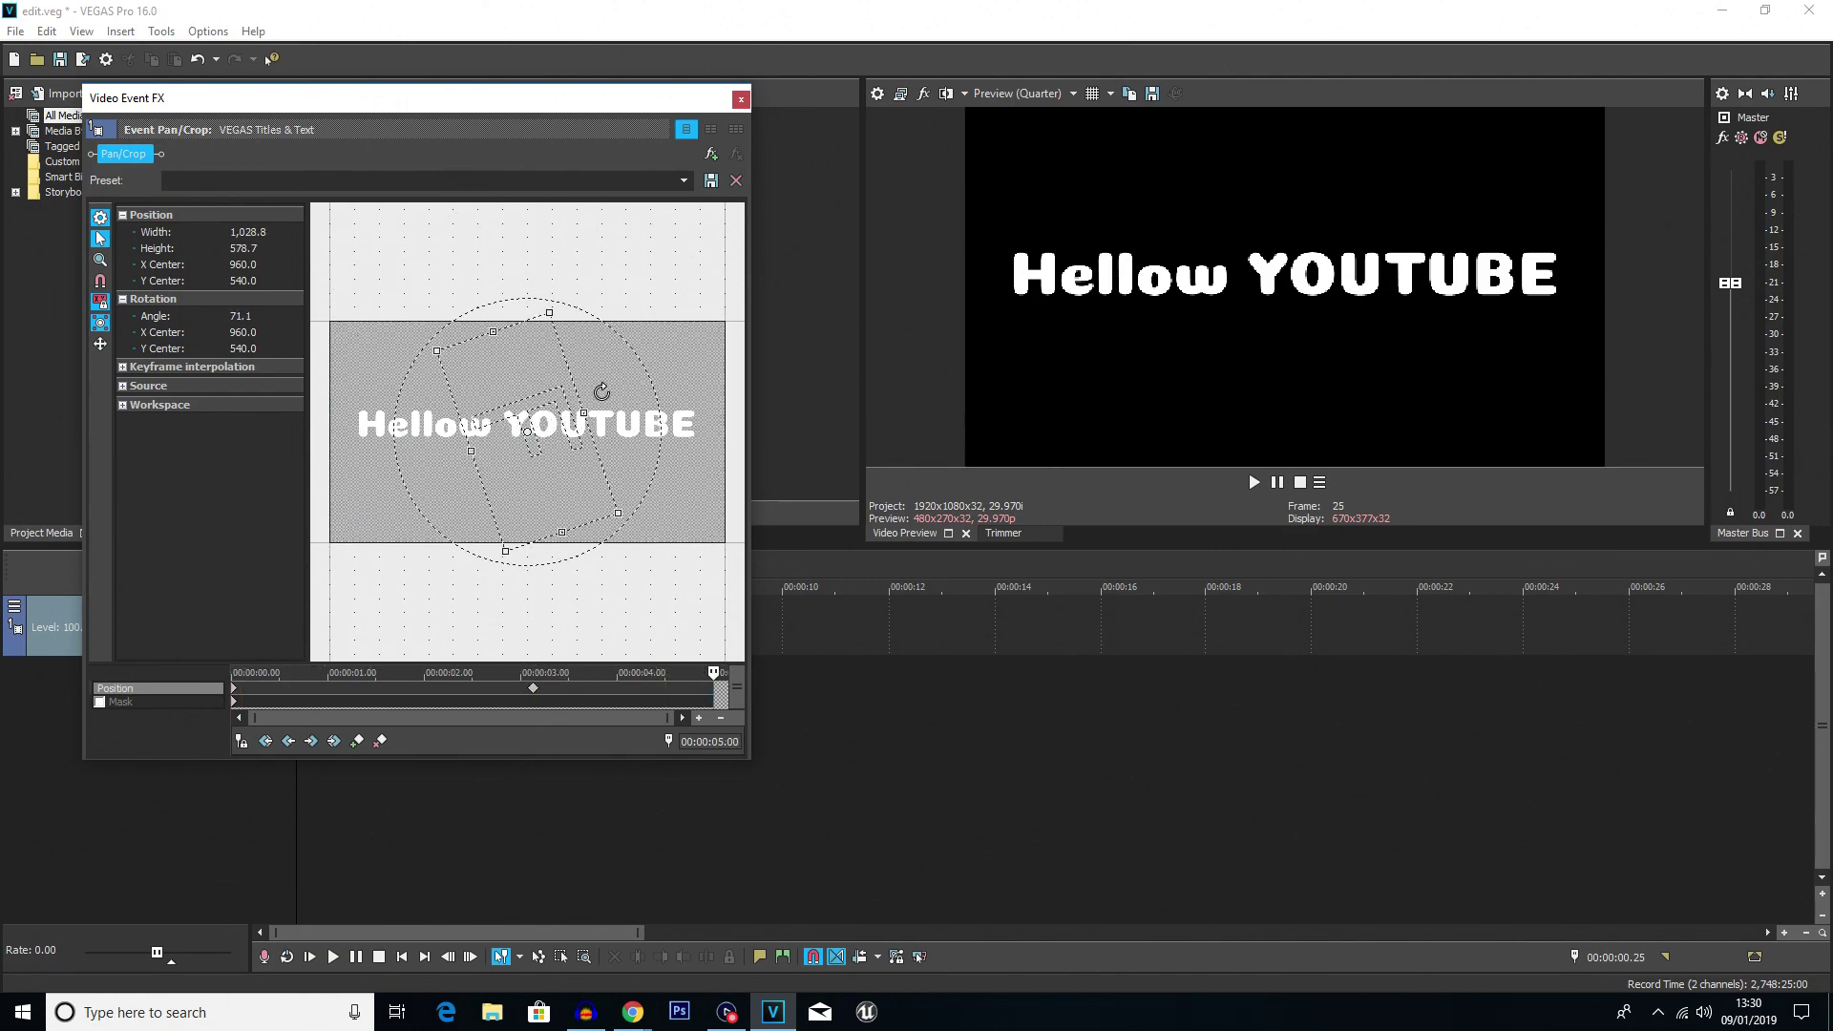
drag(601, 391, 266, 573)
scroll(430, 487, down, 8)
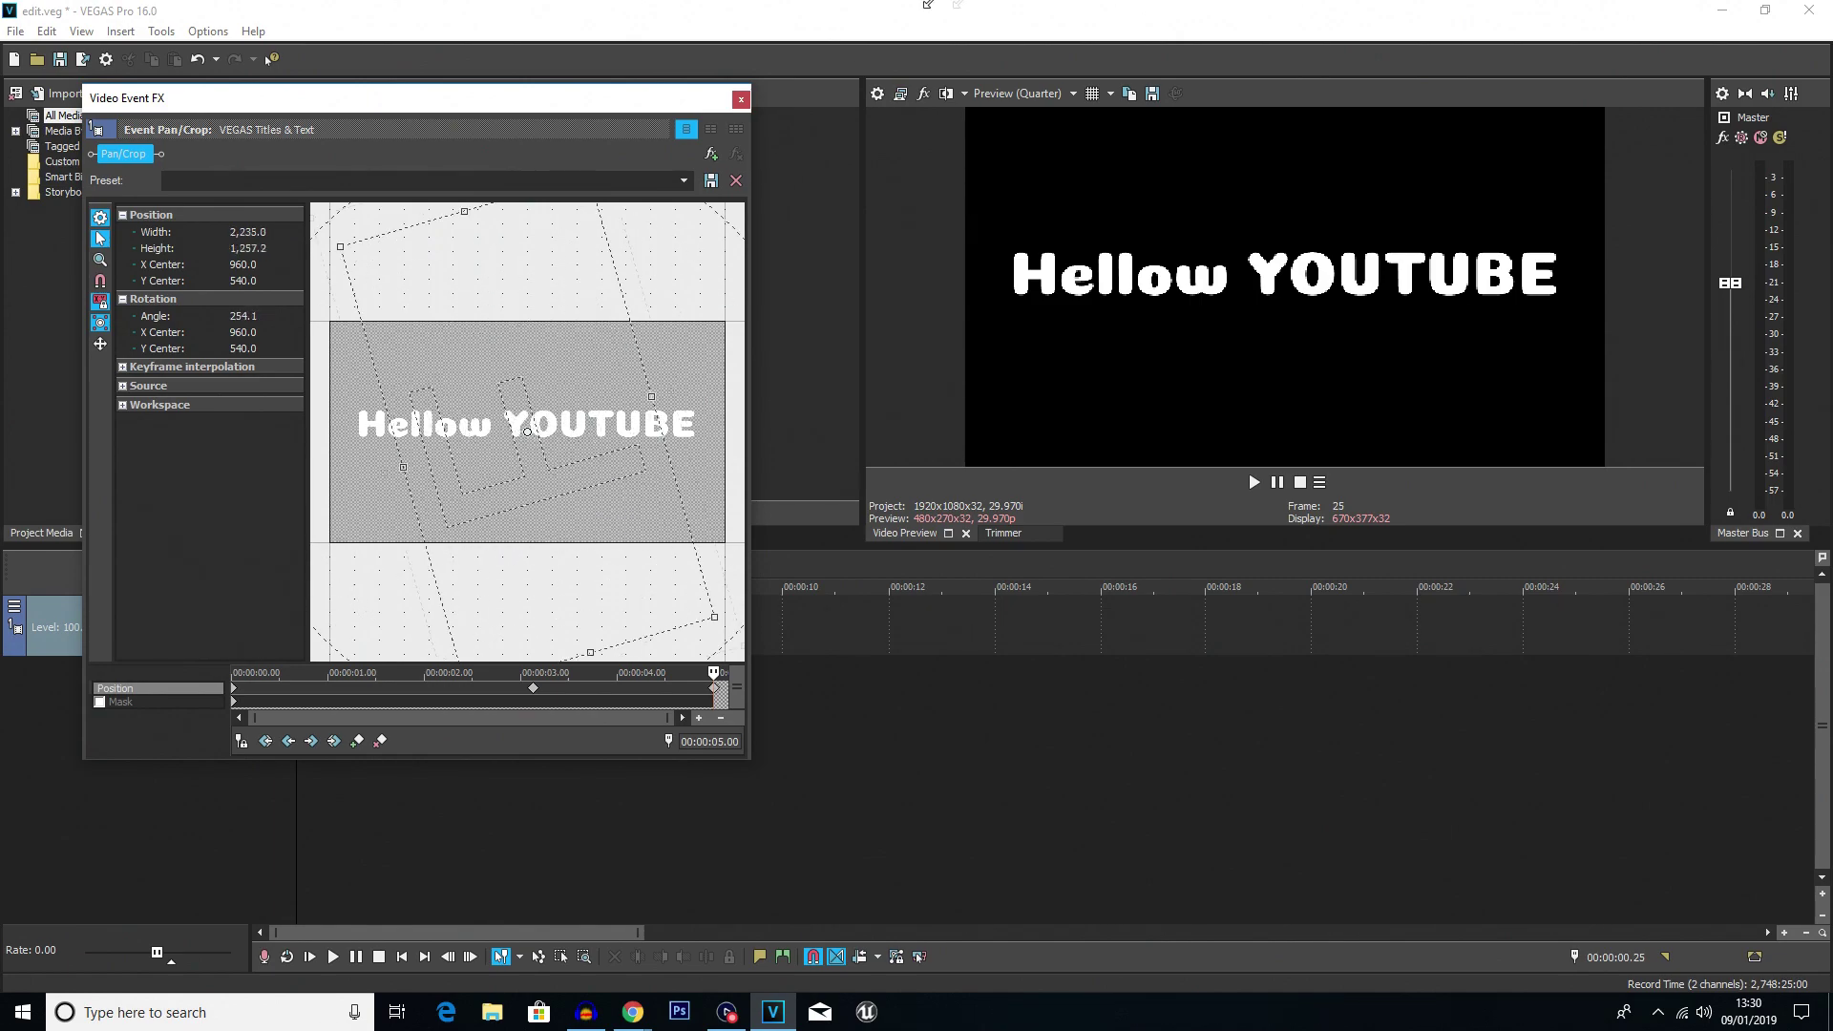
Step: Close Pan/Crop and play the animated title from the start
click(742, 98)
click(276, 694)
key(space)
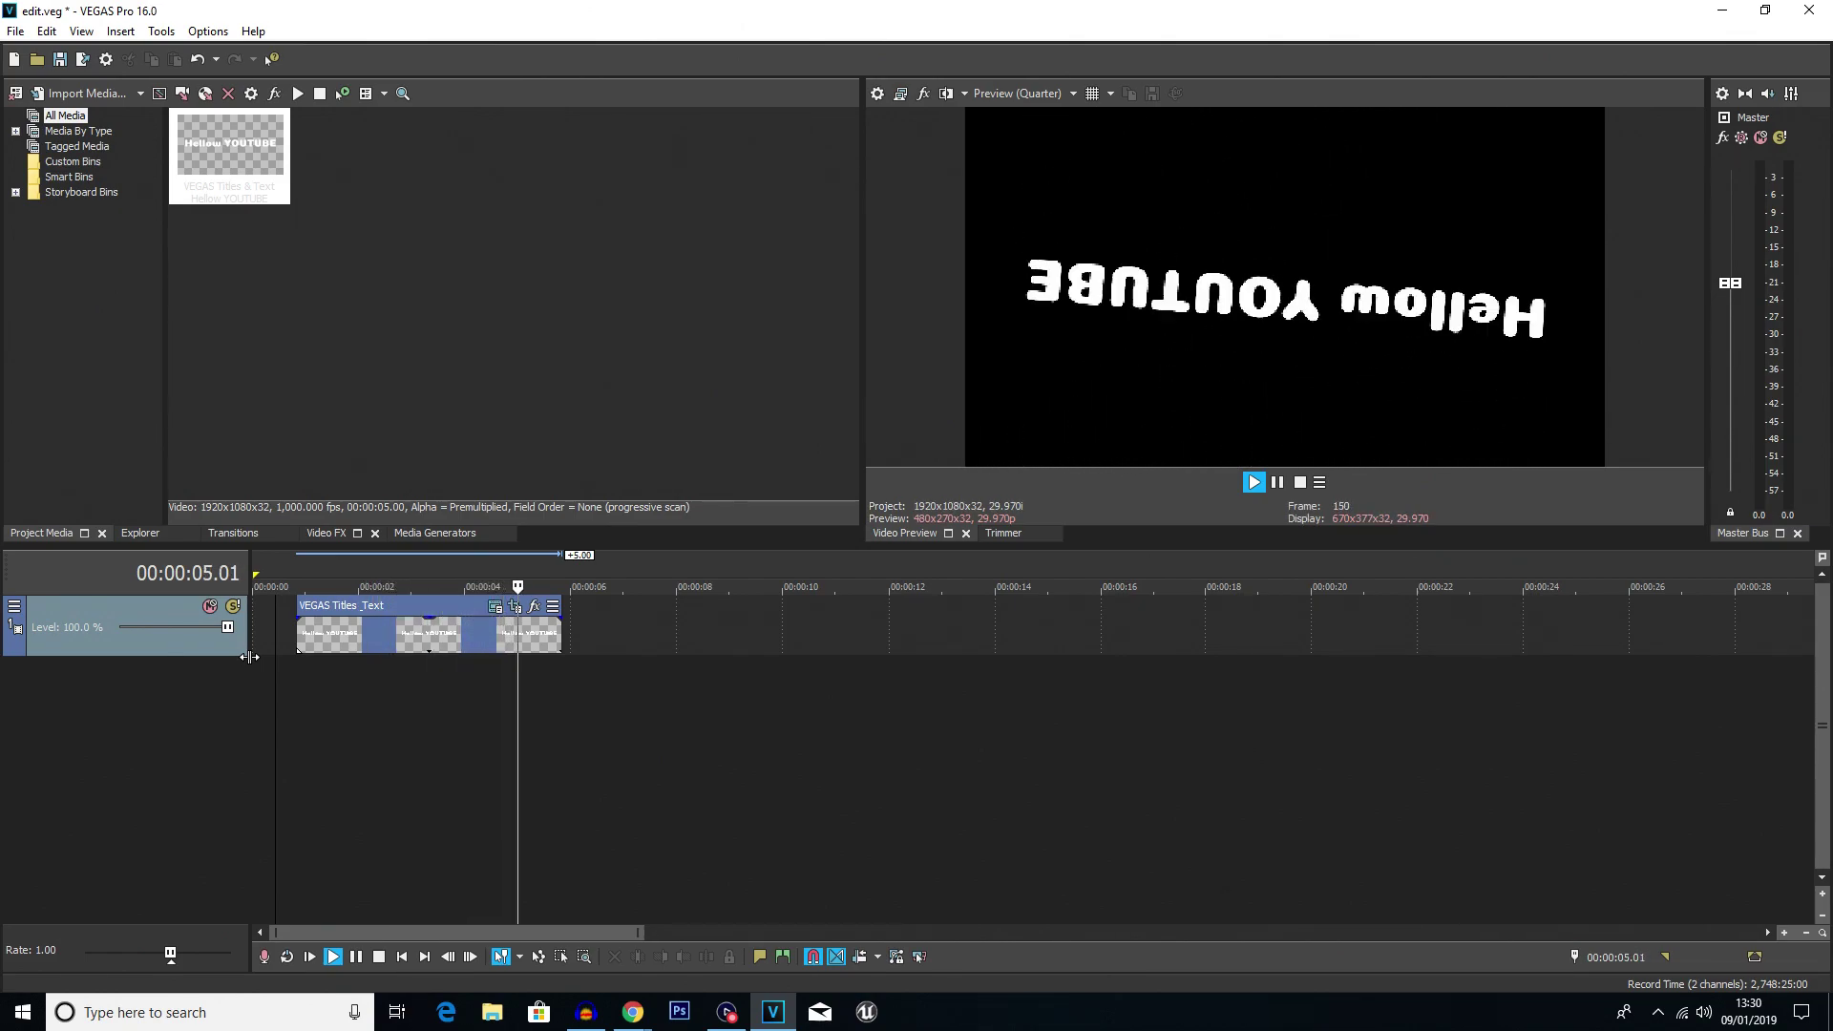
key(space)
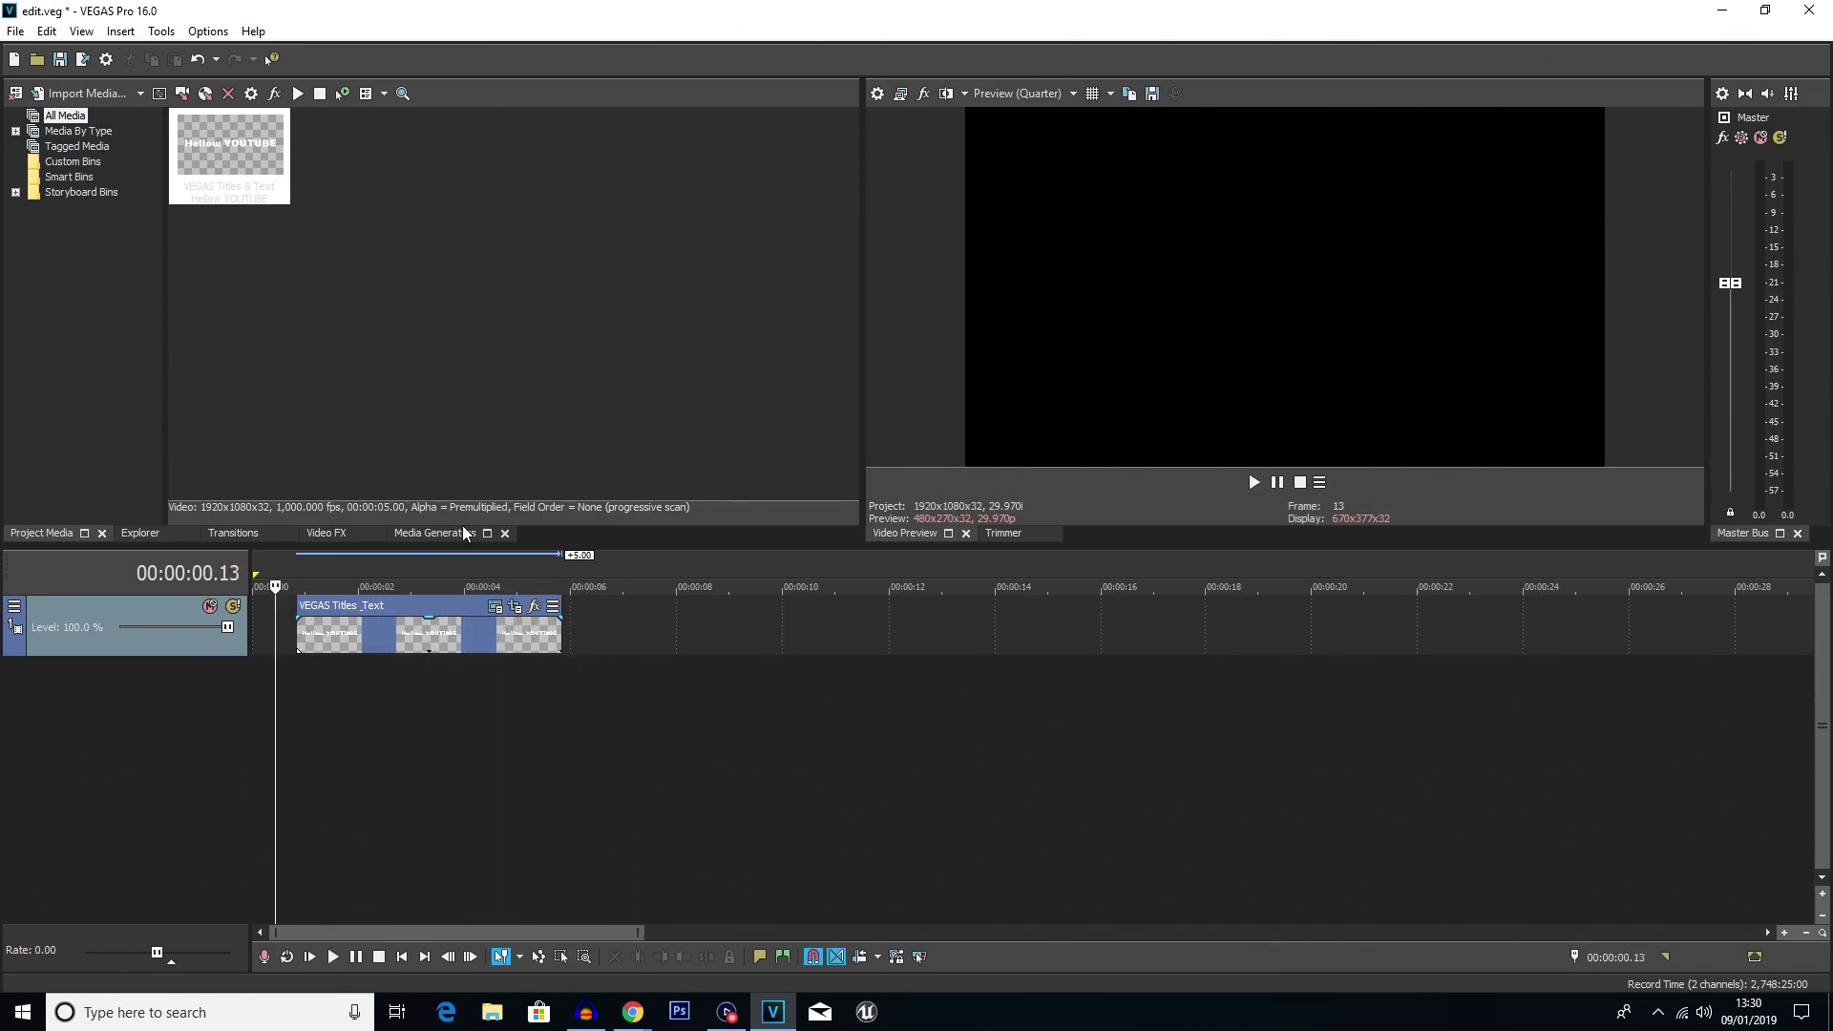